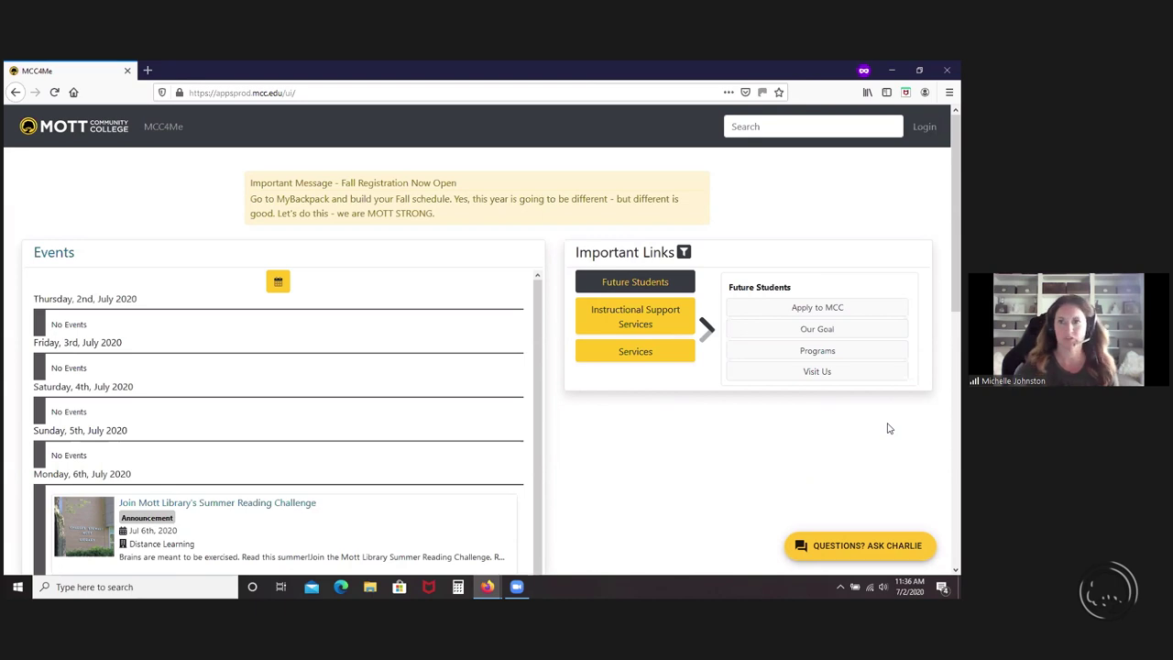
- Sign in with the saved autofill username and the account password to reach the personal home page
{"action": "left_click", "coordinate": [924, 126]}
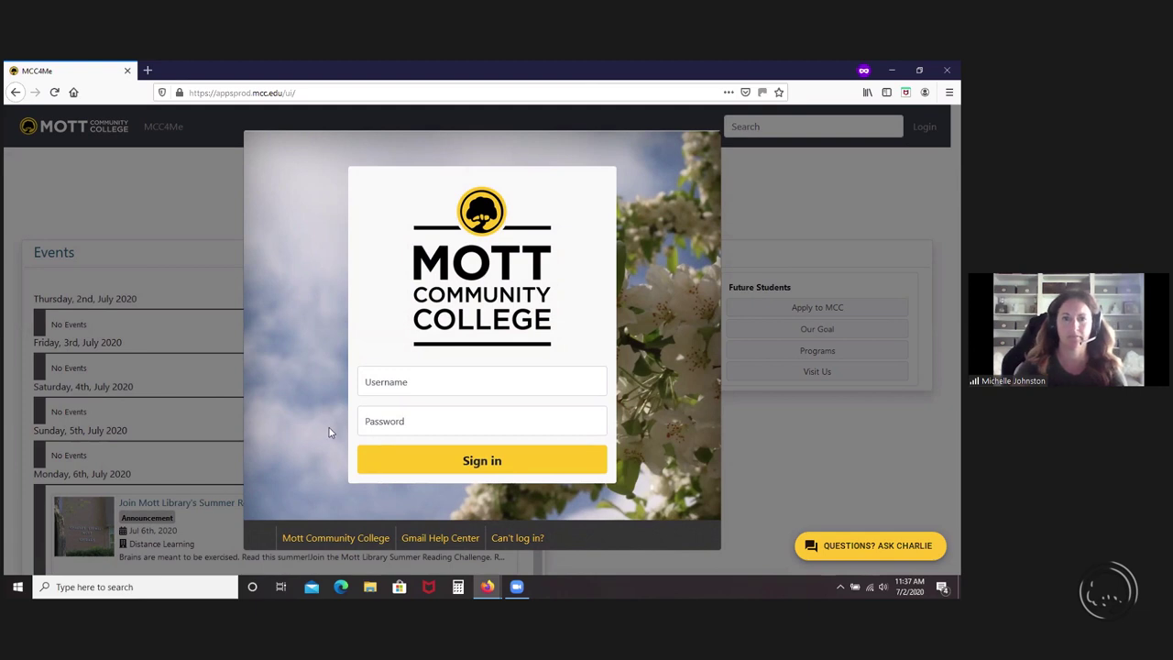
{"action": "left_click", "coordinate": [448, 383]}
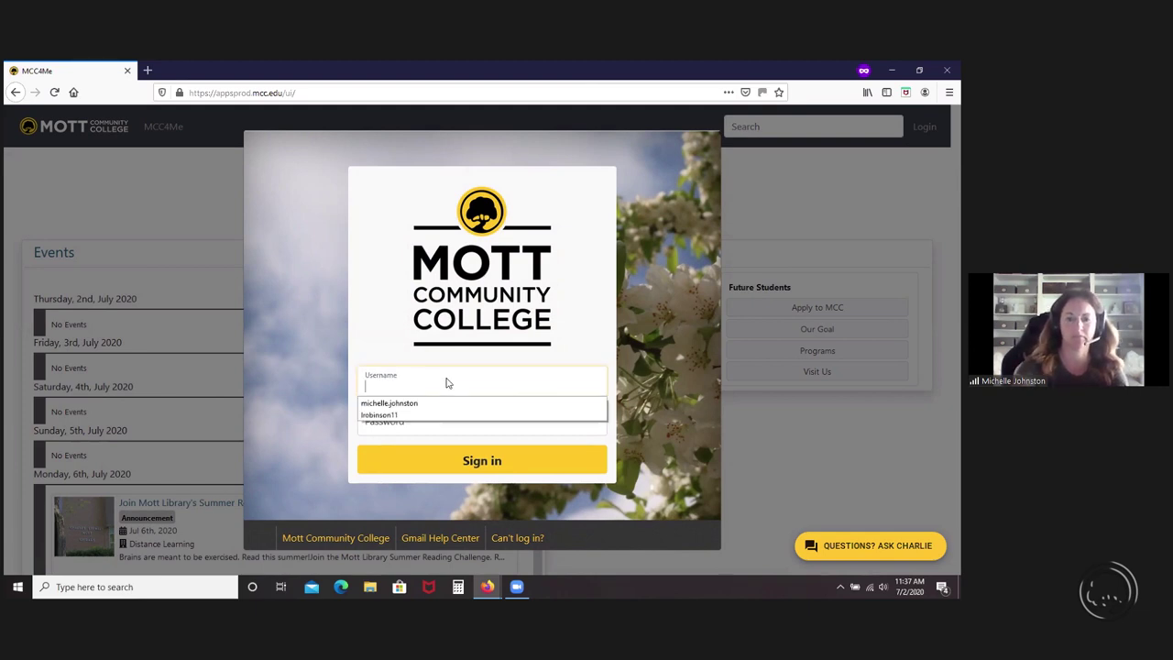
{"action": "key", "text": "Down"}
{"action": "key", "text": "Return"}
{"action": "key", "text": "Tab"}
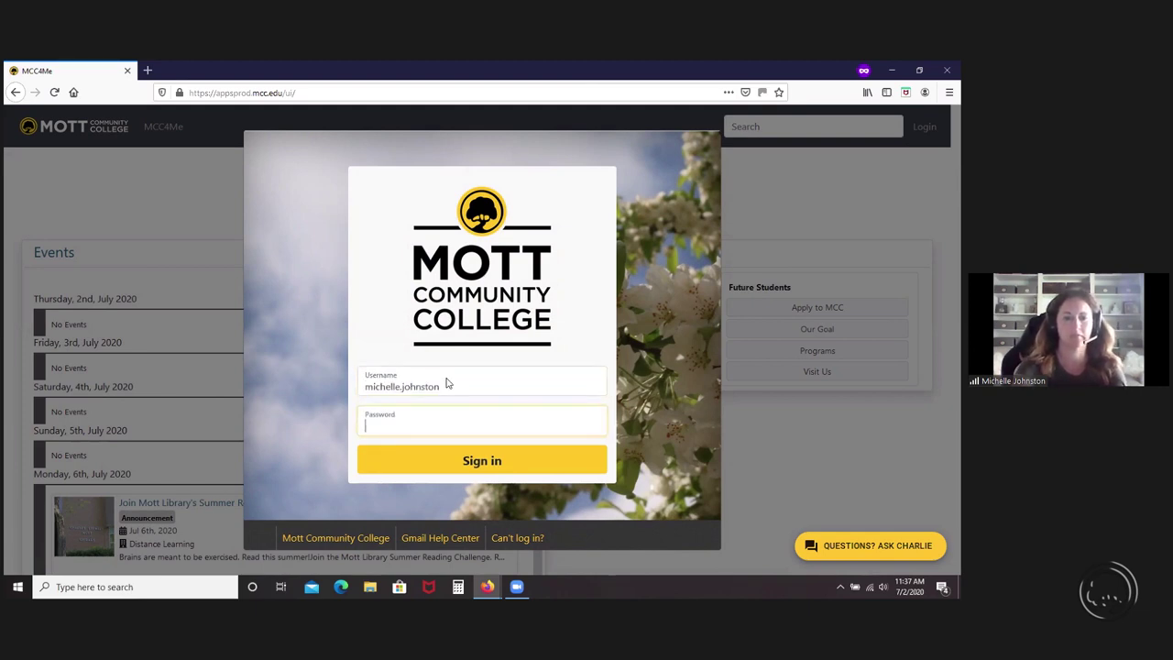
{"action": "type", "text": "••••••"}
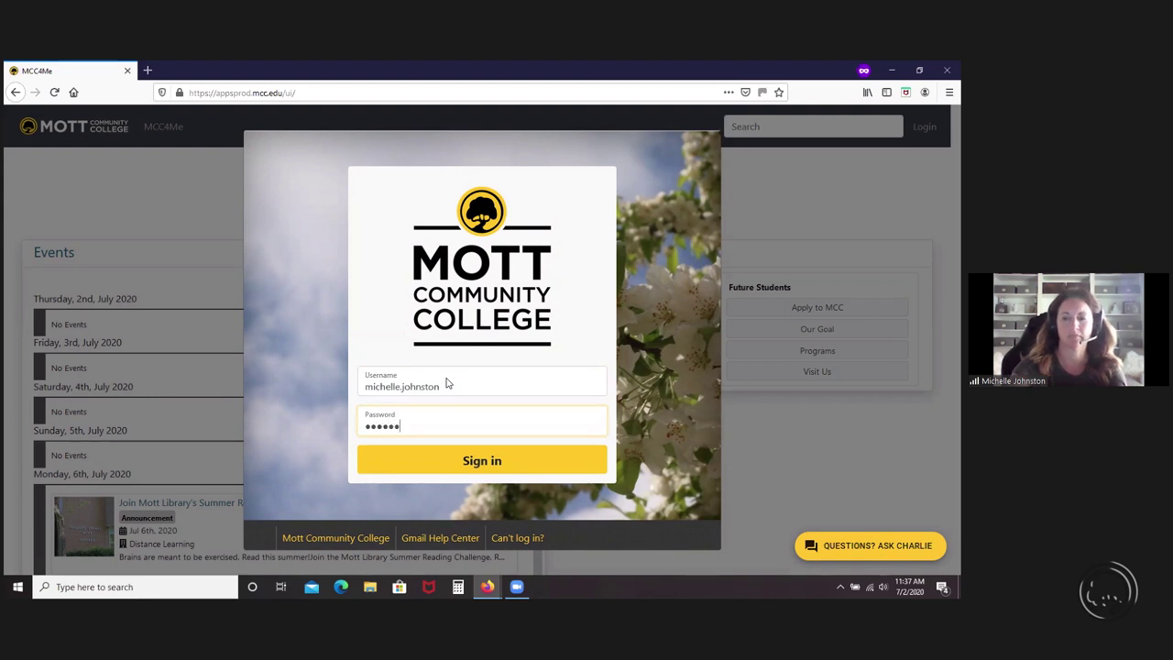
{"action": "type", "text": "••••••••"}
{"action": "key", "text": "Return"}
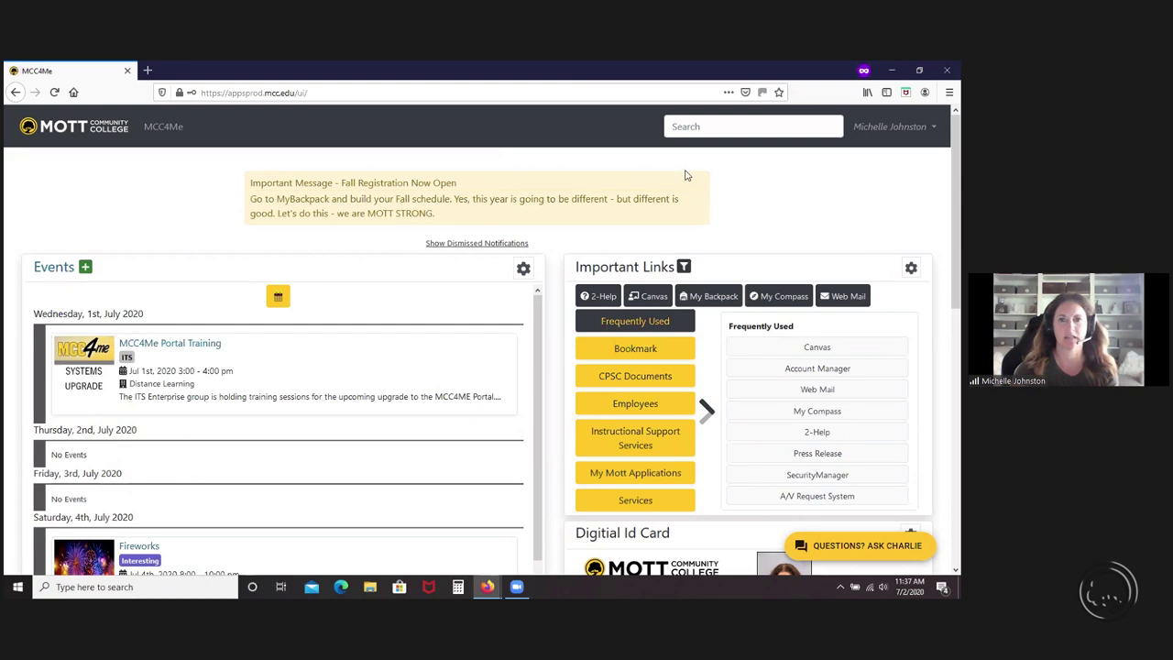
- Toggle dismissed notifications off and on, ending with the New MCC4Me Portal message shown
{"action": "left_click", "coordinate": [500, 244]}
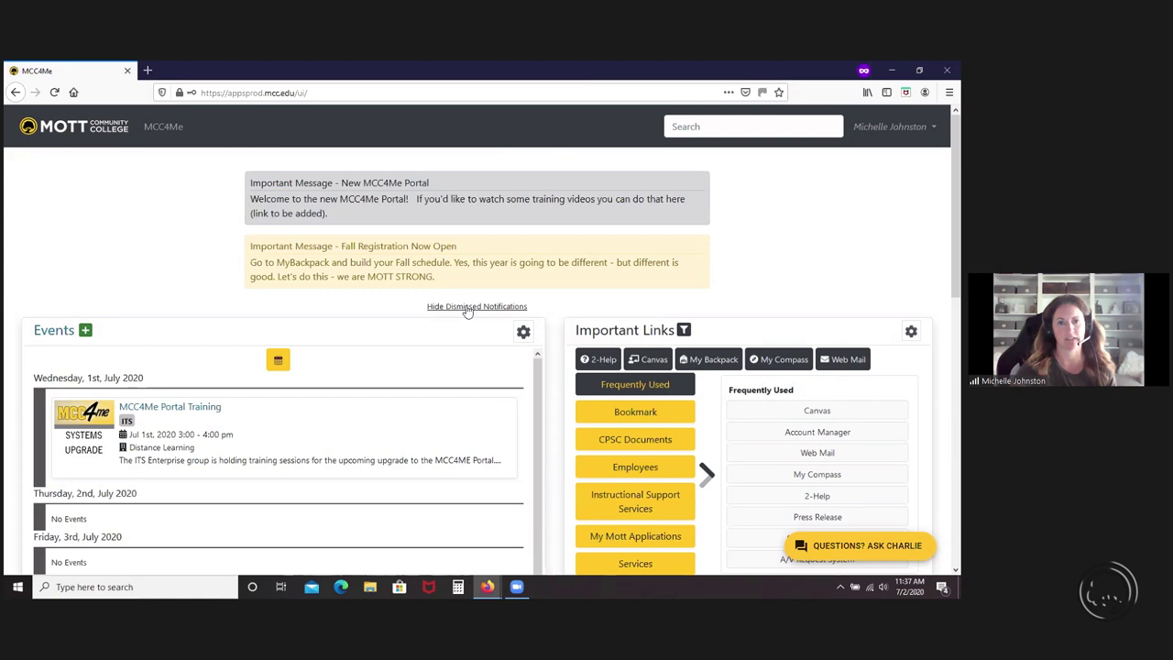
{"action": "left_click", "coordinate": [463, 309]}
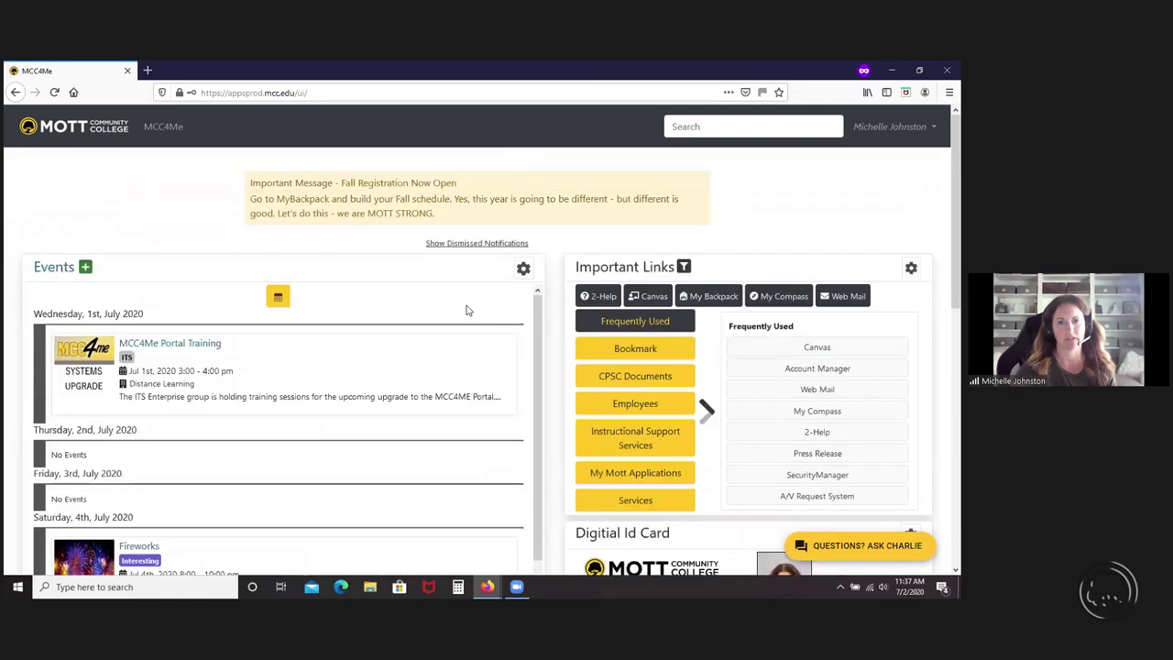
{"action": "left_click", "coordinate": [458, 245]}
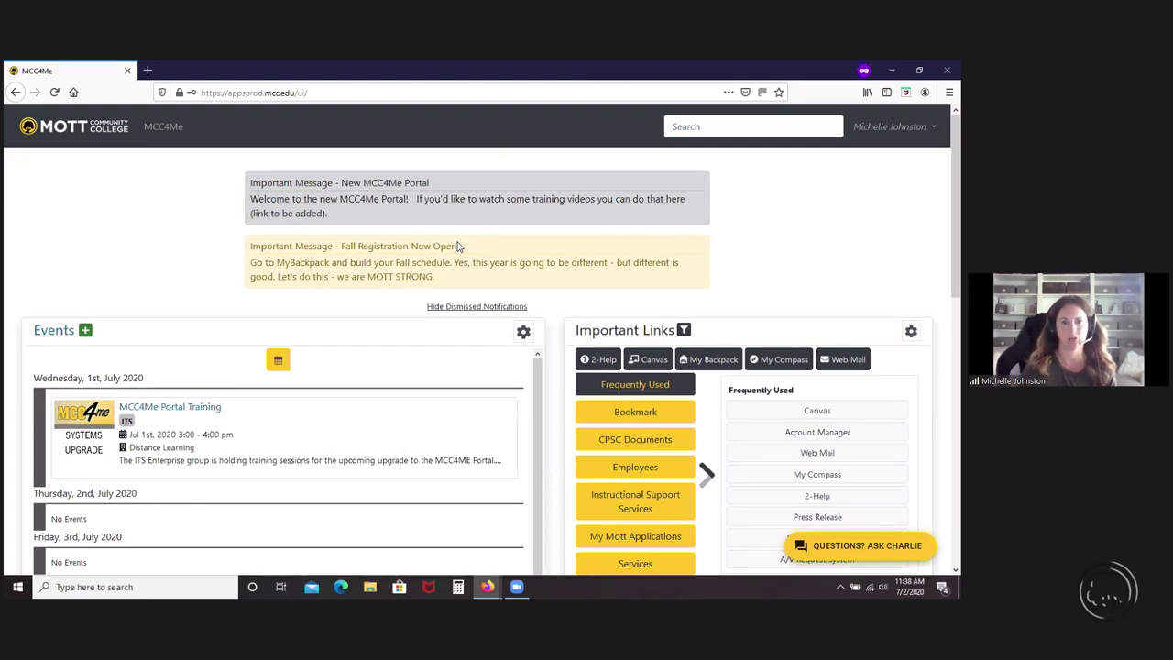
{"action": "left_click", "coordinate": [463, 309]}
{"action": "left_click", "coordinate": [459, 246]}
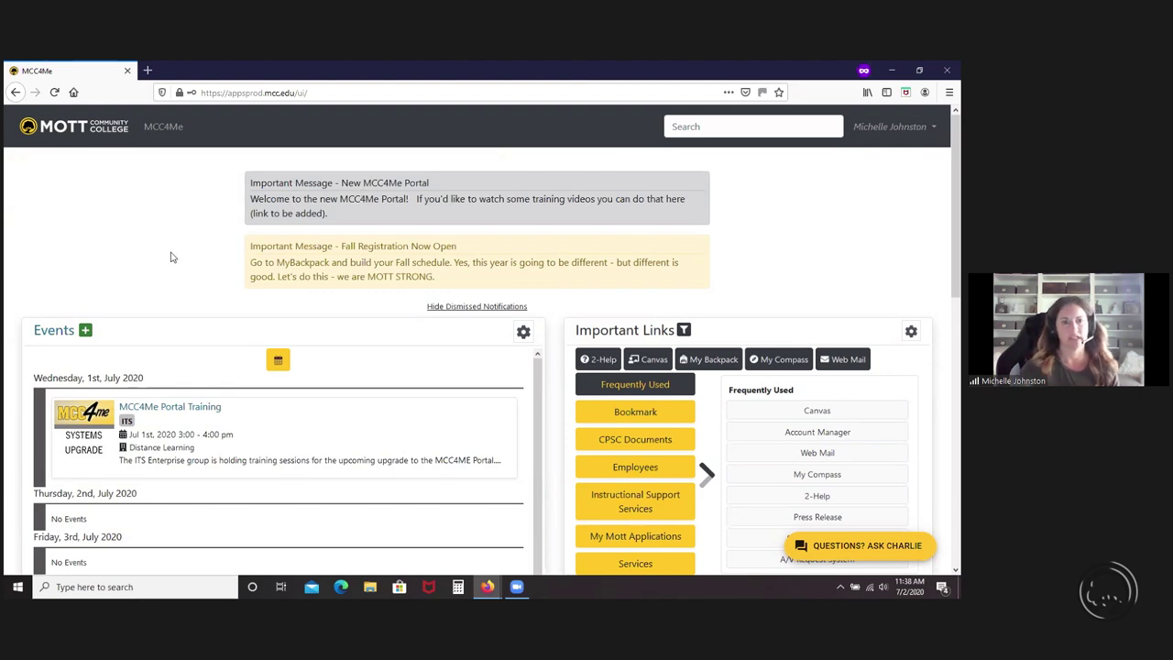
{"action": "scroll", "coordinate": [158, 302], "scroll_direction": "down", "scroll_amount": 2}
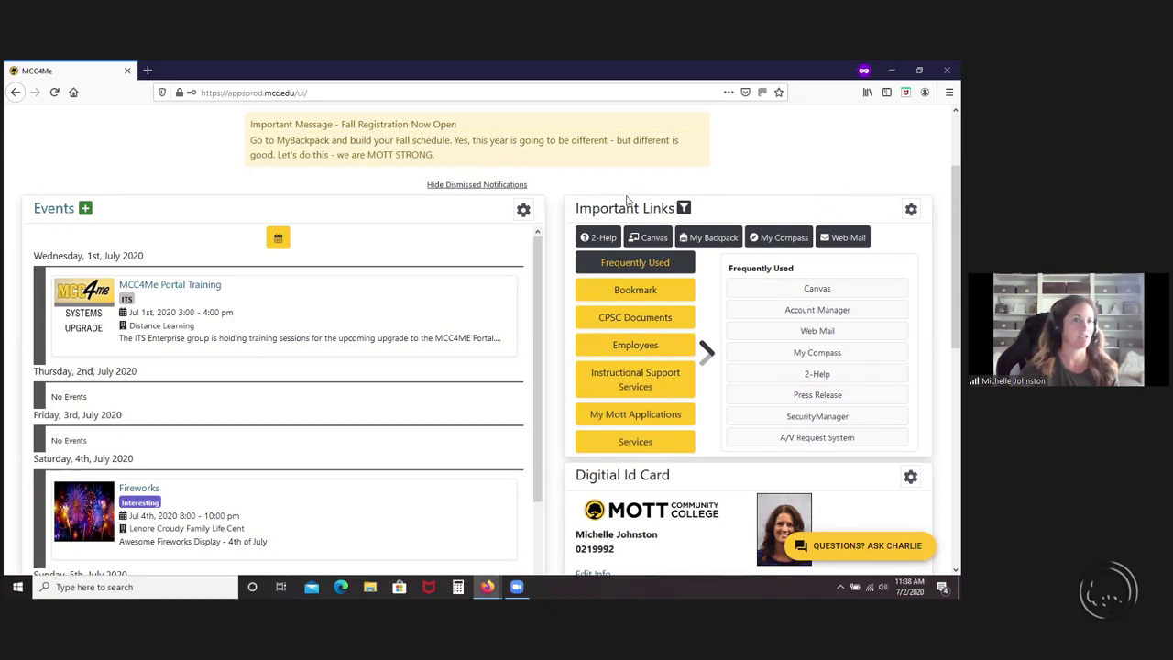
- Check the Events panel filters, then open the full Events page listing July 2020 events
{"action": "left_click", "coordinate": [524, 211]}
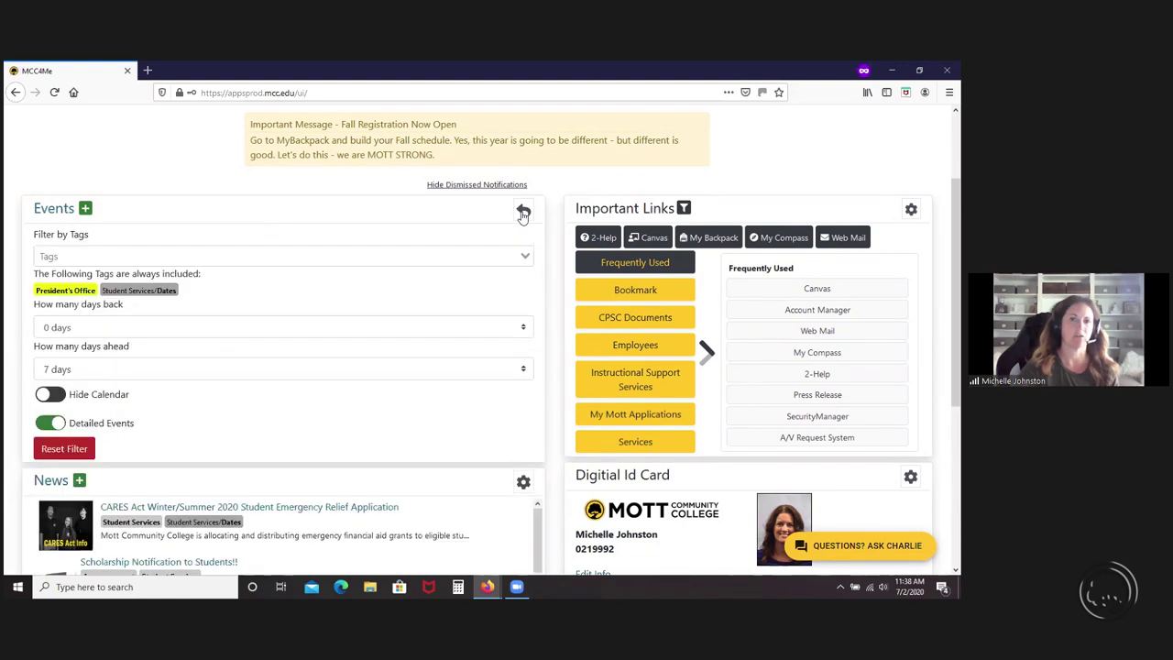
{"action": "left_click", "coordinate": [523, 212]}
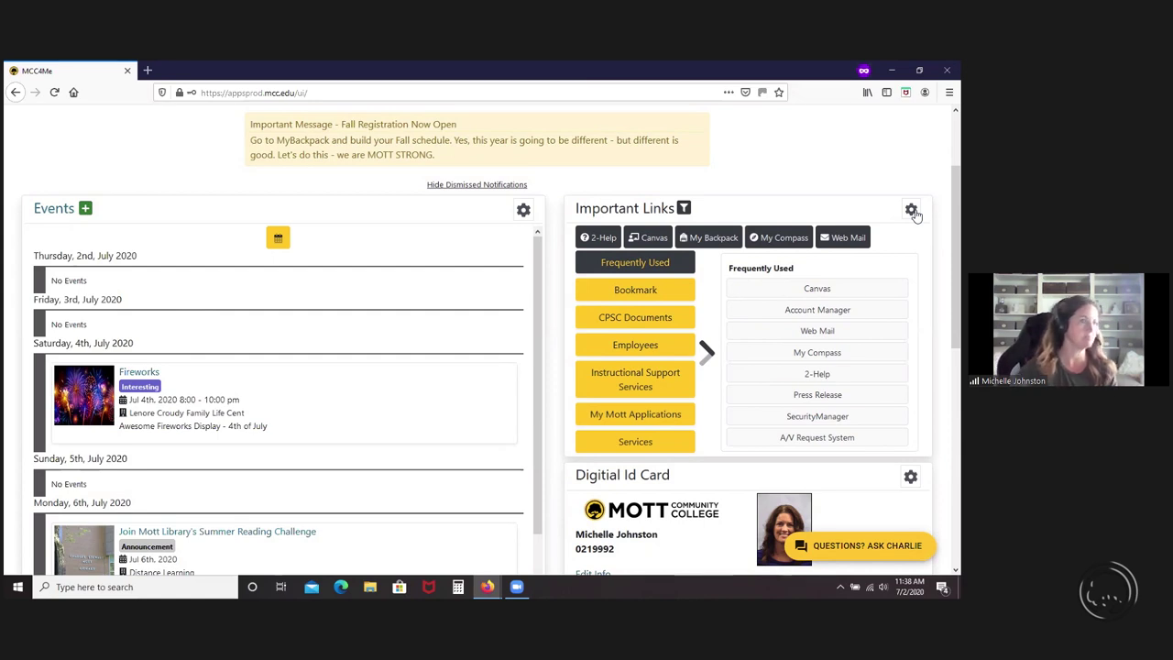
{"action": "scroll", "coordinate": [131, 235], "scroll_direction": "up", "scroll_amount": 3}
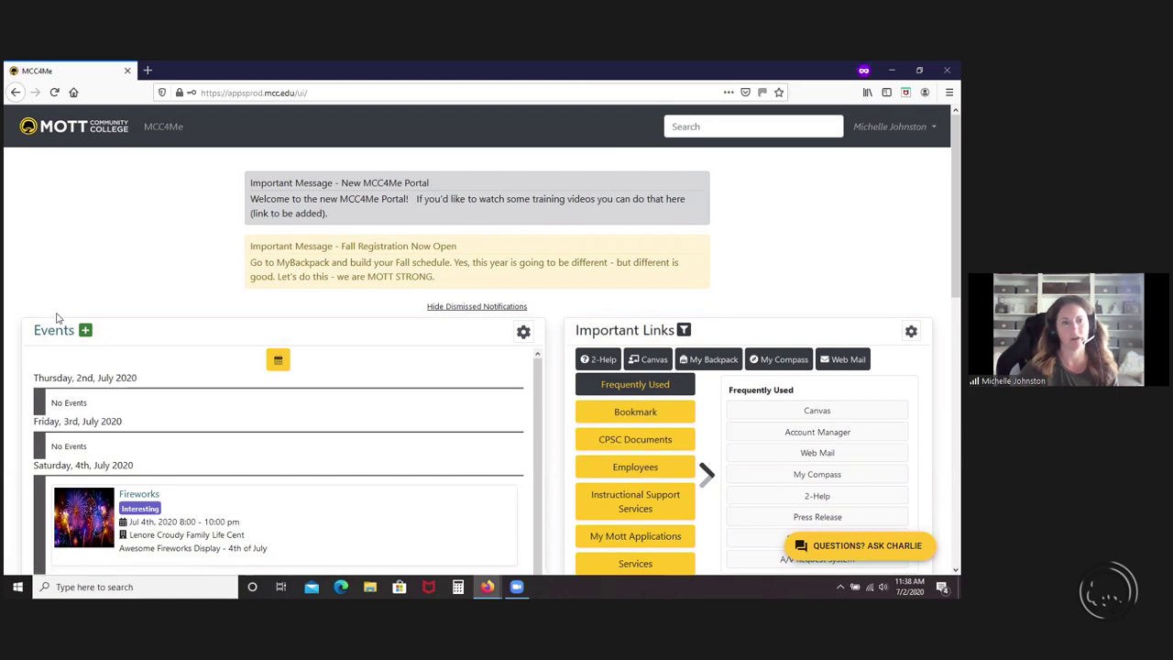
{"action": "left_click", "coordinate": [62, 332]}
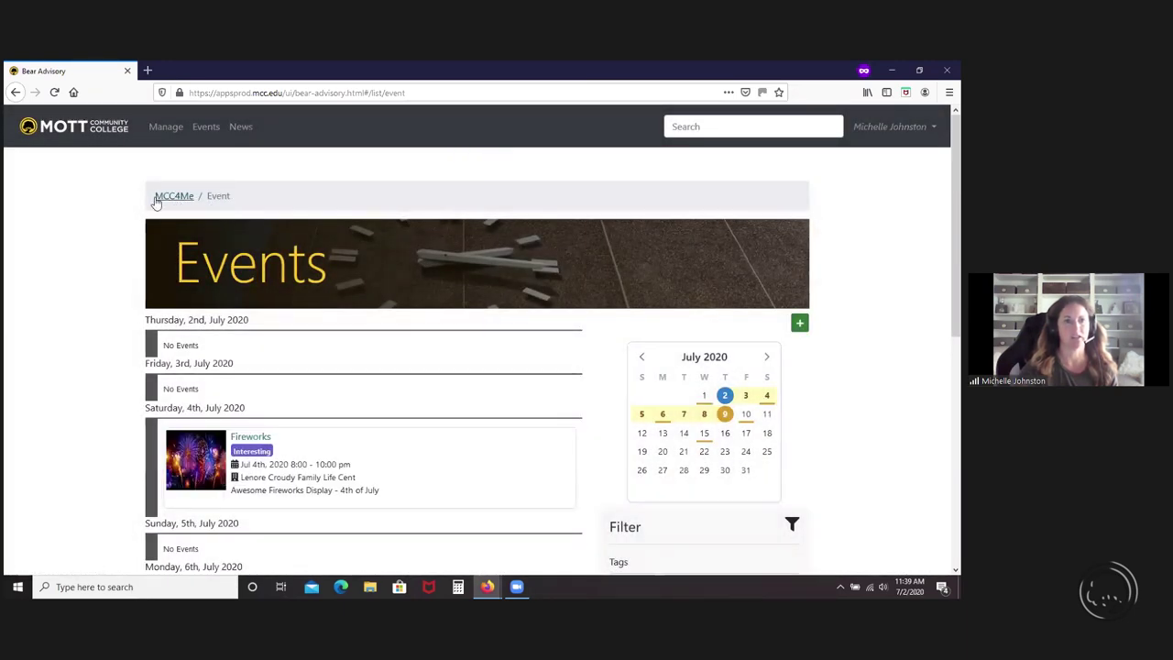
- Return to the MCC4Me home page via the breadcrumb and focus the portal search box
{"action": "left_click", "coordinate": [181, 202]}
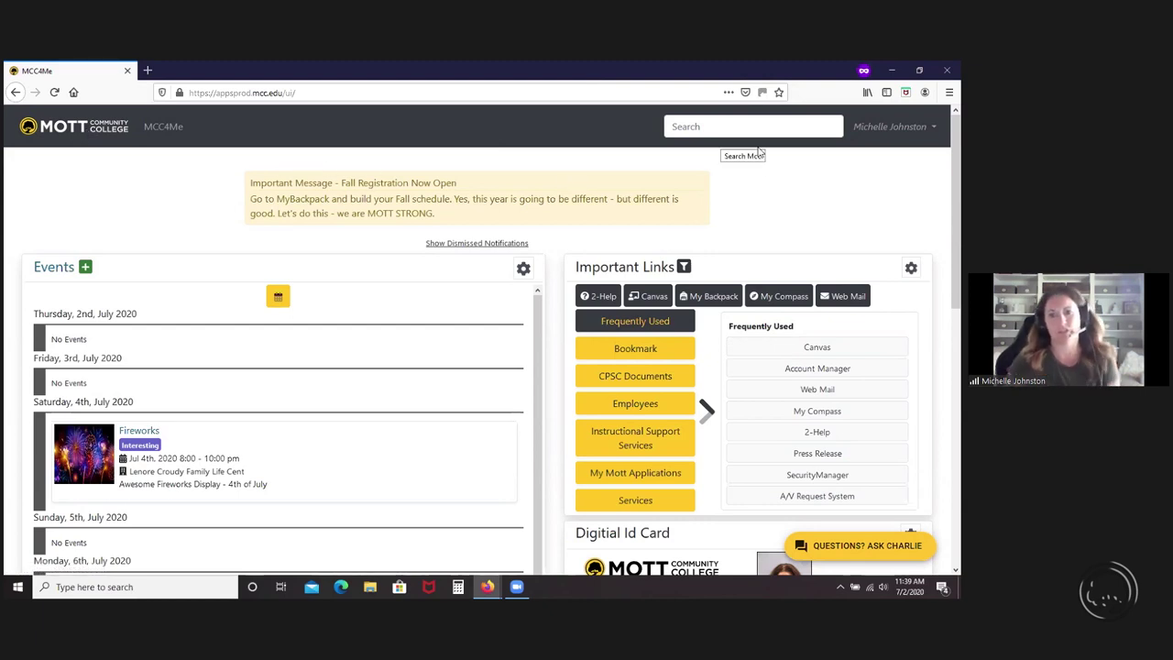
{"action": "left_click", "coordinate": [758, 145]}
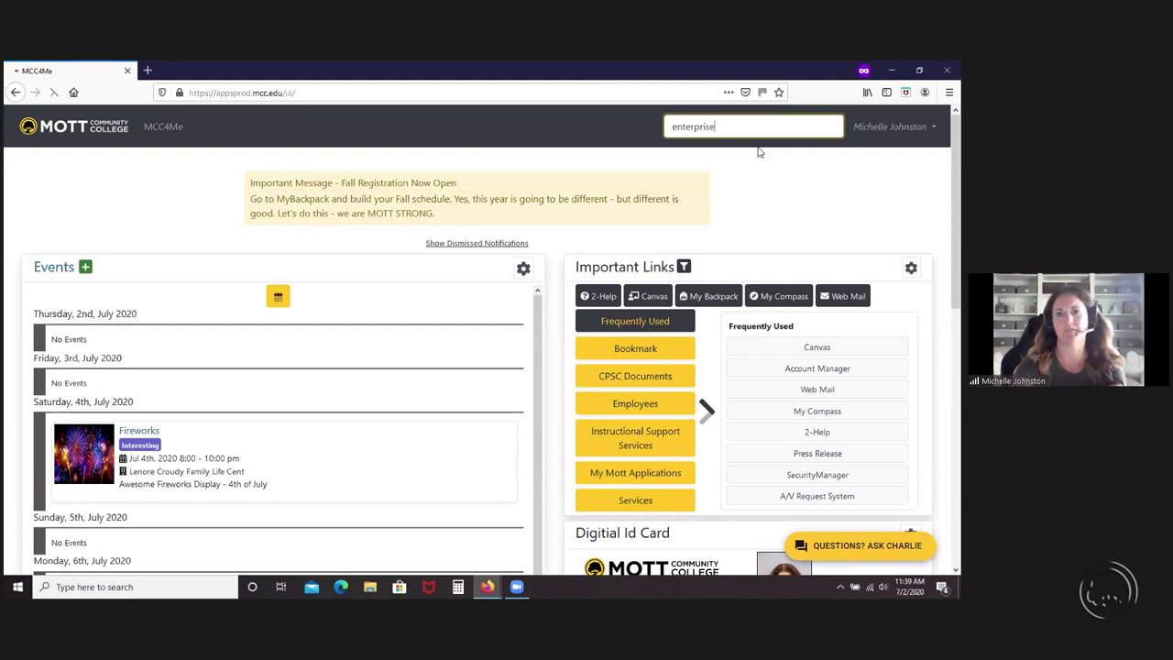
- Run the 'enterprise' search, scroll through the Omni Search results, and choose Google Drive access
{"action": "key", "text": "Return"}
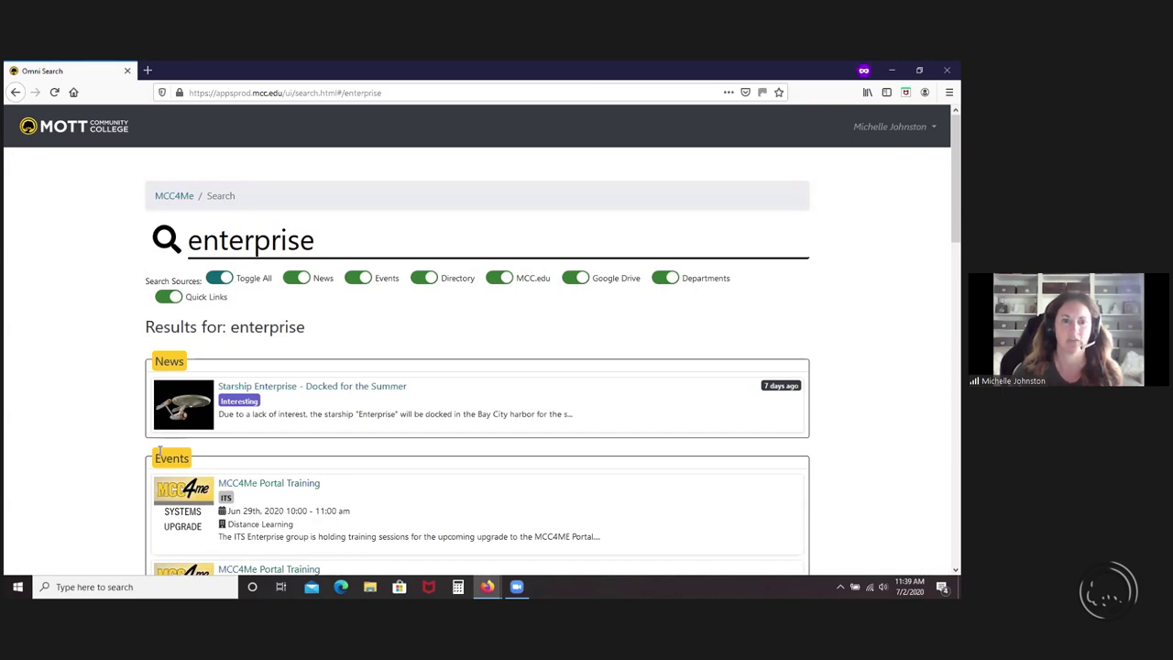
{"action": "scroll", "coordinate": [229, 365], "scroll_direction": "down", "scroll_amount": 2}
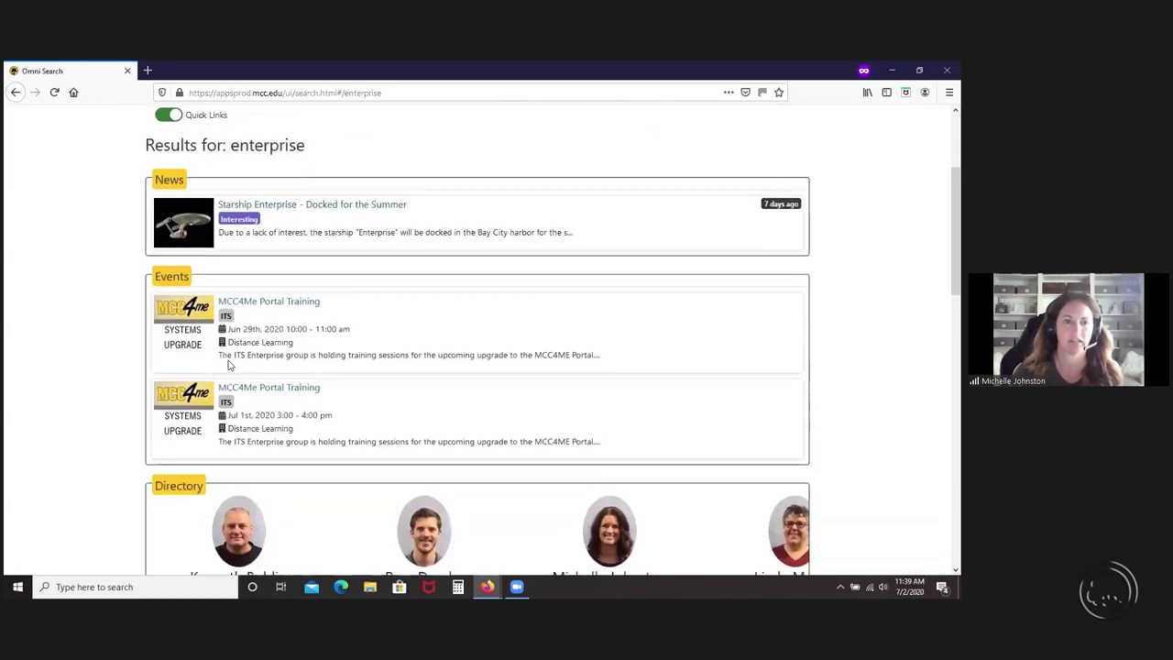
{"action": "scroll", "coordinate": [230, 365], "scroll_direction": "down", "scroll_amount": 3}
{"action": "scroll", "coordinate": [229, 365], "scroll_direction": "down", "scroll_amount": 1}
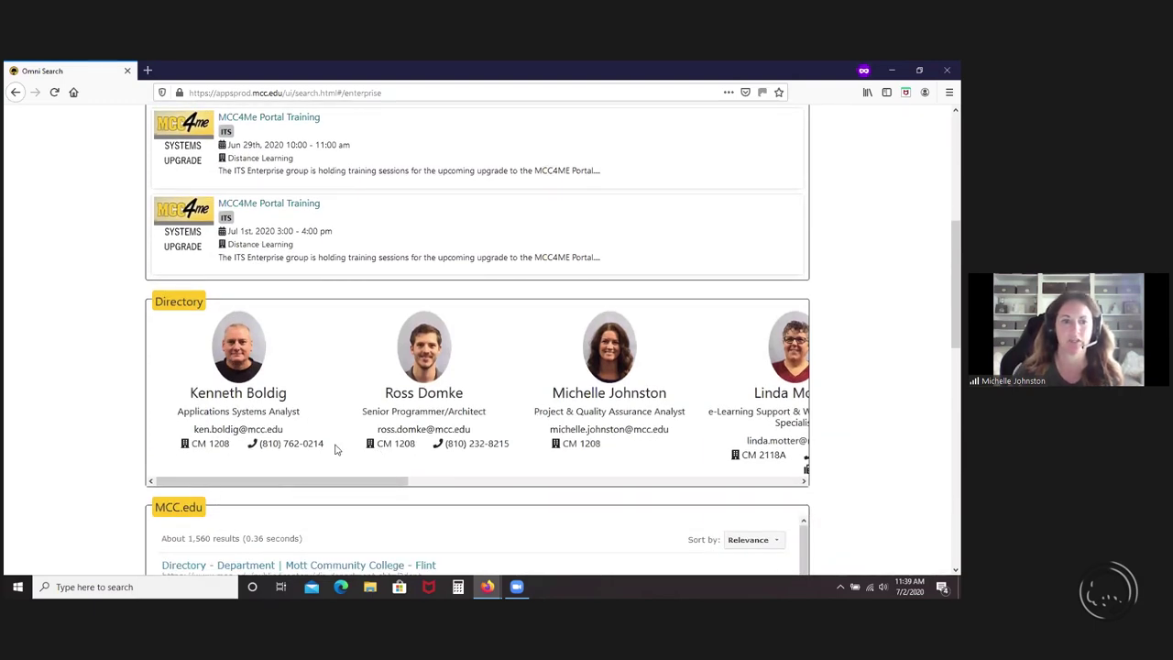
{"action": "scroll", "coordinate": [335, 447], "scroll_direction": "down", "scroll_amount": 2}
{"action": "scroll", "coordinate": [335, 449], "scroll_direction": "down", "scroll_amount": 1}
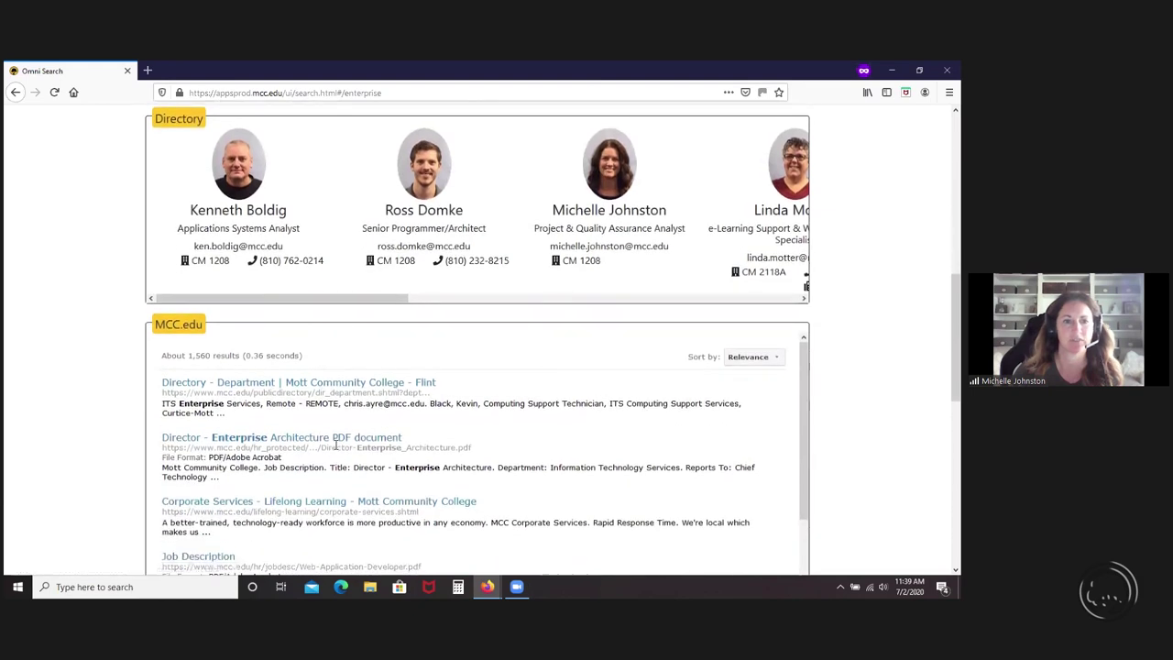
{"action": "scroll", "coordinate": [335, 447], "scroll_direction": "down", "scroll_amount": 2}
{"action": "scroll", "coordinate": [335, 447], "scroll_direction": "down", "scroll_amount": 4}
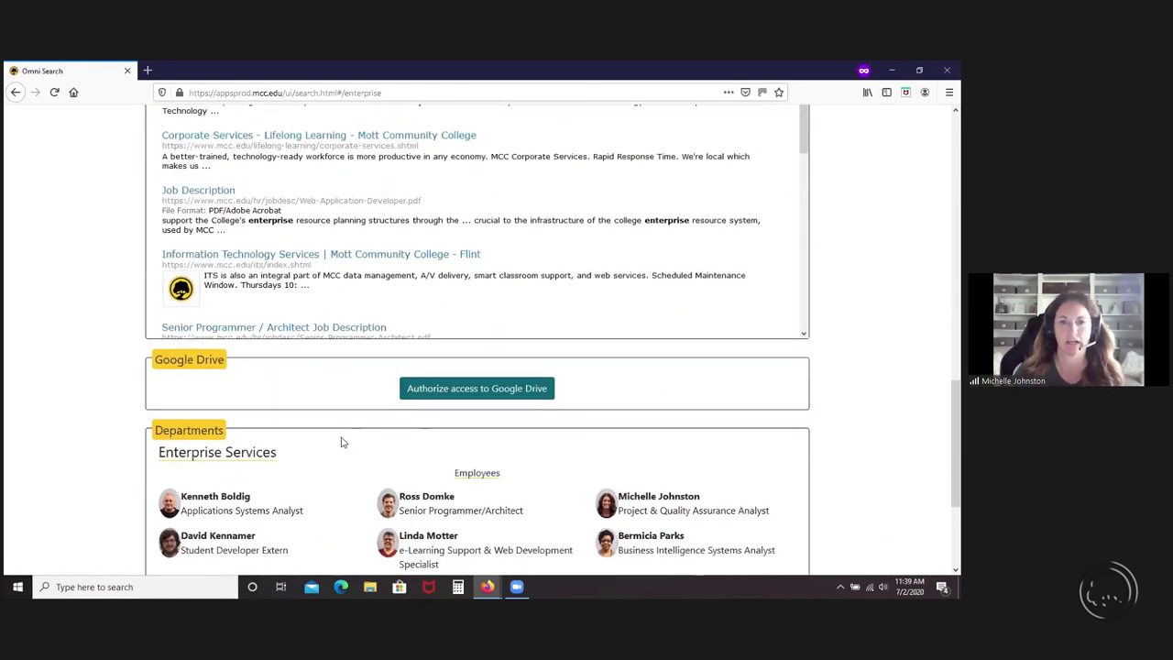
{"action": "left_click", "coordinate": [455, 388]}
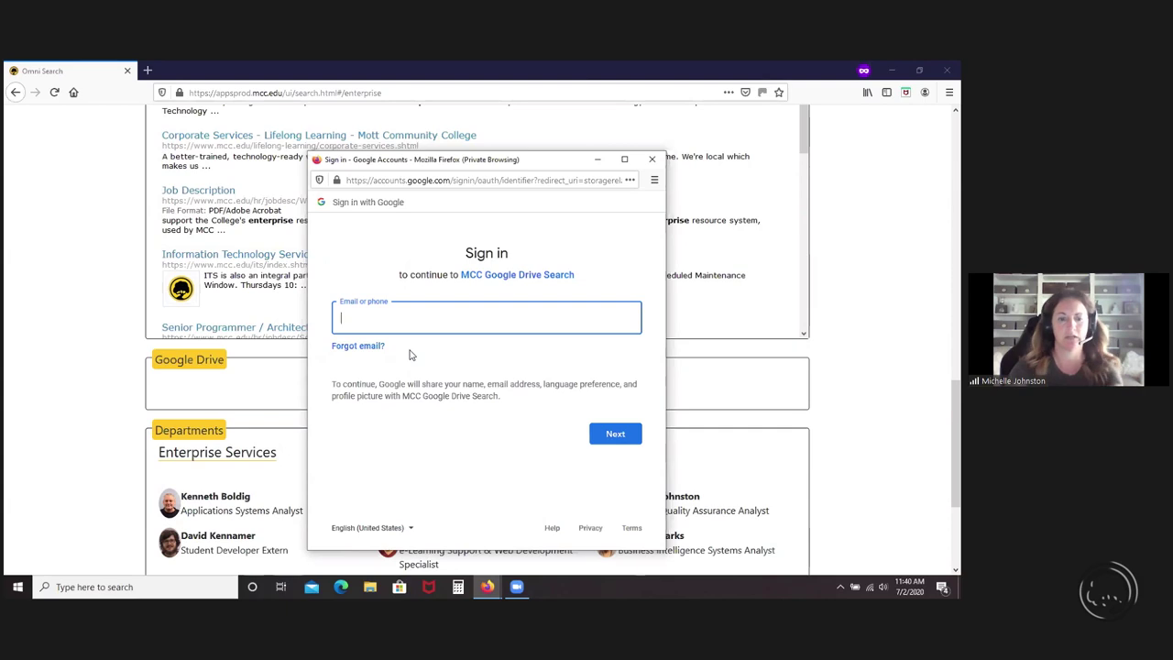
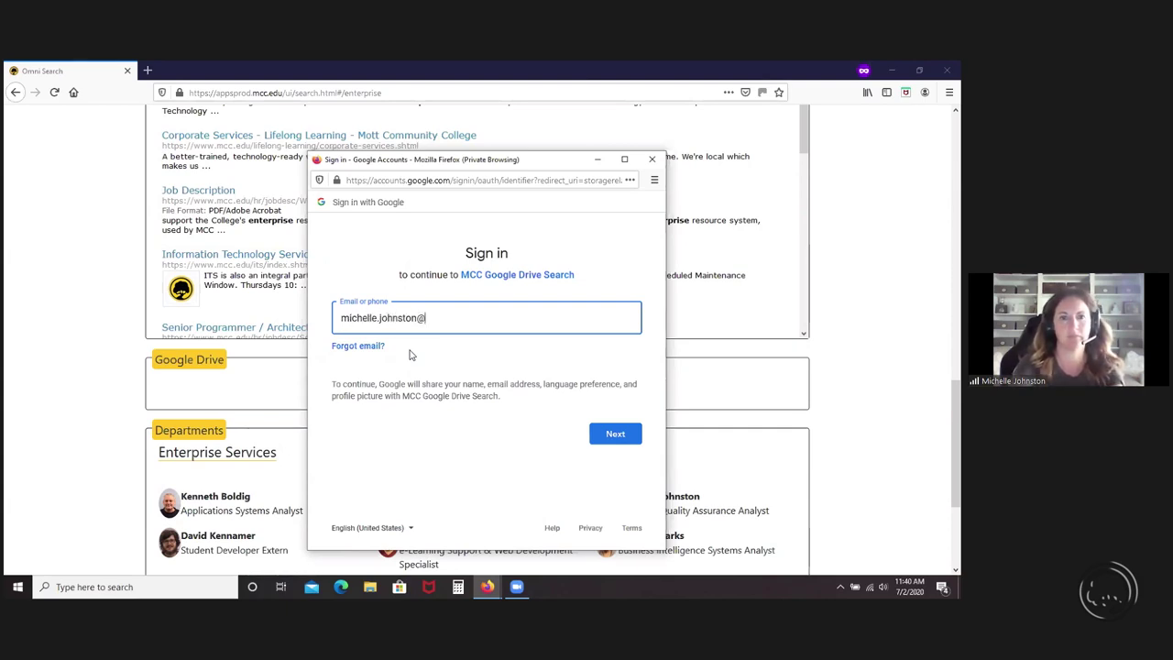
- Authorize Google Drive with the account e-mail and review Drive results like 43330 Enterprise Services.xlsx
{"action": "key", "text": "Return"}
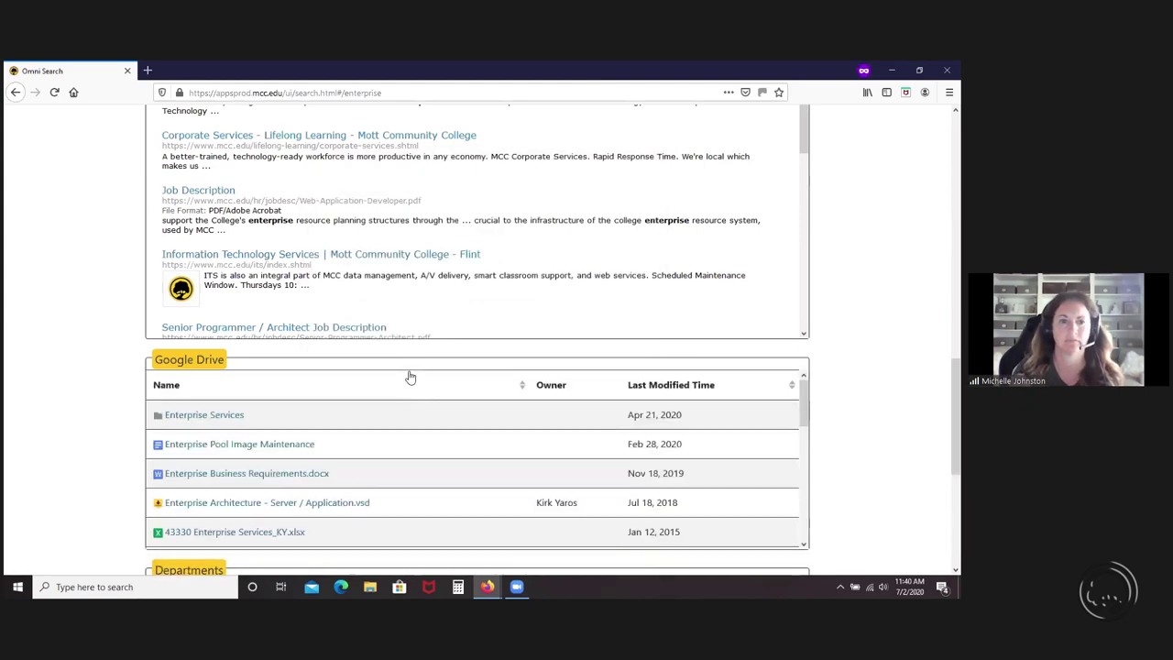
{"action": "scroll", "coordinate": [410, 377], "scroll_direction": "down", "scroll_amount": 2}
{"action": "scroll", "coordinate": [364, 467], "scroll_direction": "up", "scroll_amount": 2}
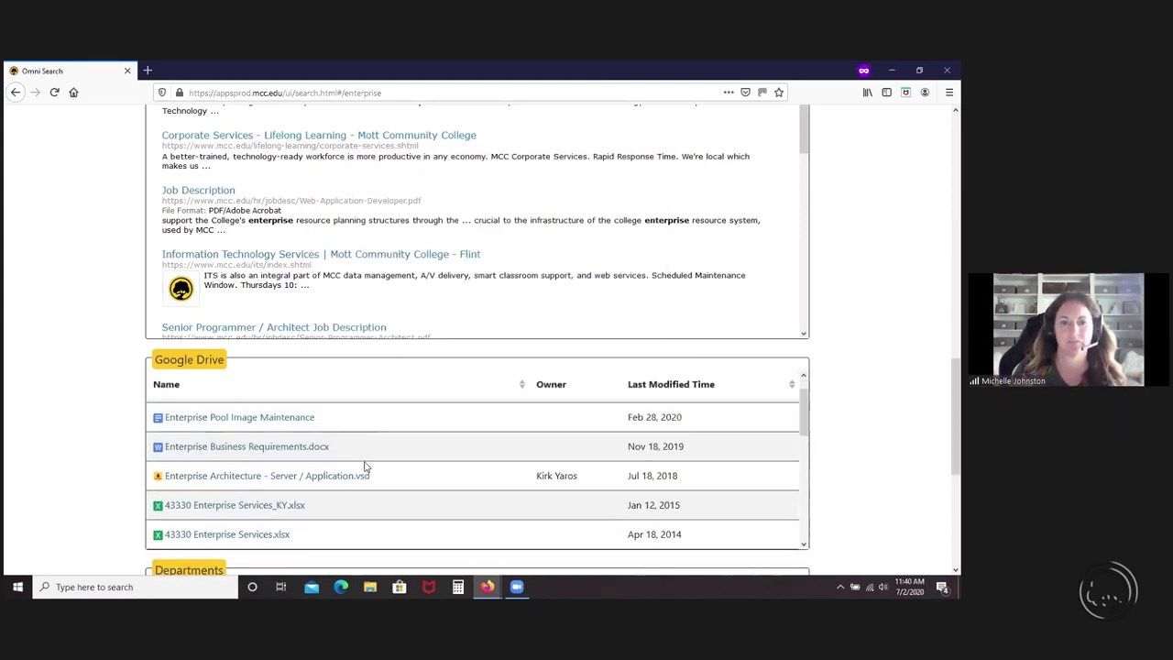
{"action": "scroll", "coordinate": [365, 467], "scroll_direction": "down", "scroll_amount": 2}
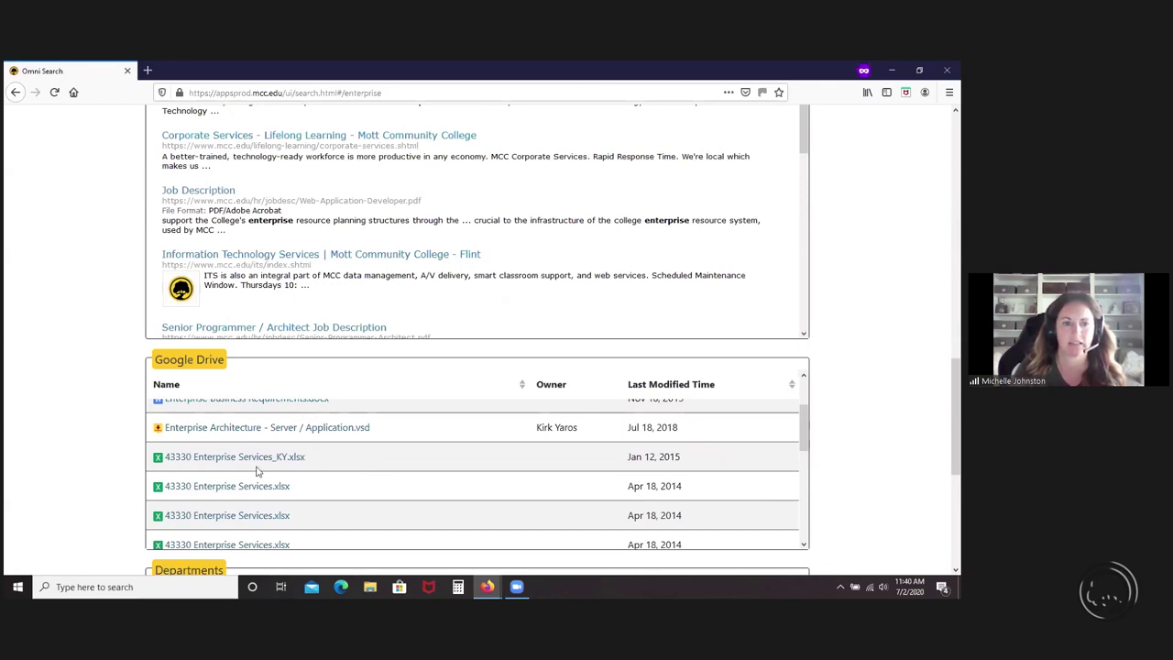
{"action": "scroll", "coordinate": [880, 478], "scroll_direction": "down", "scroll_amount": 4}
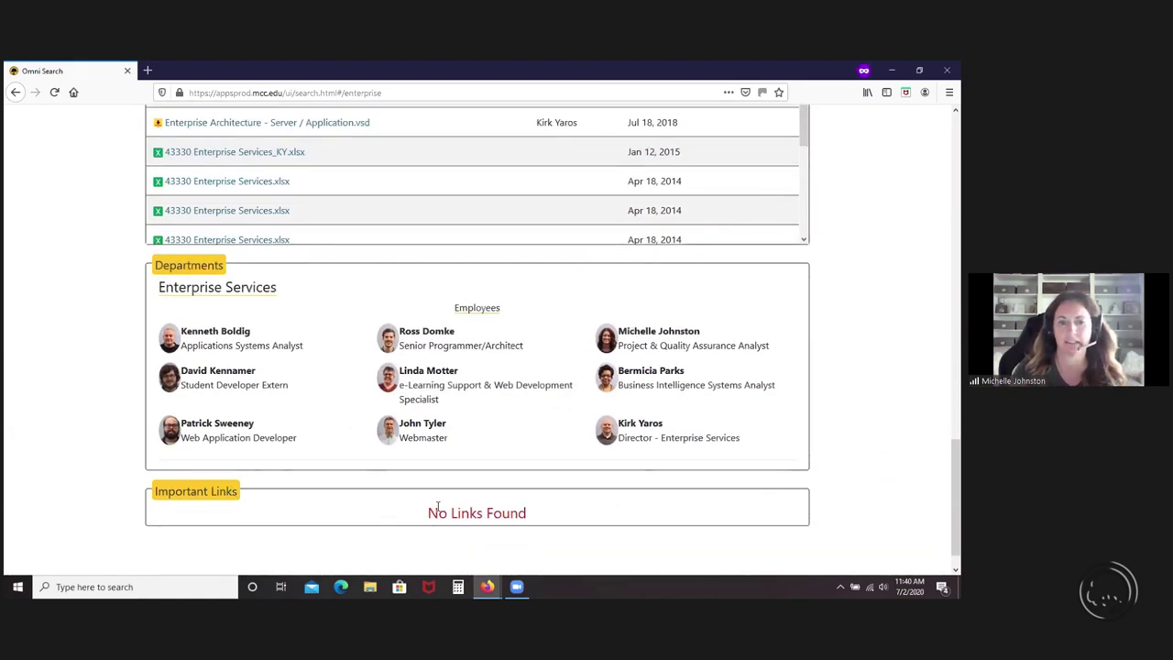
{"action": "scroll", "coordinate": [869, 472], "scroll_direction": "up", "scroll_amount": 5}
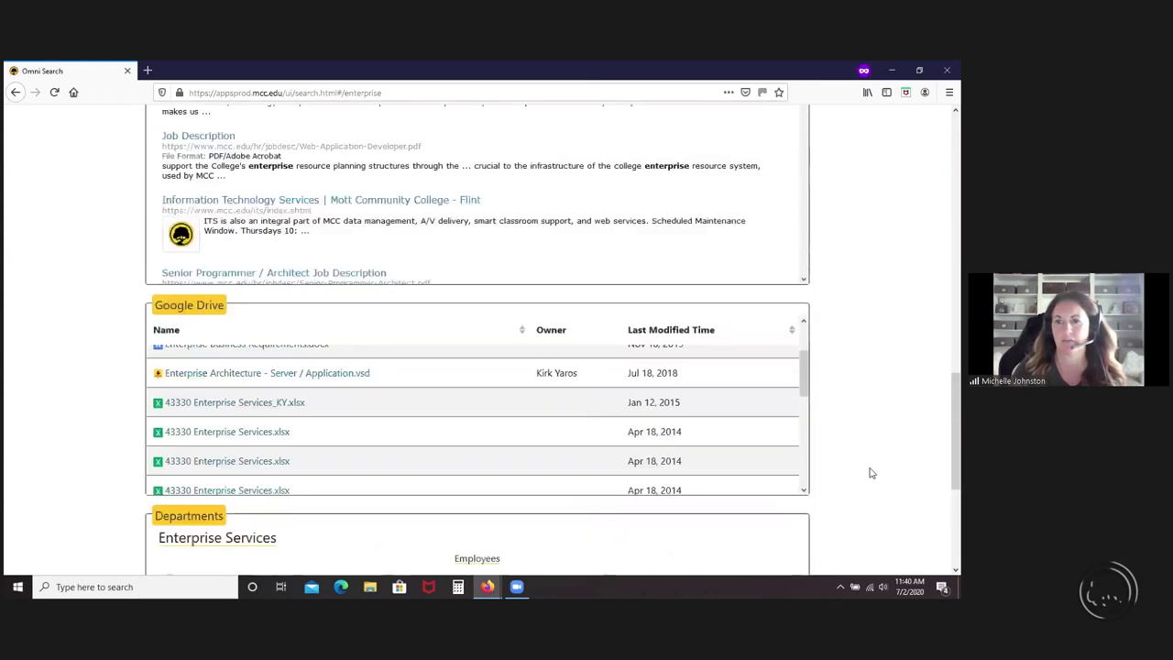
{"action": "scroll", "coordinate": [871, 473], "scroll_direction": "up", "scroll_amount": 4}
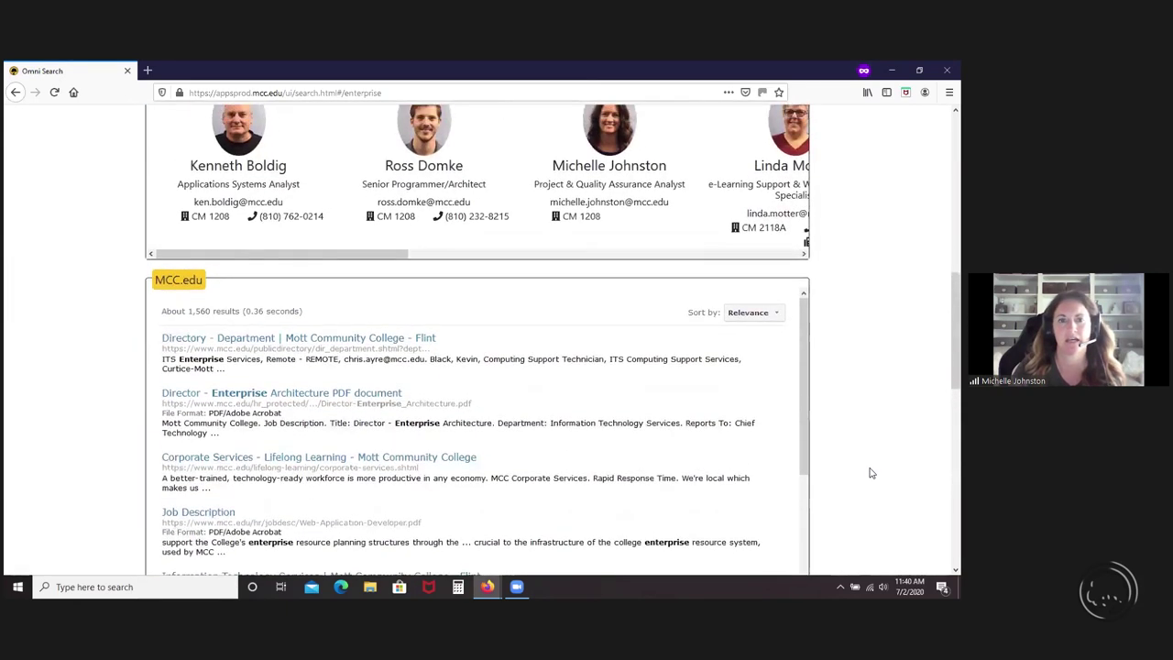
{"action": "scroll", "coordinate": [872, 472], "scroll_direction": "up", "scroll_amount": 4}
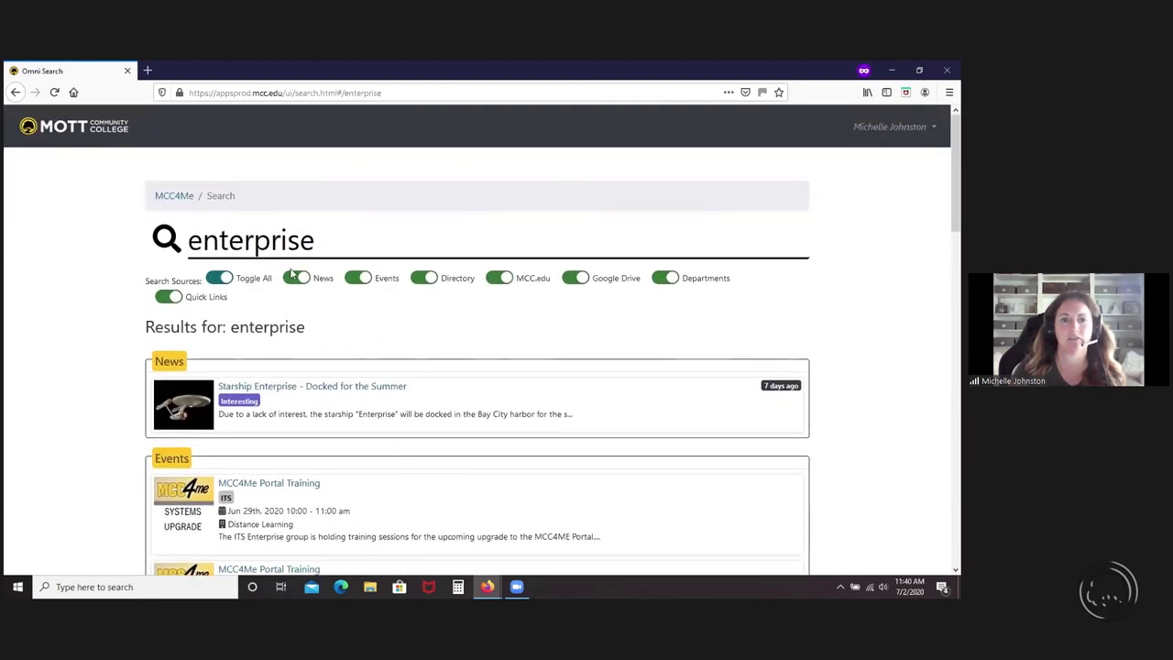
- Toggle News, Events and MCC.edu results off, re-enable all sources, then go back home
{"action": "left_click", "coordinate": [306, 280]}
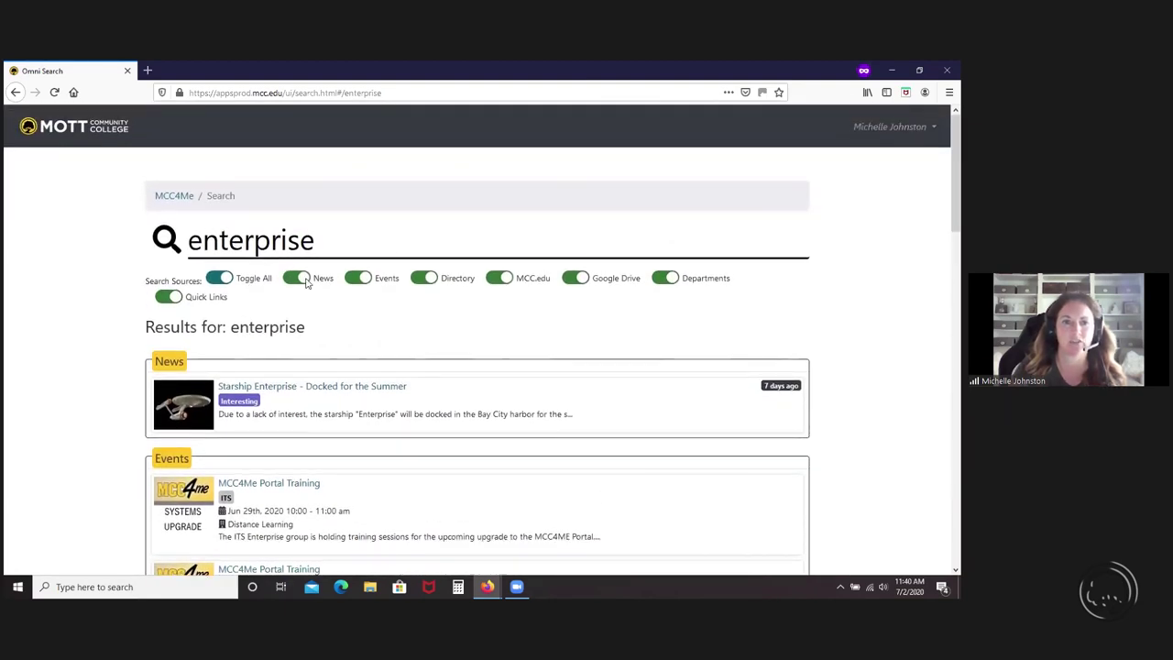
{"action": "left_click", "coordinate": [369, 283]}
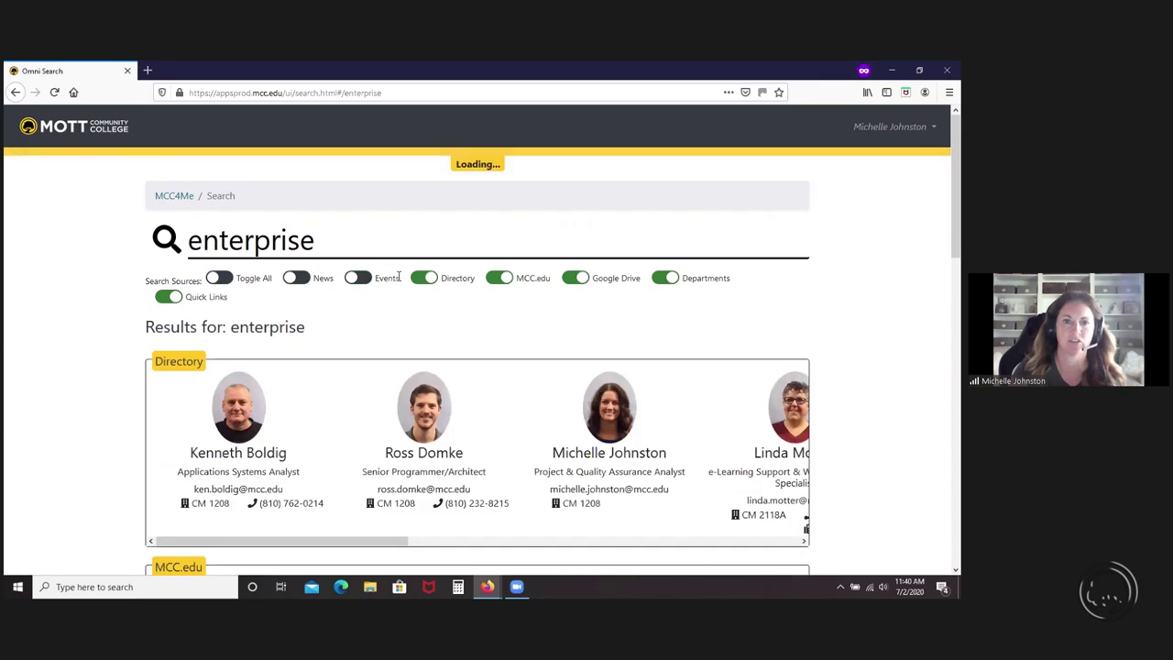
{"action": "left_click", "coordinate": [502, 279]}
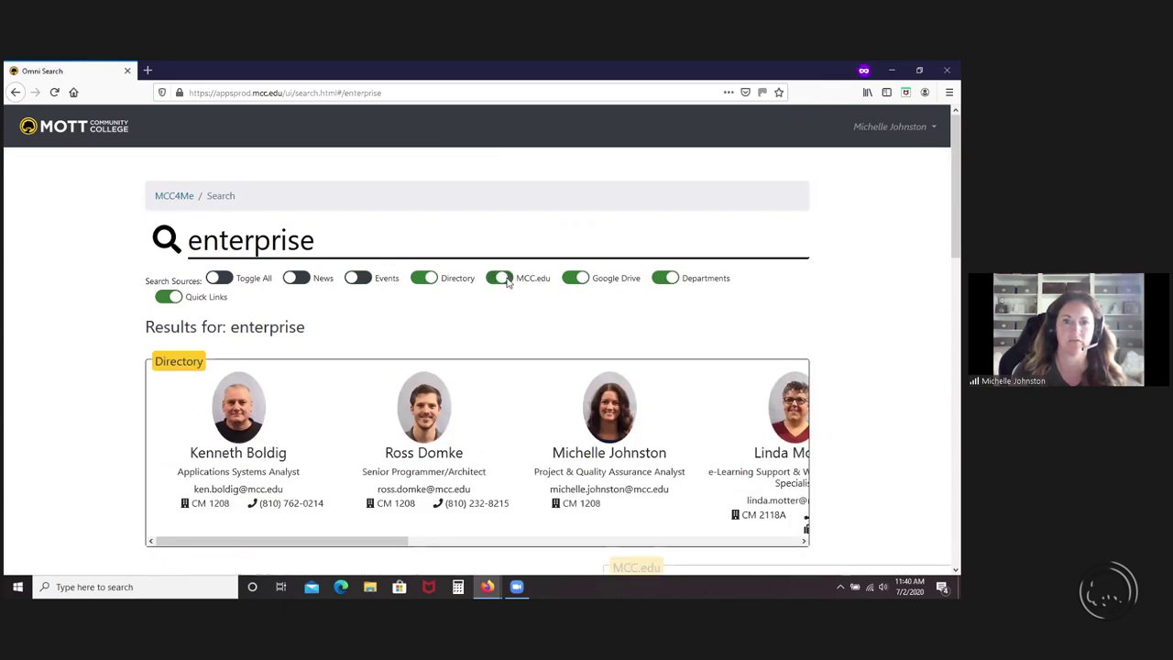
{"action": "left_click", "coordinate": [233, 280]}
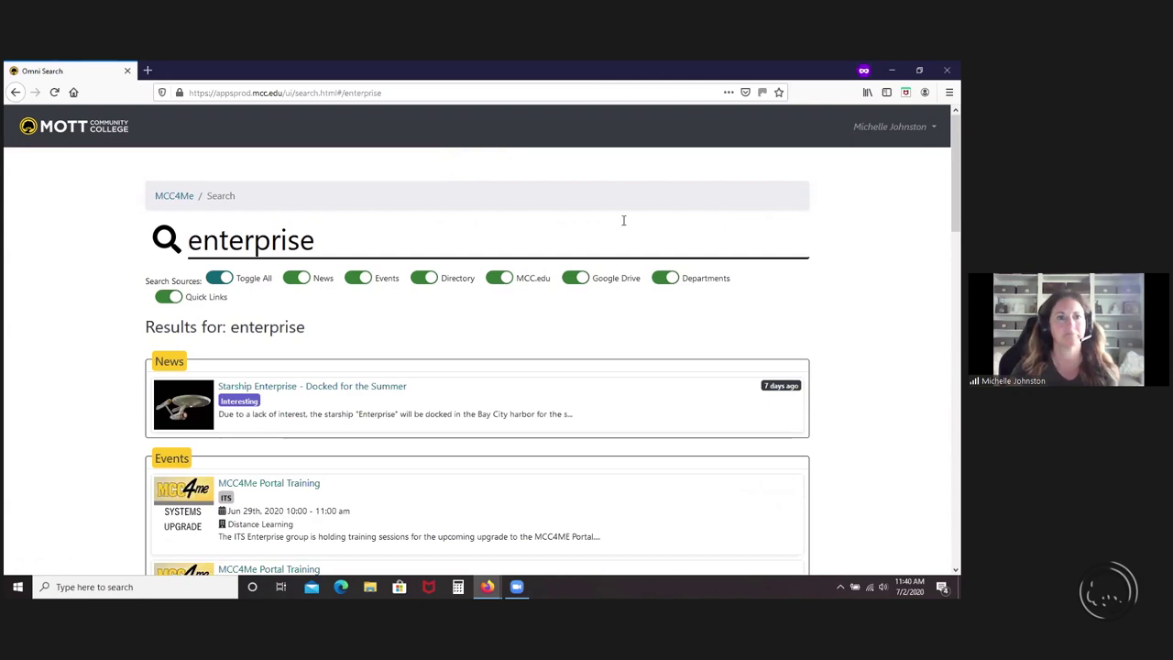
{"action": "left_click", "coordinate": [178, 199]}
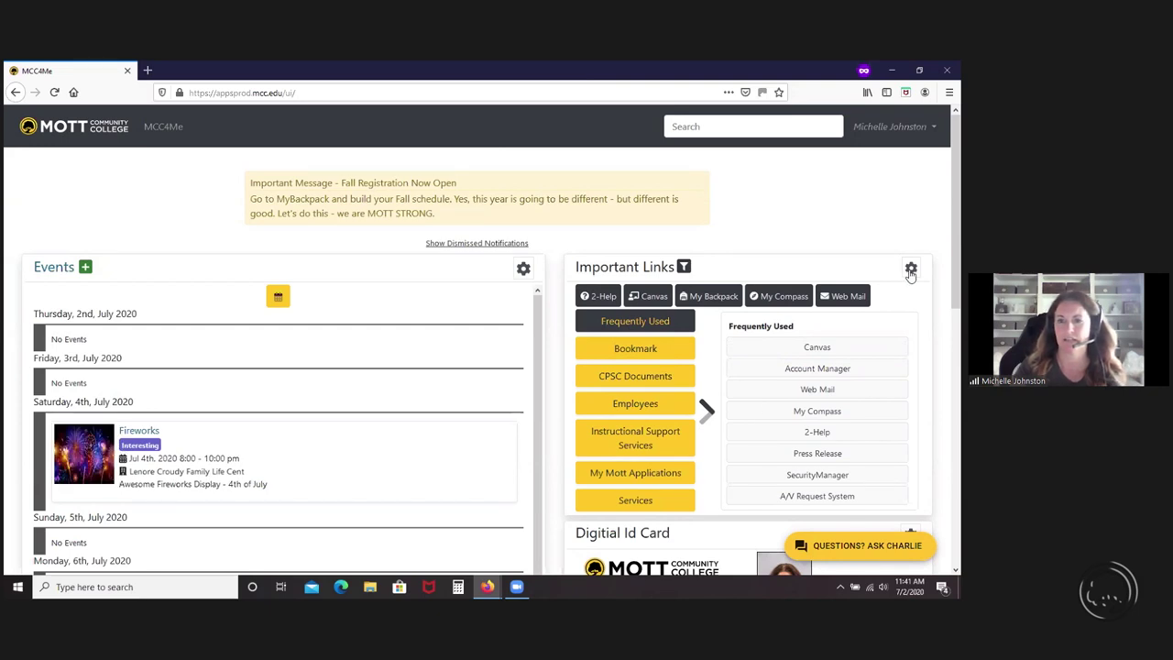
- Switch off the CPSC Documents category in the Important Links settings
{"action": "scroll", "coordinate": [911, 275], "scroll_direction": "down", "scroll_amount": 1}
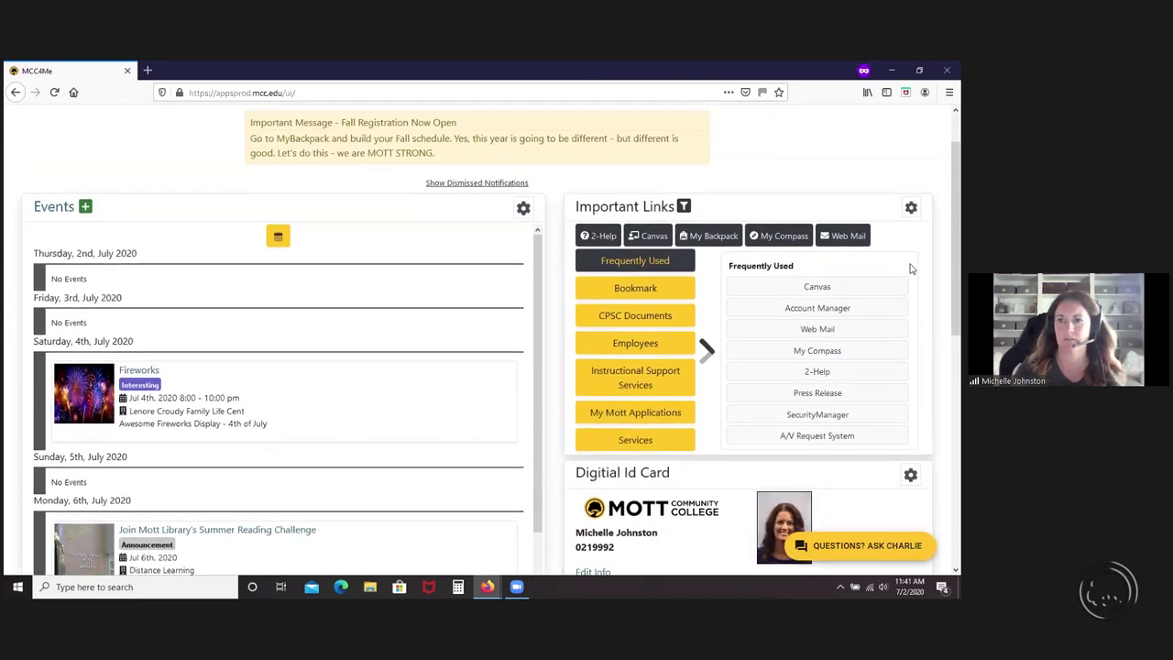
{"action": "left_click", "coordinate": [911, 210]}
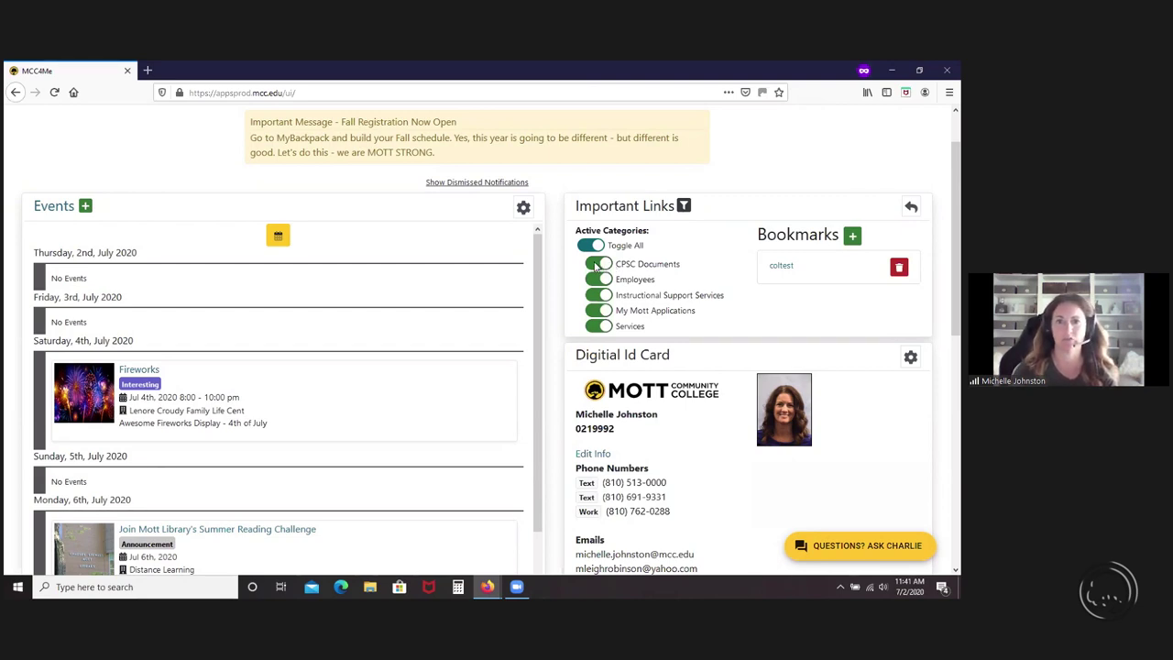
{"action": "left_click", "coordinate": [597, 265]}
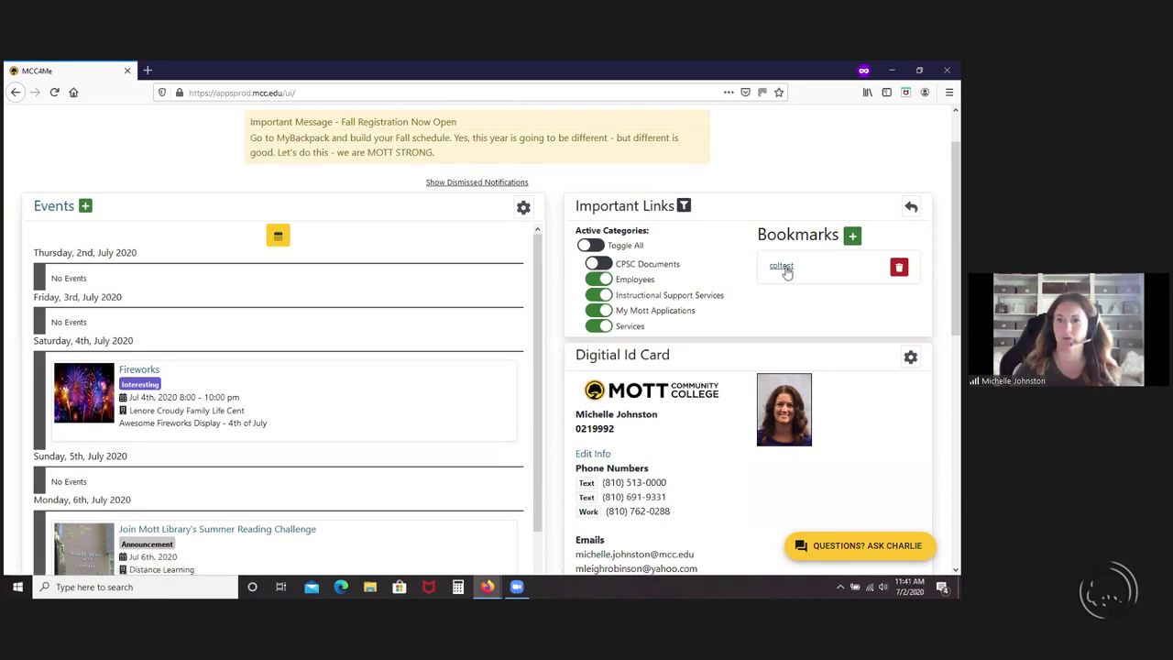
- Begin a new bookmark, then leave the Important Links settings without saving it
{"action": "left_click", "coordinate": [852, 237]}
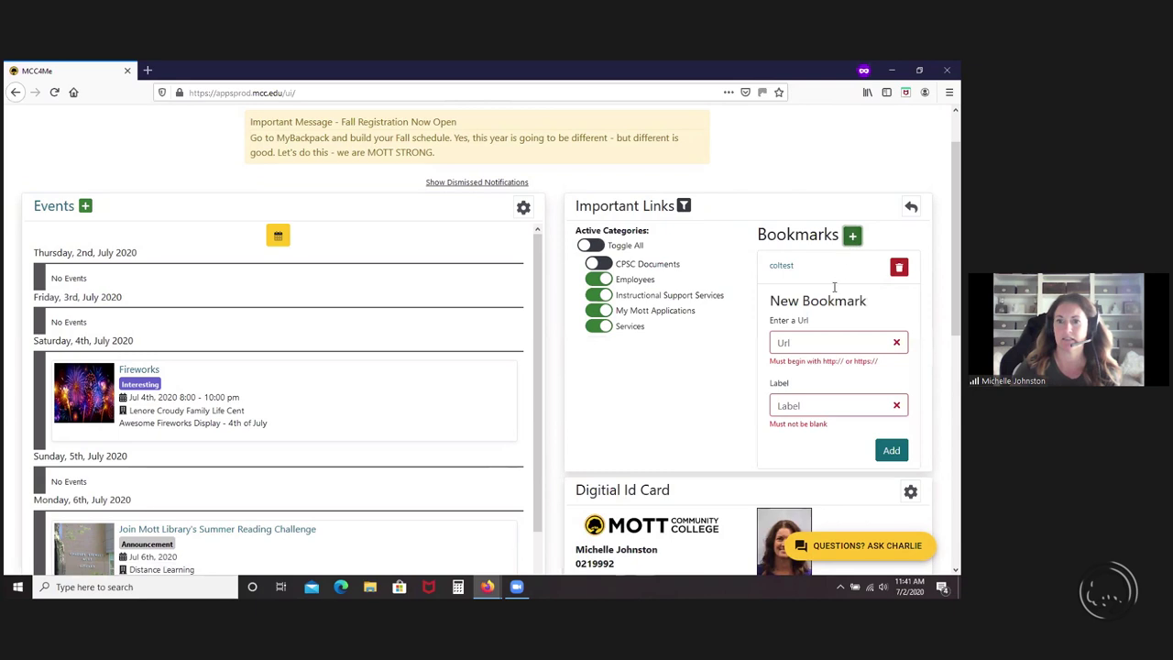
{"action": "left_click", "coordinate": [810, 342]}
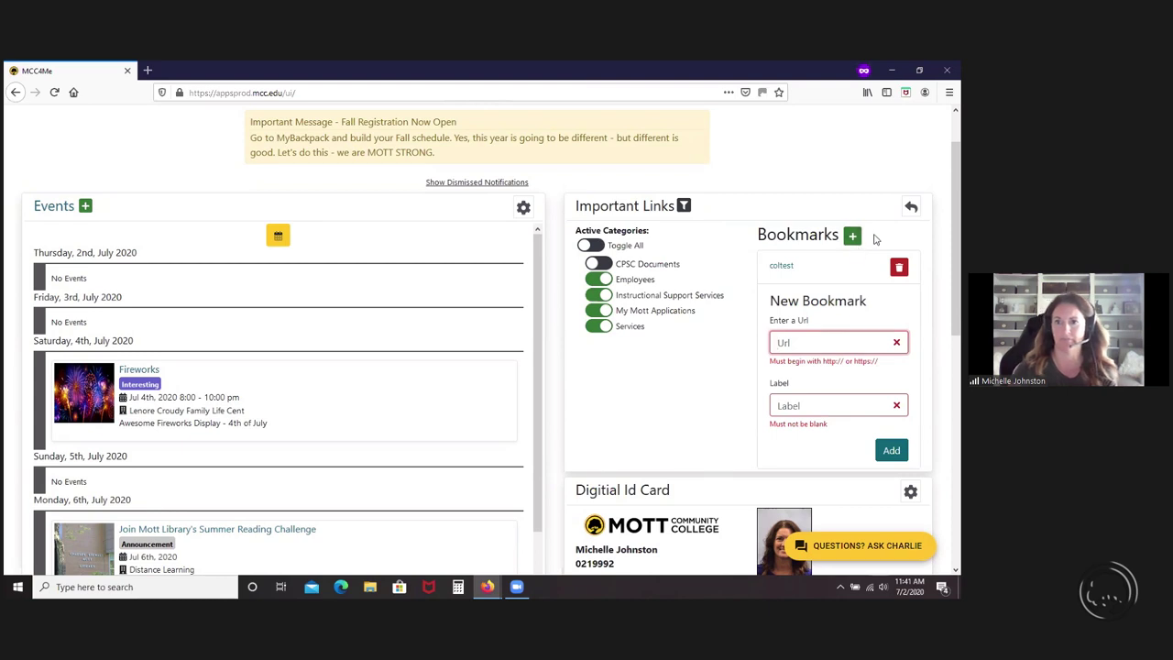
{"action": "left_click", "coordinate": [908, 210]}
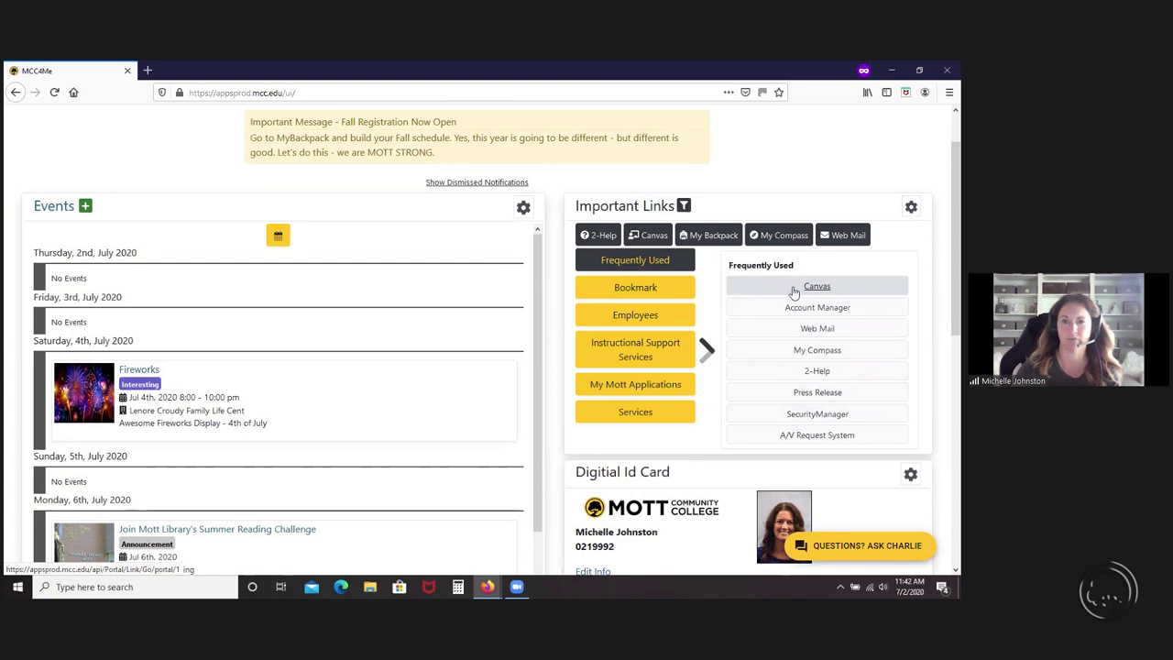
- Browse Bookmark, Employees, then My Mott Applications links, and activate the link Filter box
{"action": "left_click", "coordinate": [639, 290]}
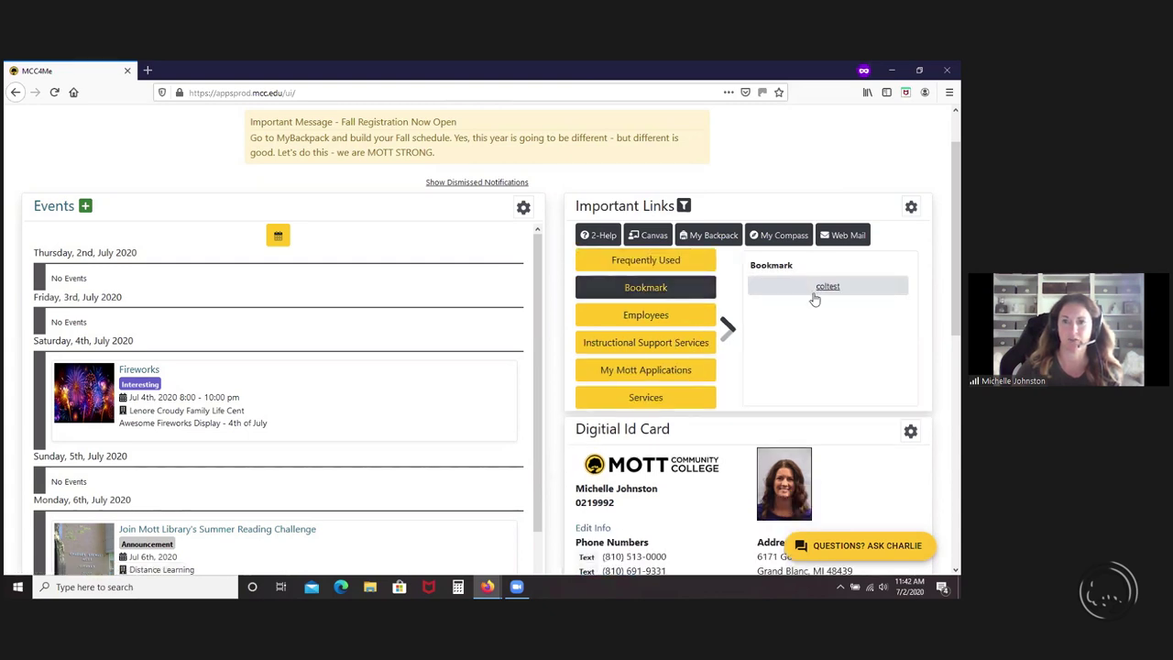
{"action": "left_click", "coordinate": [639, 316]}
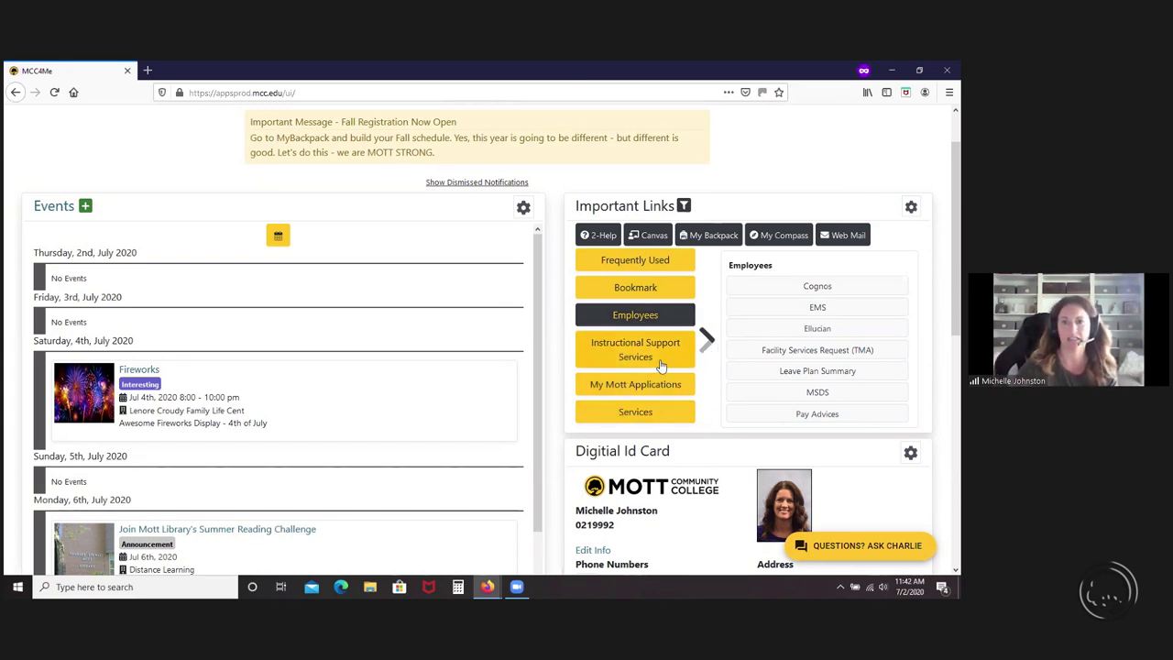
{"action": "left_click", "coordinate": [625, 380]}
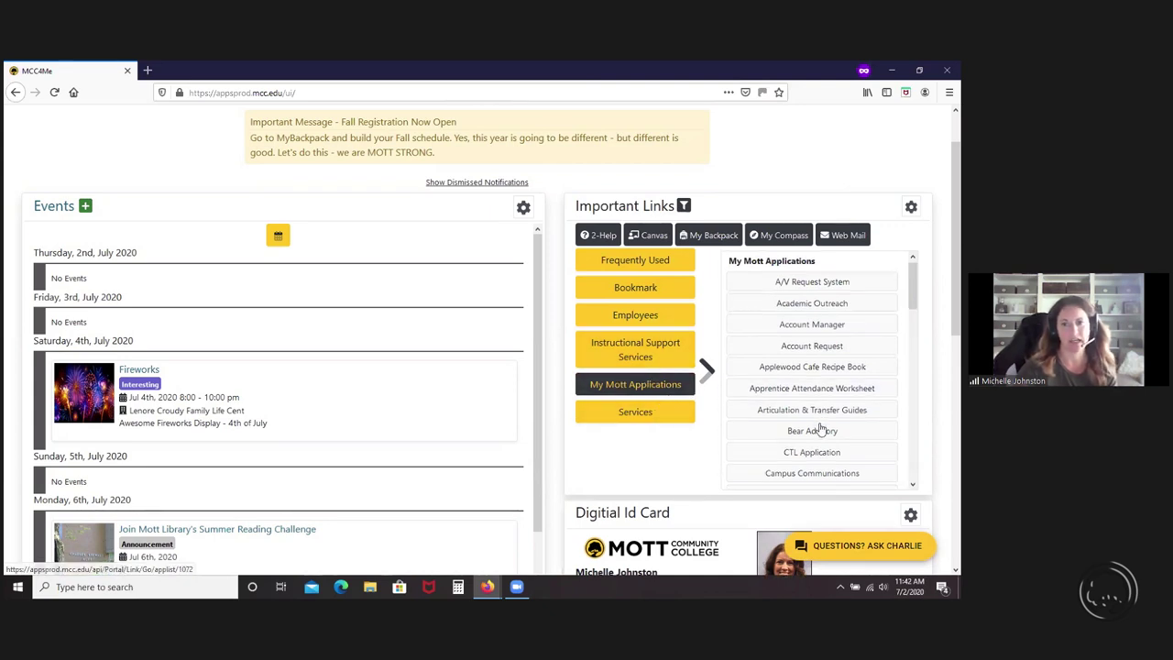
{"action": "scroll", "coordinate": [821, 433], "scroll_direction": "down", "scroll_amount": 5}
{"action": "scroll", "coordinate": [821, 428], "scroll_direction": "up", "scroll_amount": 5}
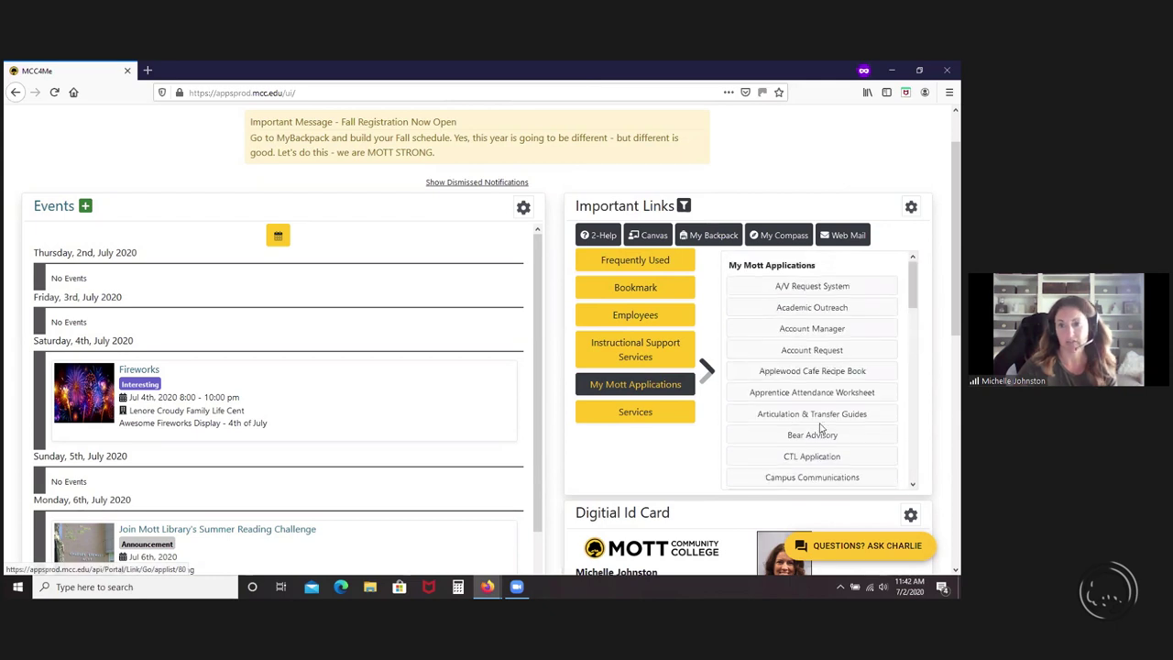
{"action": "left_click", "coordinate": [684, 208]}
{"action": "left_click", "coordinate": [653, 236]}
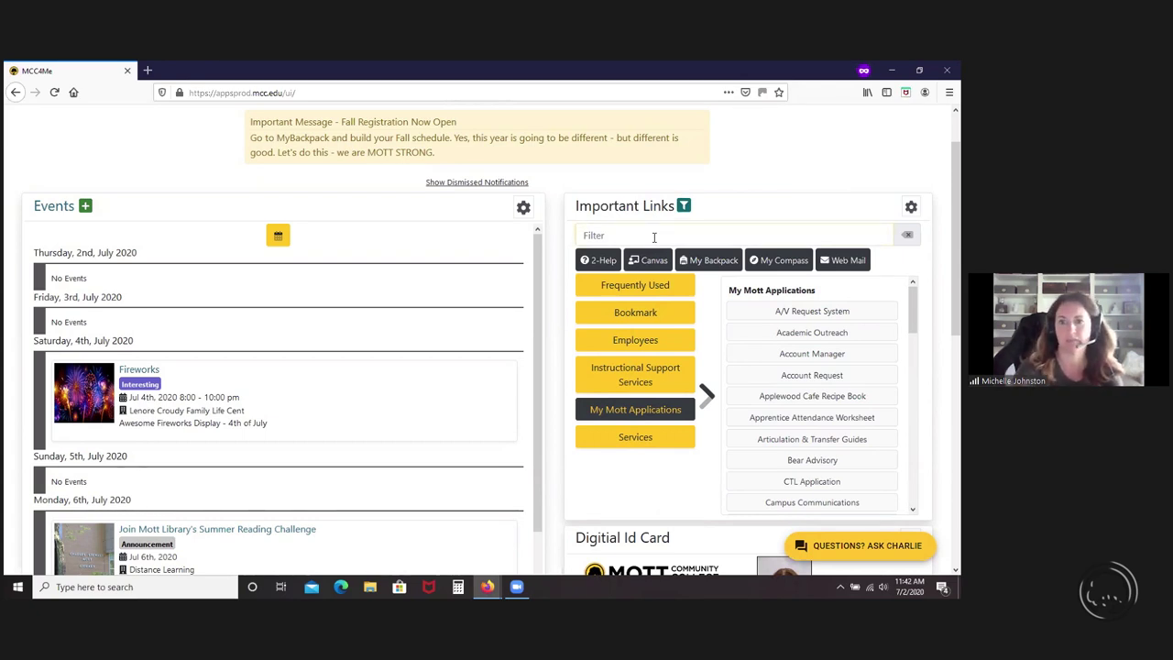
{"action": "type", "text": "acc"}
{"action": "key", "text": "BackSpace"}
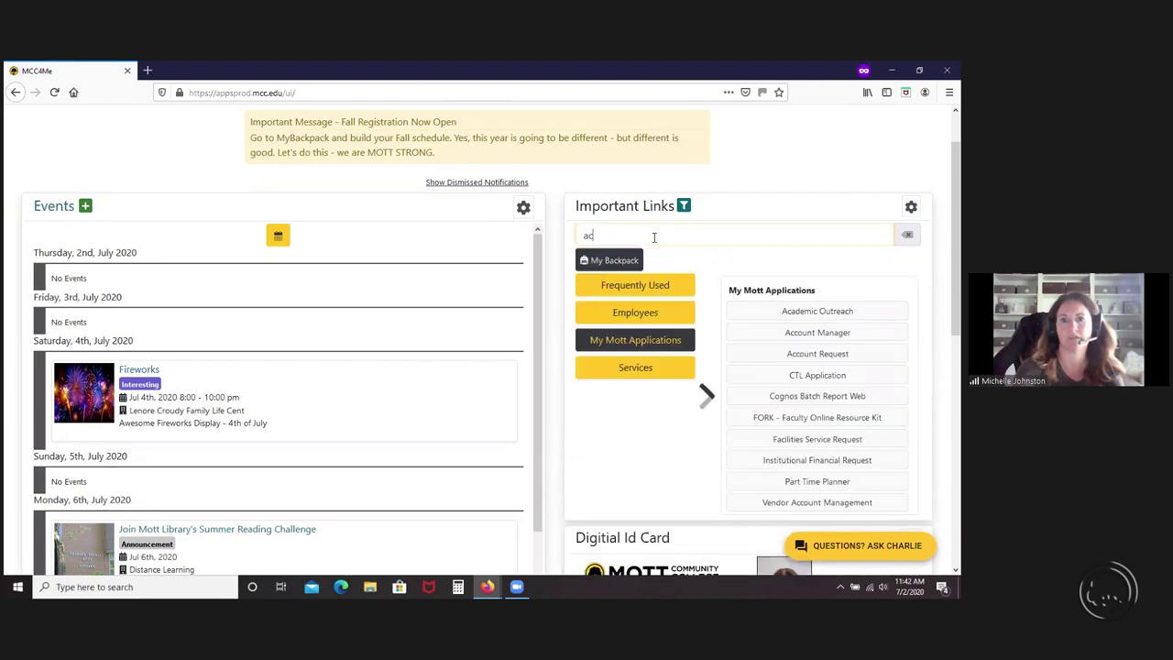
{"action": "key", "text": "BackSpace"}
{"action": "key", "text": "BackSpace"}
{"action": "type", "text": "secu"}
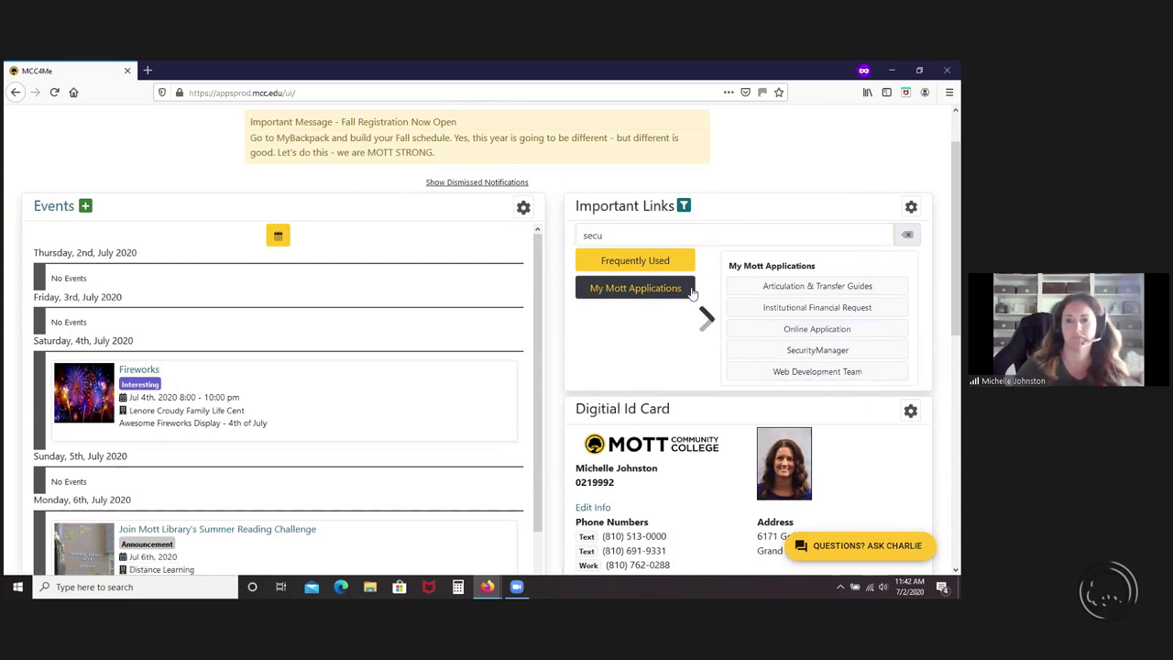
{"action": "left_click", "coordinate": [907, 236]}
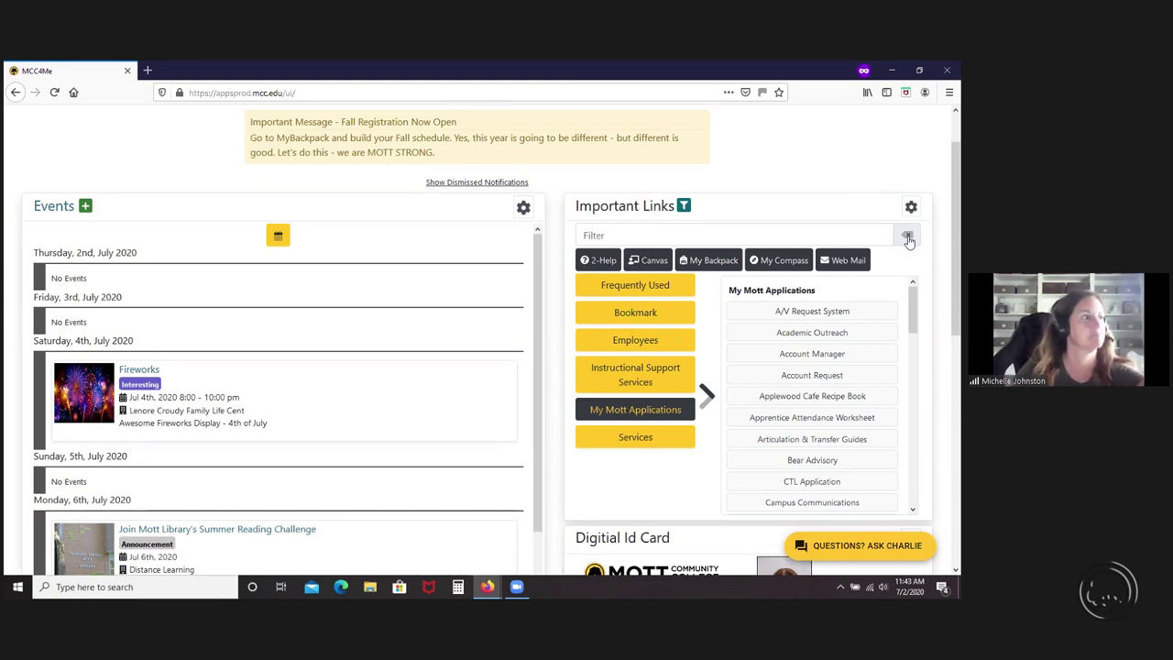
{"action": "scroll", "coordinate": [933, 296], "scroll_direction": "down", "scroll_amount": 1}
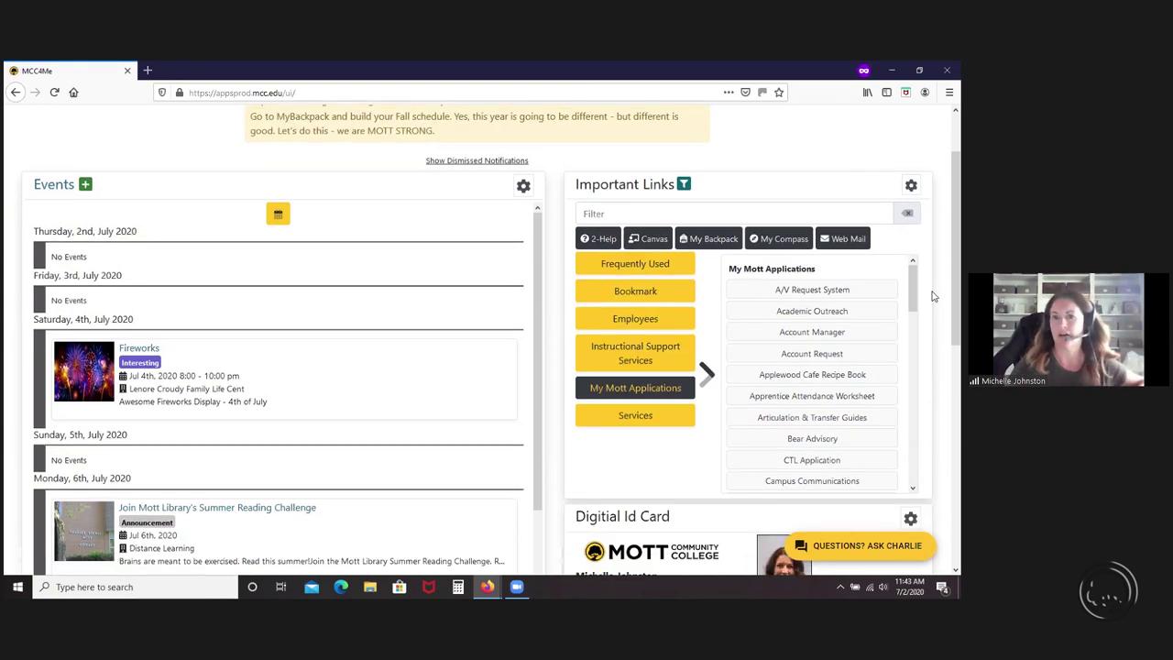
{"action": "scroll", "coordinate": [933, 296], "scroll_direction": "down", "scroll_amount": 3}
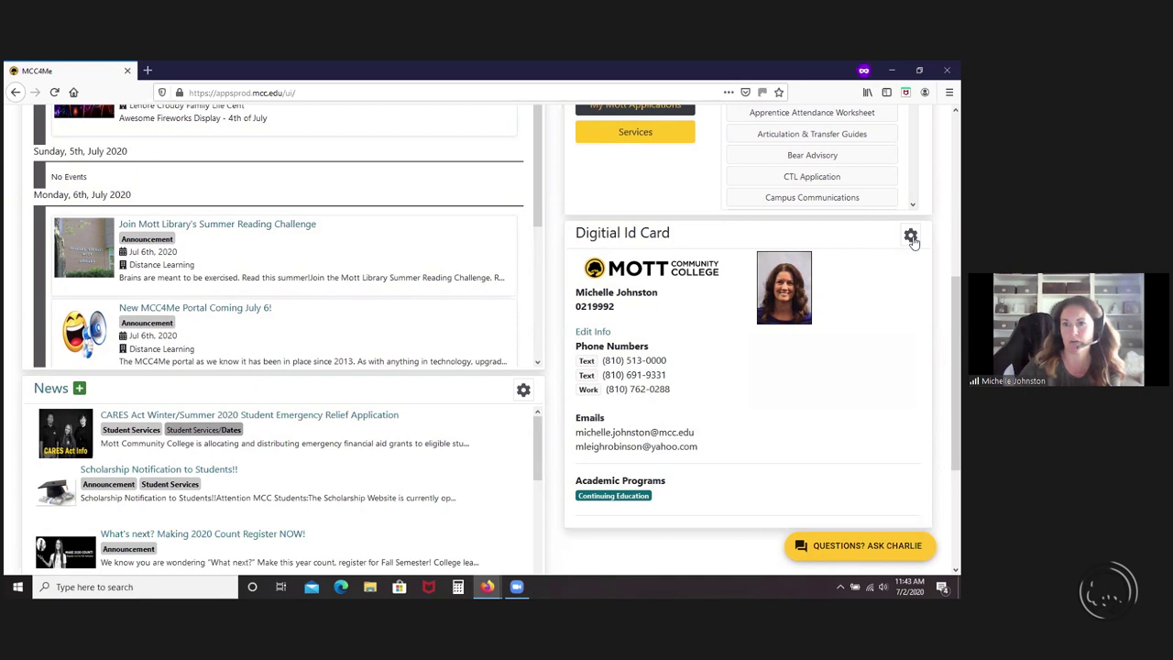
{"action": "left_click", "coordinate": [911, 237]}
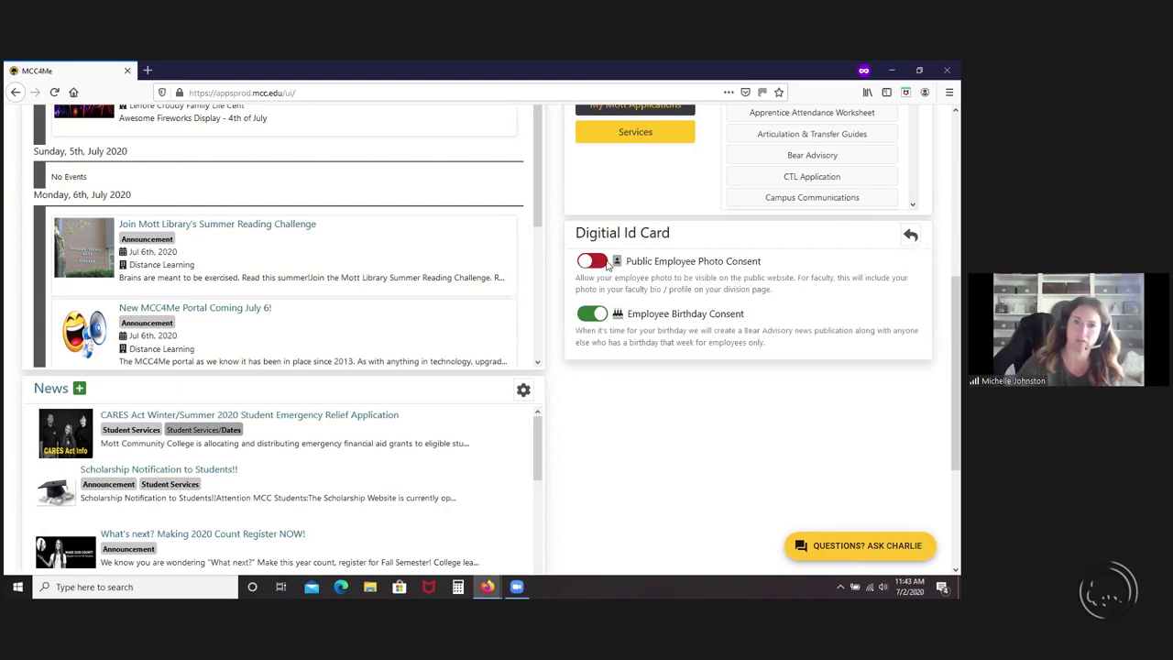
{"action": "left_click", "coordinate": [605, 264]}
{"action": "left_click", "coordinate": [592, 261]}
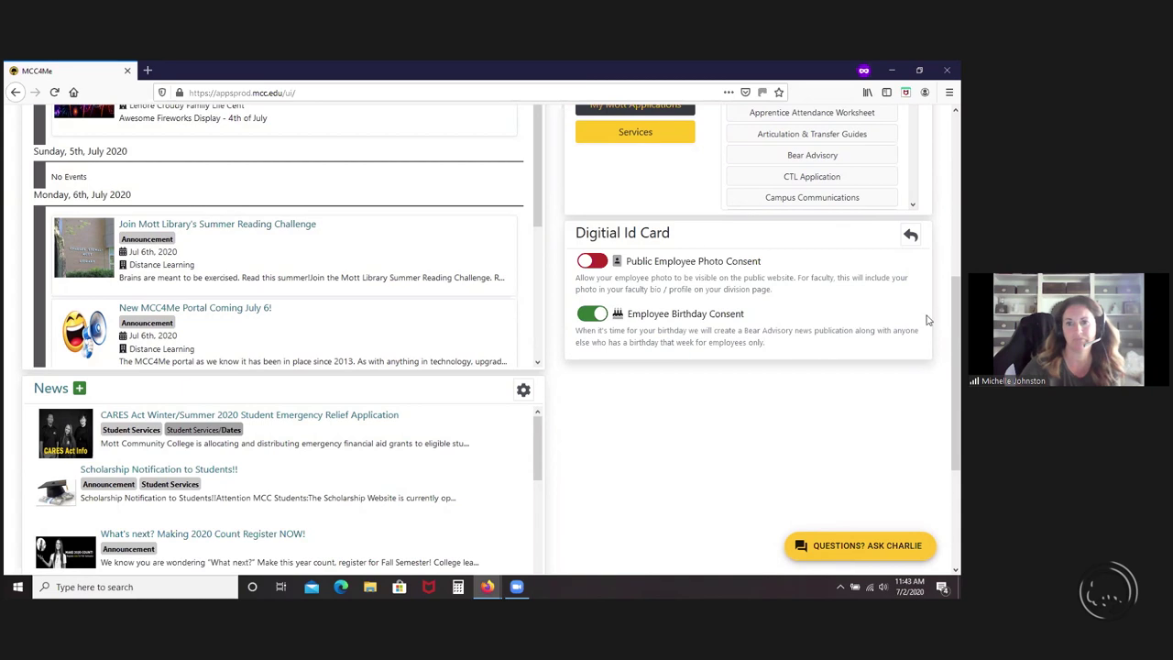
{"action": "left_click", "coordinate": [910, 235]}
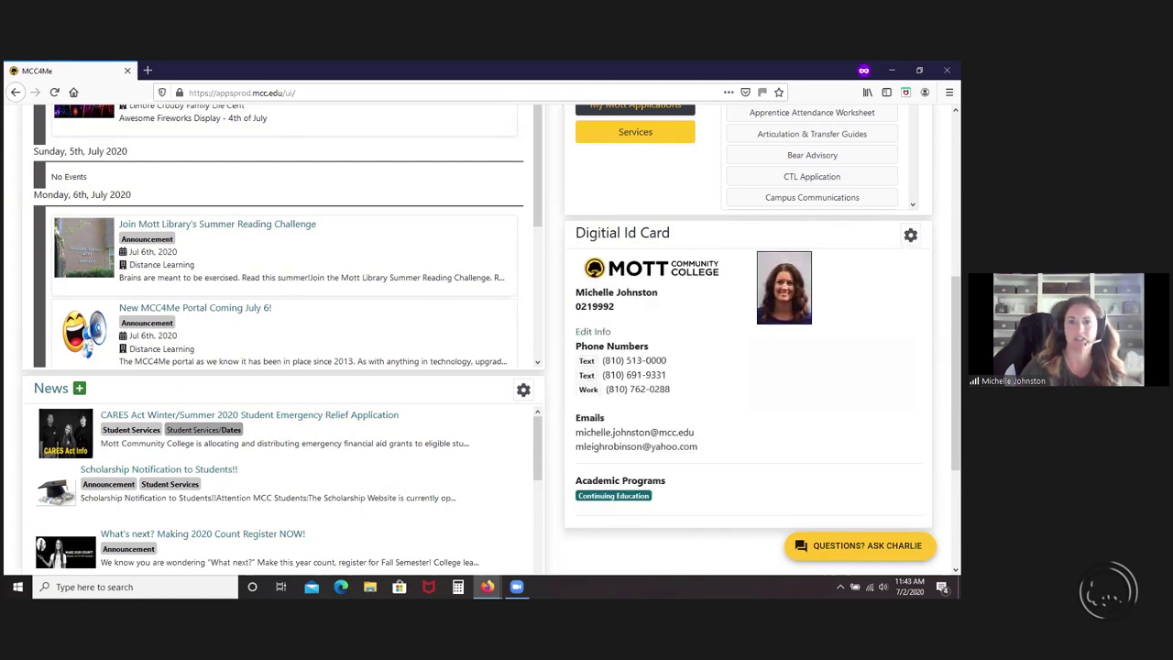
{"action": "scroll", "coordinate": [759, 353], "scroll_direction": "down", "scroll_amount": 3}
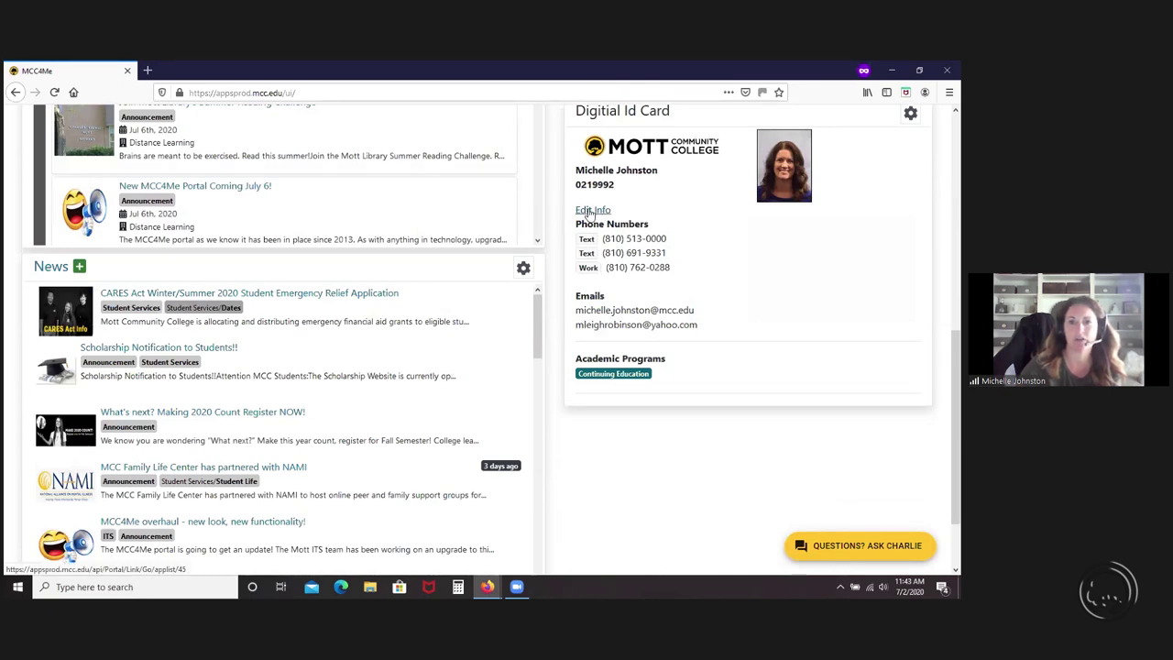
{"action": "left_click", "coordinate": [589, 212]}
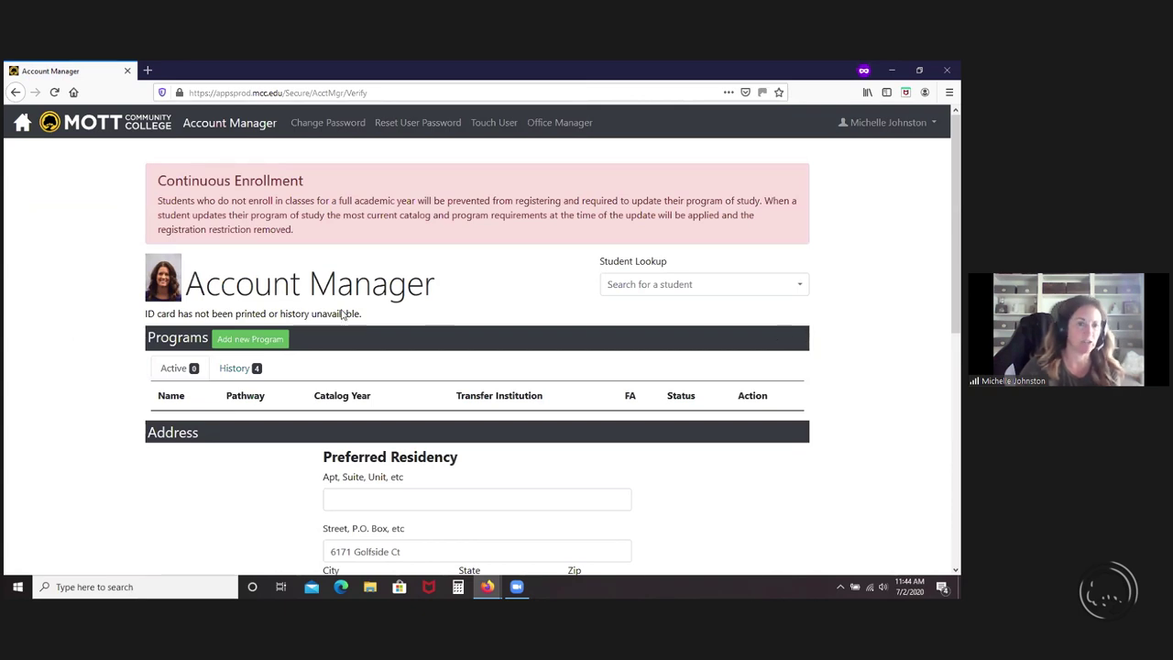
{"action": "scroll", "coordinate": [590, 490], "scroll_direction": "down", "scroll_amount": 3}
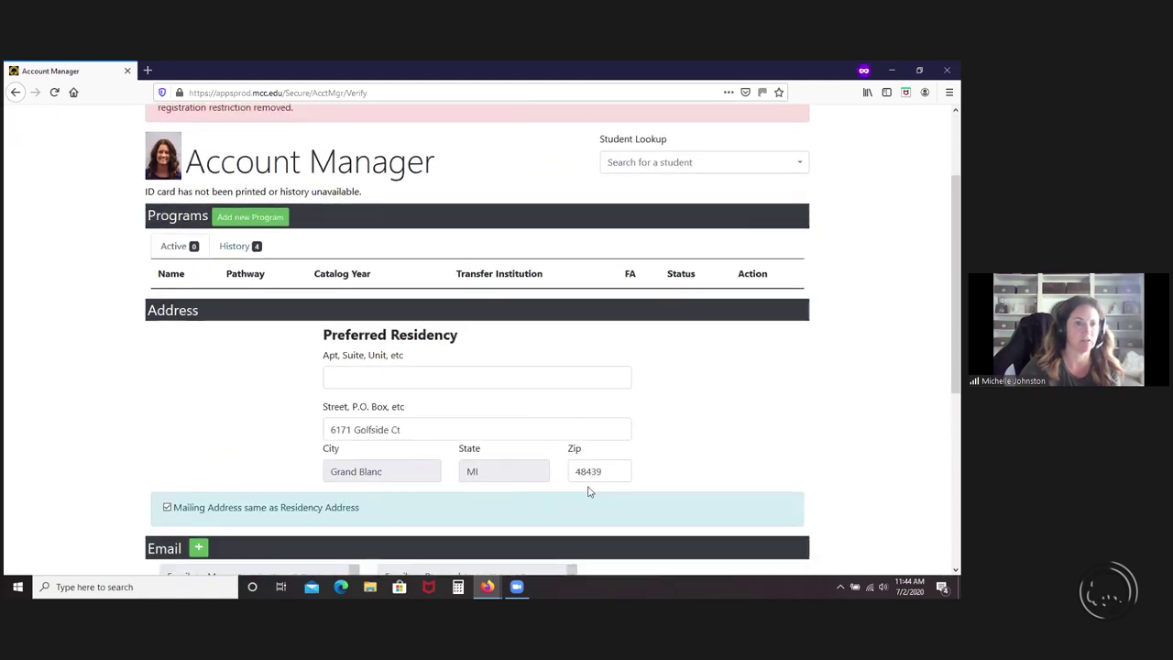
{"action": "scroll", "coordinate": [591, 490], "scroll_direction": "down", "scroll_amount": 5}
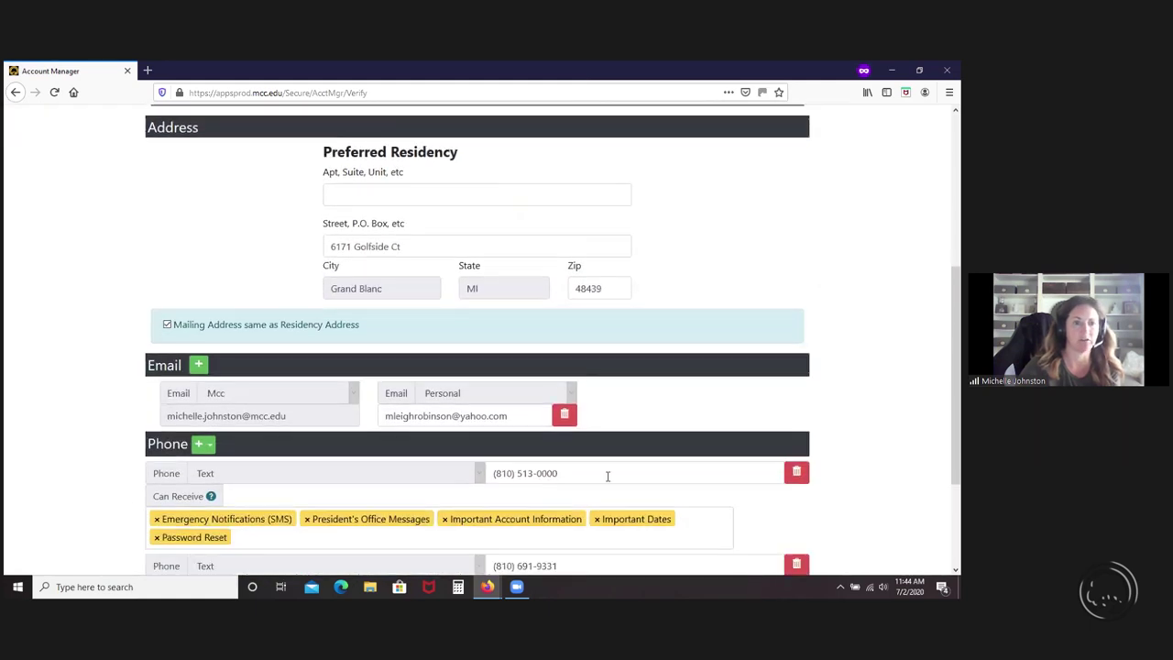
{"action": "scroll", "coordinate": [606, 476], "scroll_direction": "down", "scroll_amount": 1}
{"action": "scroll", "coordinate": [607, 478], "scroll_direction": "down", "scroll_amount": 1}
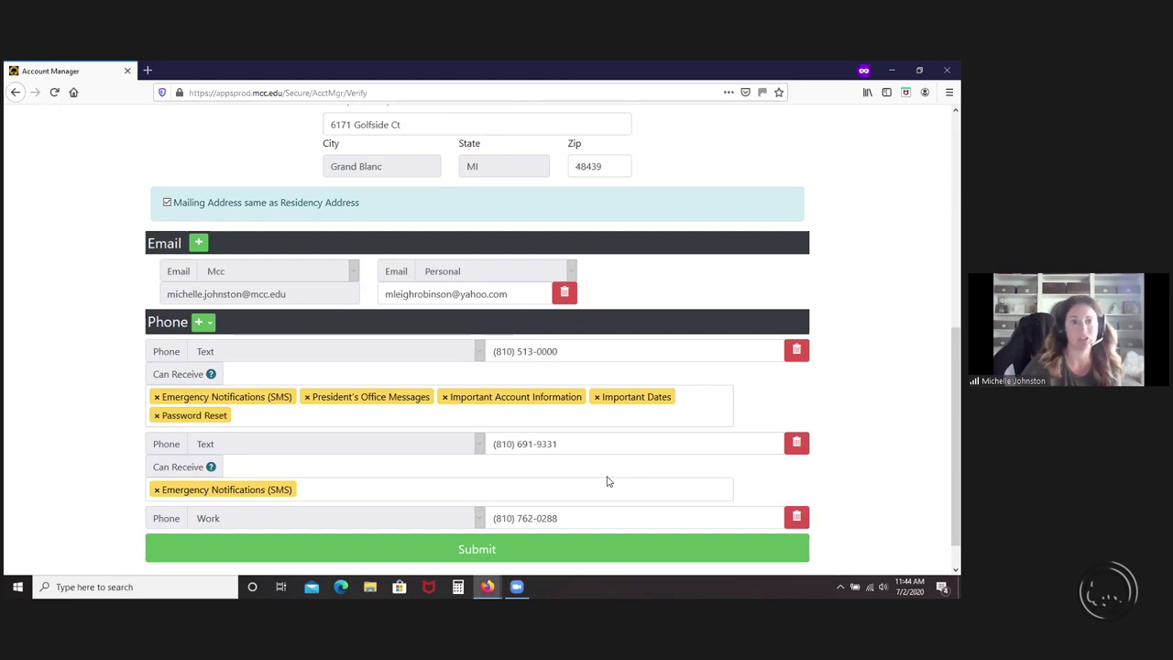
{"action": "scroll", "coordinate": [607, 481], "scroll_direction": "up", "scroll_amount": 5}
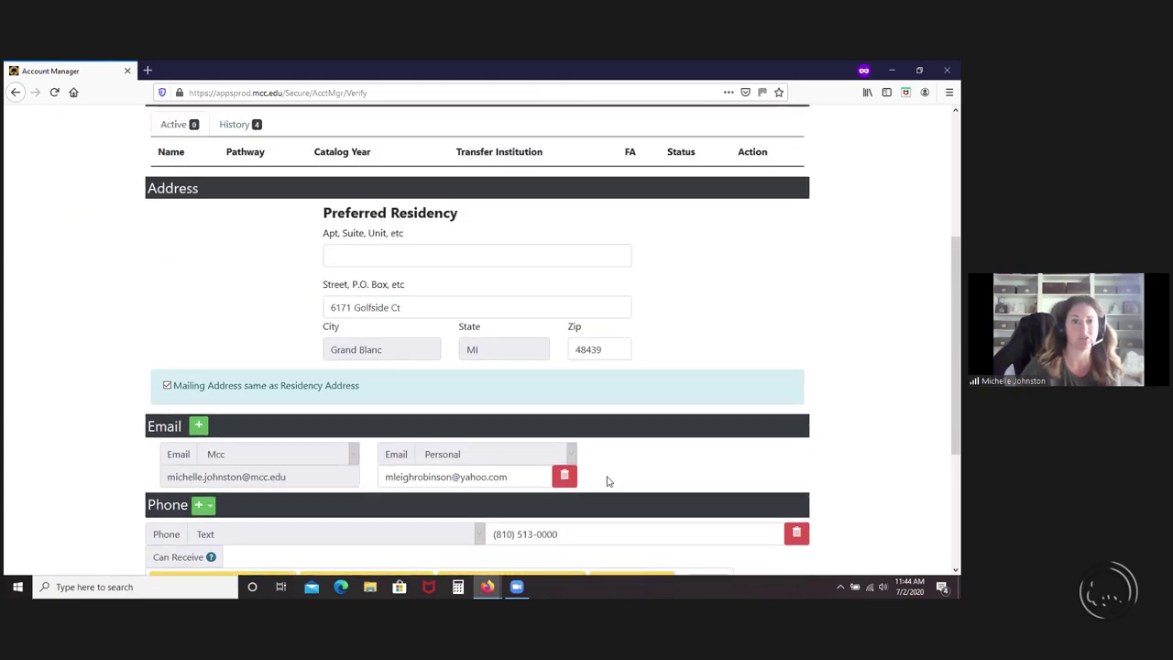
{"action": "left_click", "coordinate": [17, 96]}
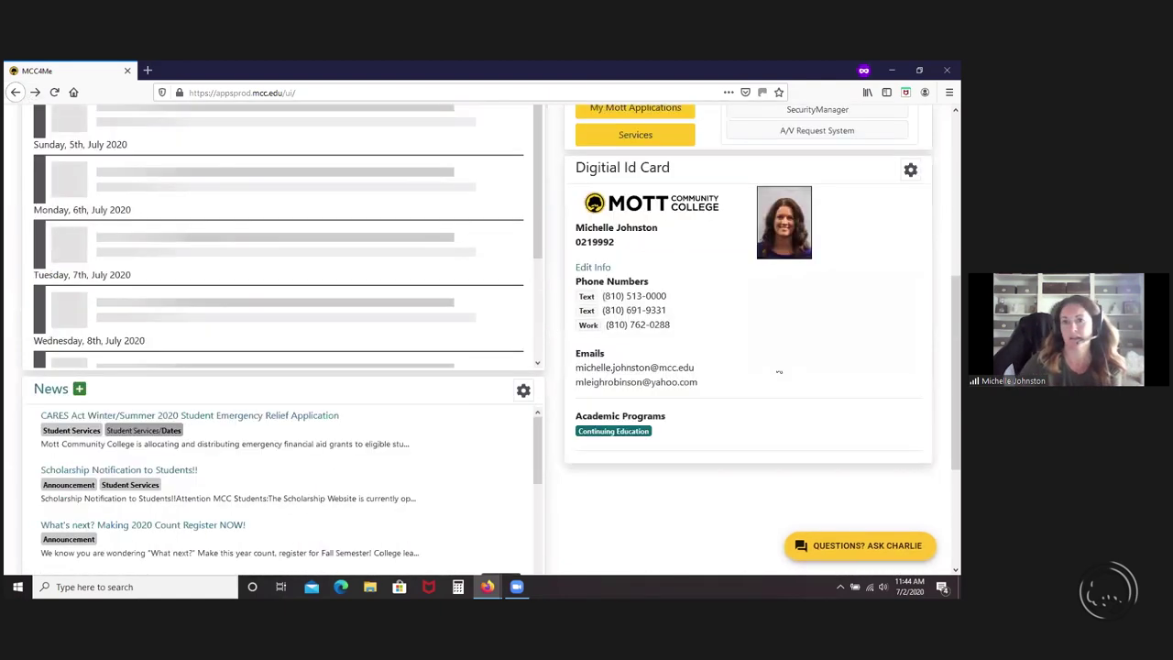
- Enter the student's username in the account menu's Impersonation field to view the portal as them
{"action": "scroll", "coordinate": [778, 367], "scroll_direction": "up", "scroll_amount": 3}
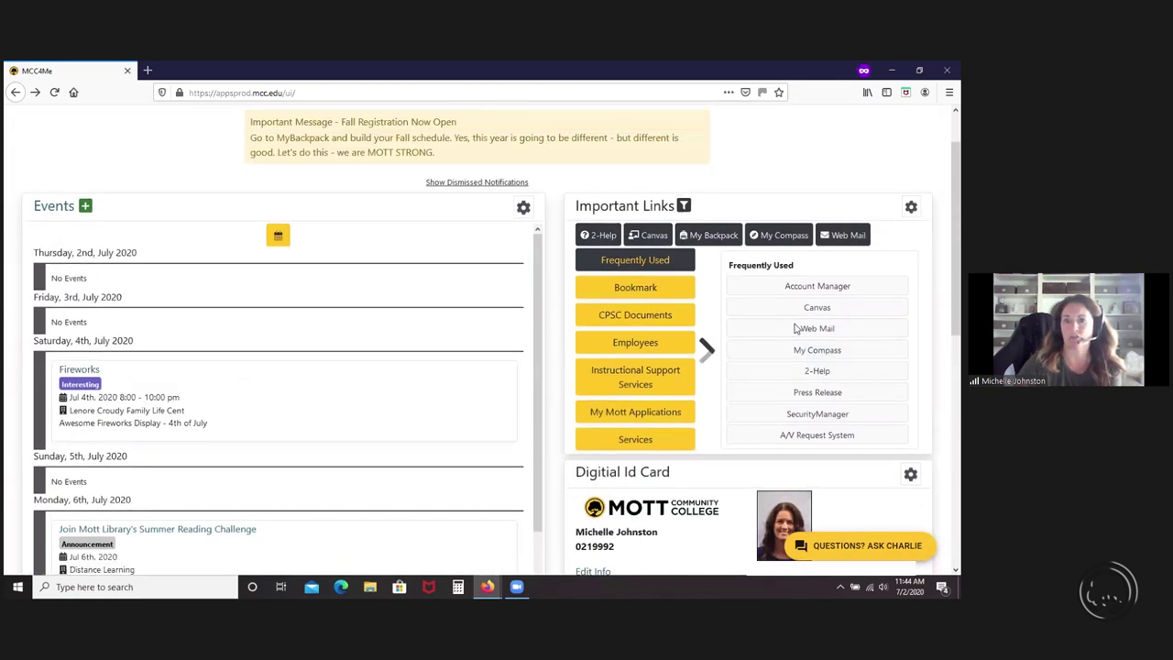
{"action": "scroll", "coordinate": [903, 162], "scroll_direction": "up", "scroll_amount": 2}
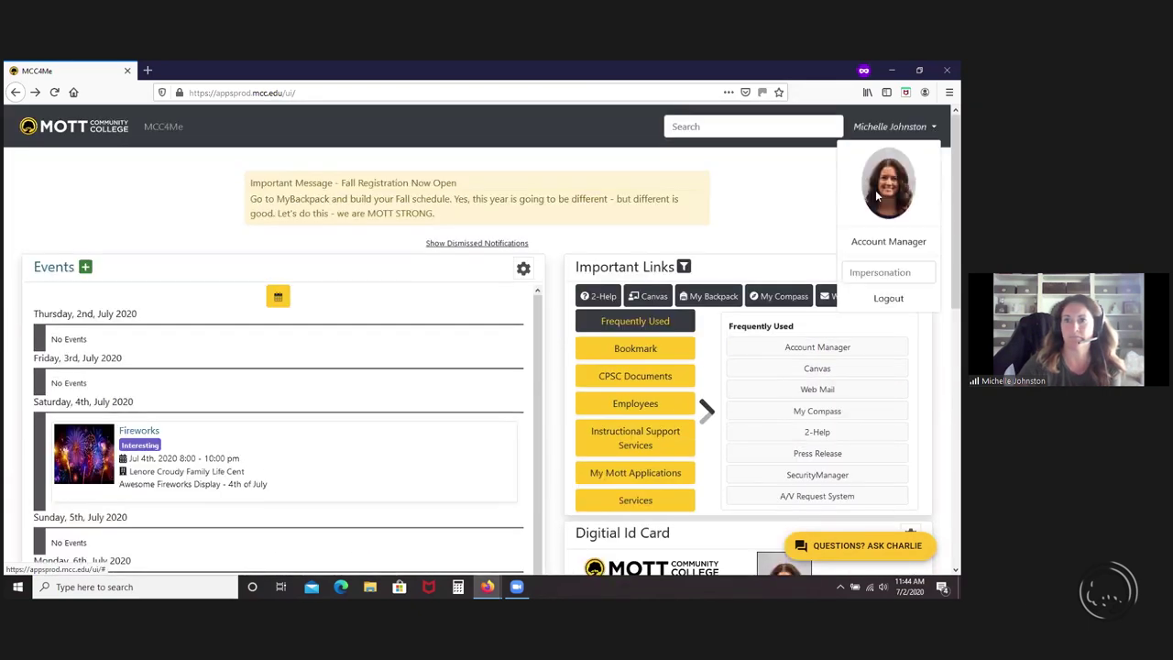
{"action": "left_click", "coordinate": [884, 126]}
{"action": "left_click", "coordinate": [863, 268]}
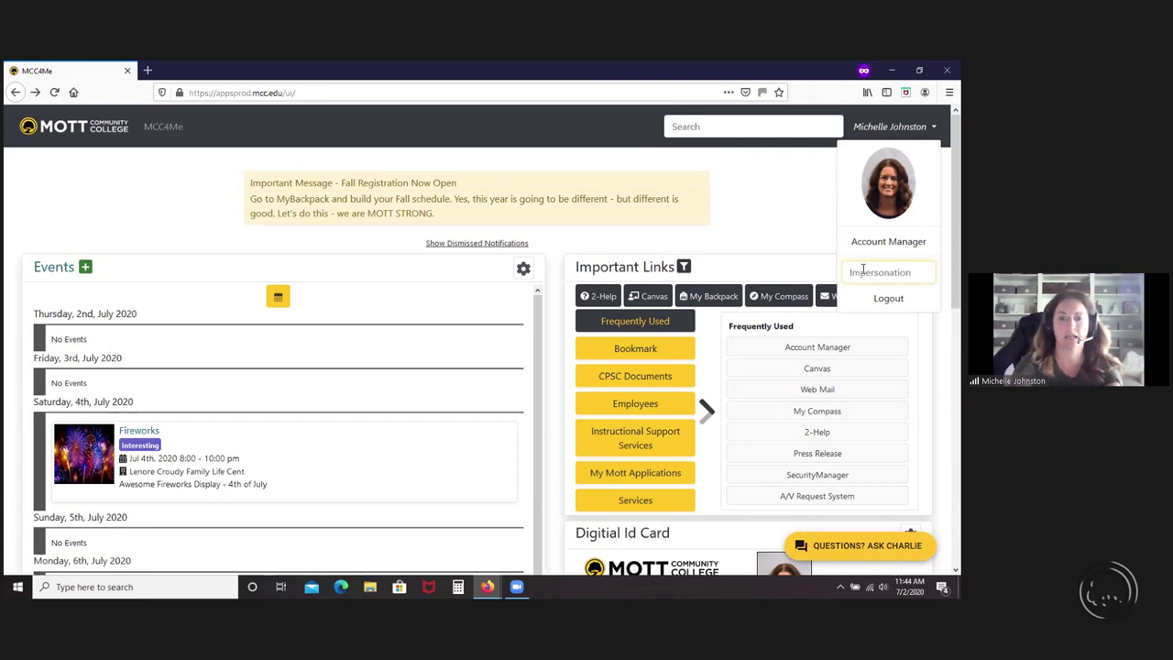
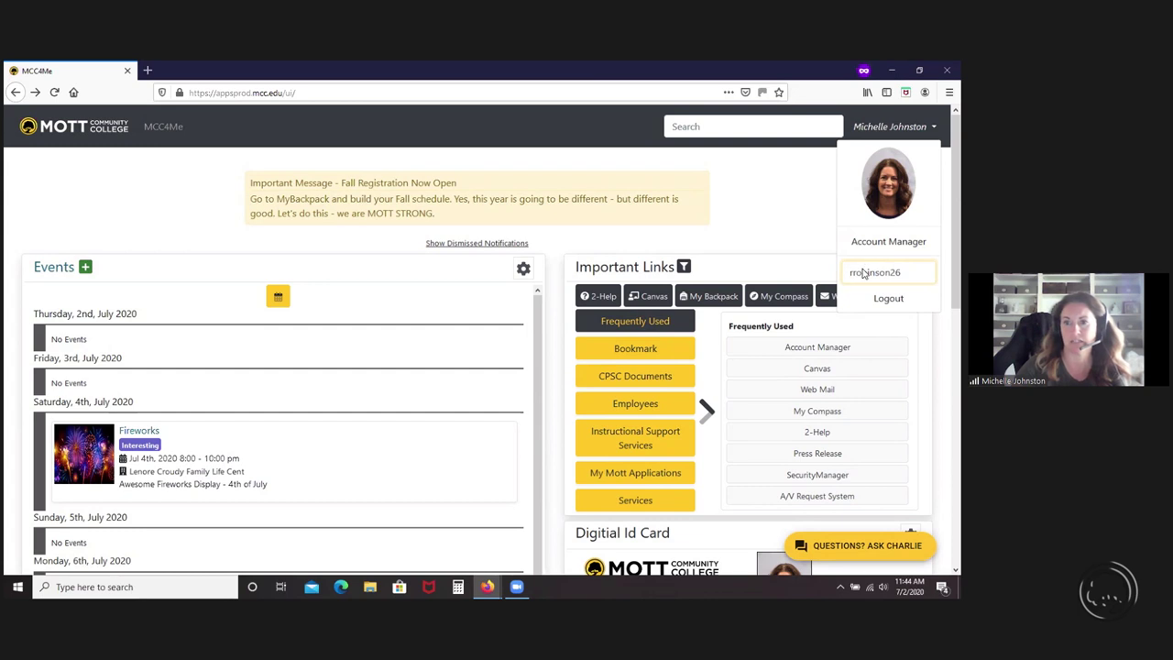
{"action": "key", "text": "Return"}
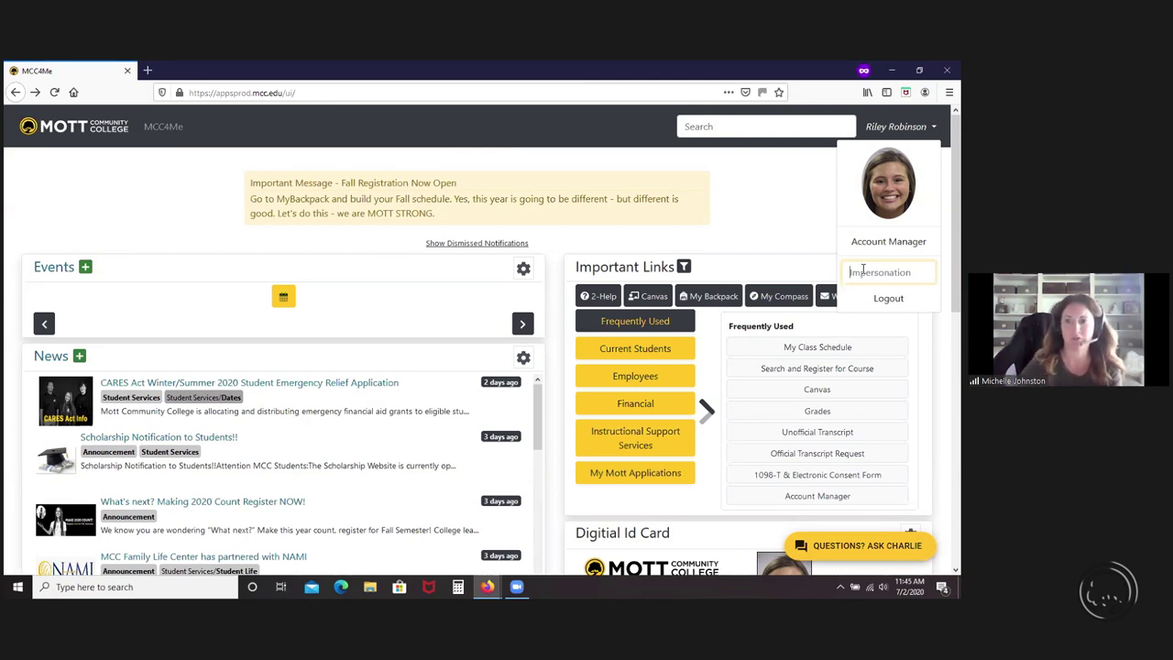
{"action": "left_click", "coordinate": [768, 230]}
- Scroll down to the student's Digital Id Card and the Class List of three Summer 2020 courses
{"action": "scroll", "coordinate": [767, 230], "scroll_direction": "down", "scroll_amount": 2}
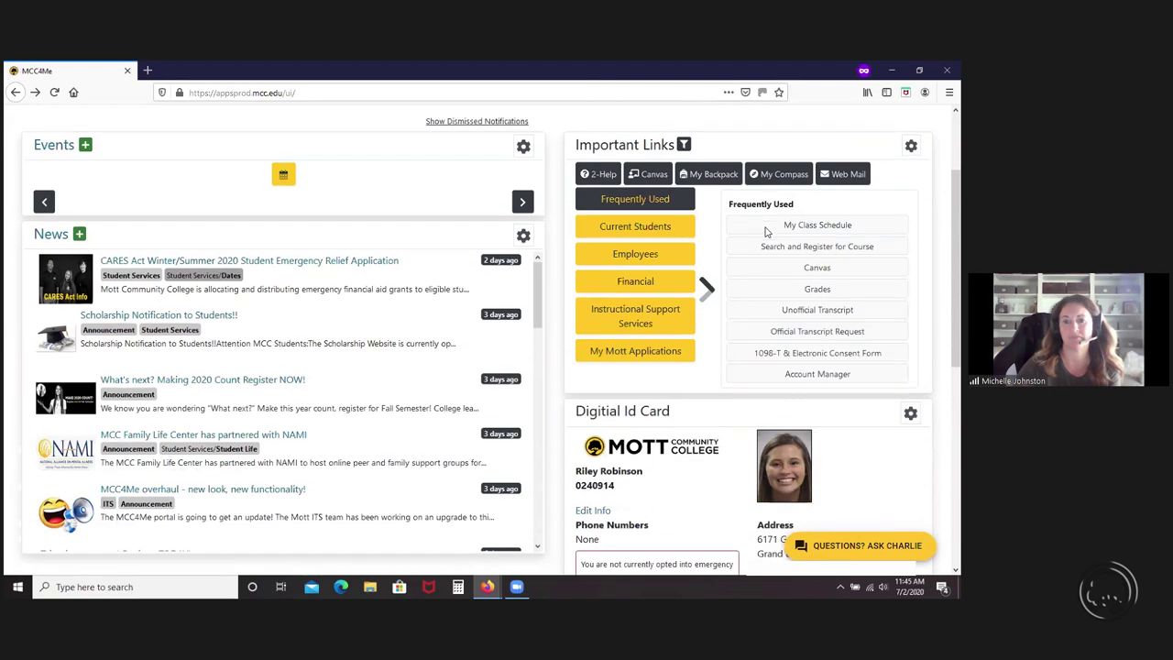
{"action": "scroll", "coordinate": [767, 231], "scroll_direction": "down", "scroll_amount": 2}
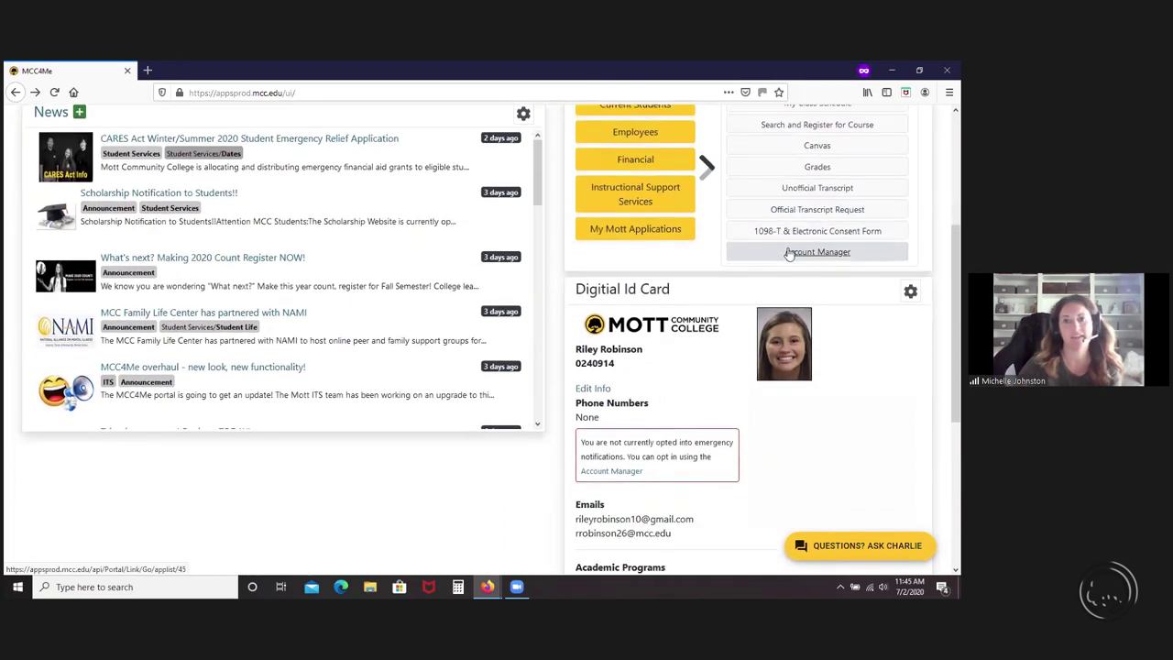
{"action": "scroll", "coordinate": [849, 298], "scroll_direction": "down", "scroll_amount": 1}
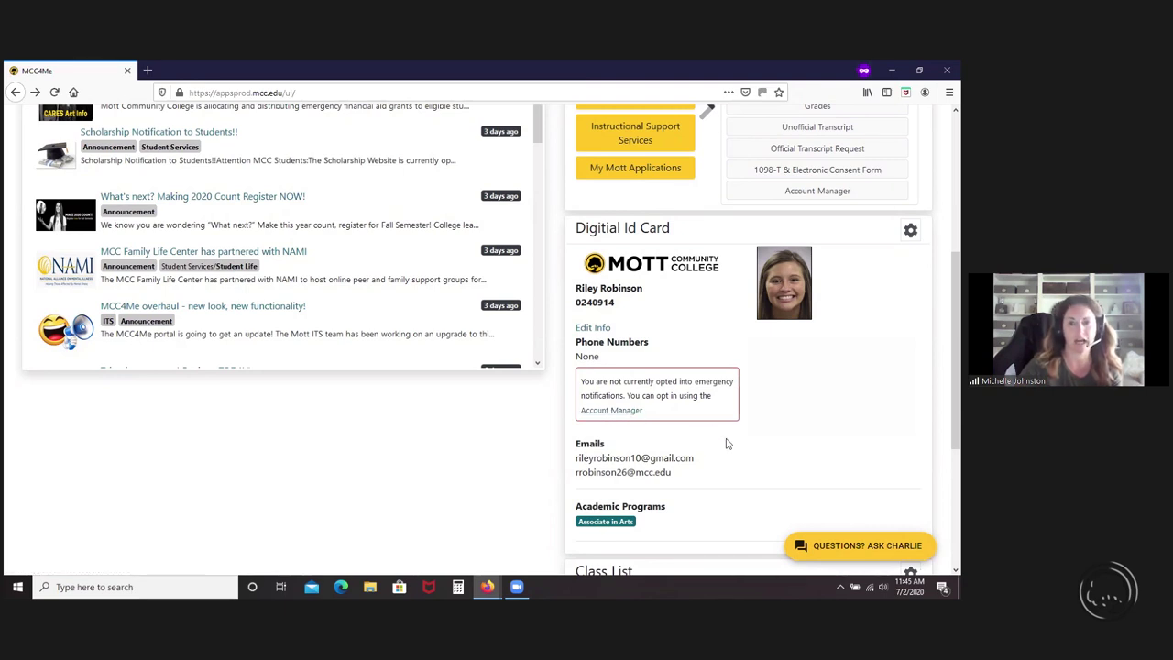
{"action": "scroll", "coordinate": [727, 443], "scroll_direction": "down", "scroll_amount": 4}
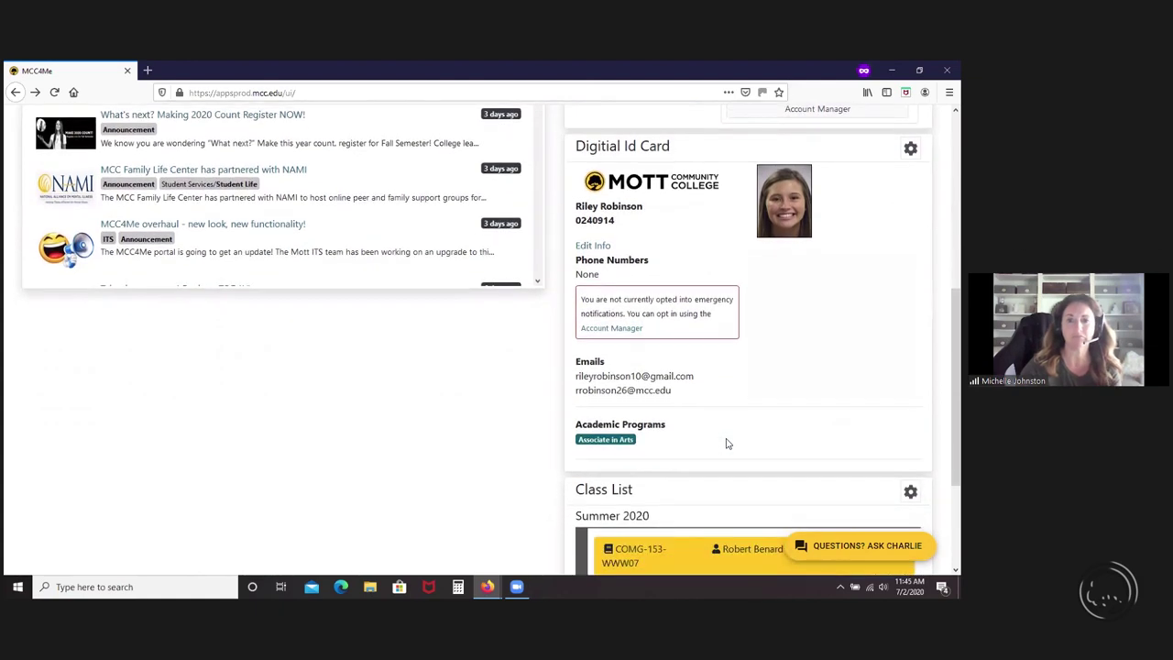
{"action": "scroll", "coordinate": [726, 443], "scroll_direction": "down", "scroll_amount": 1}
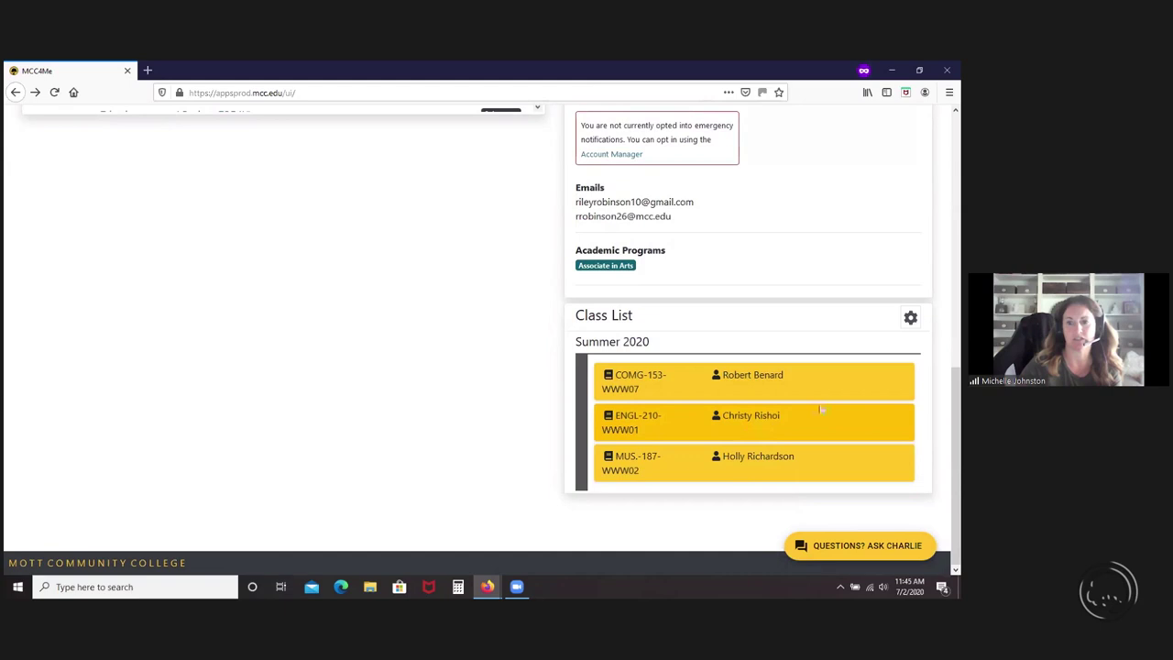
{"action": "left_click", "coordinate": [723, 384]}
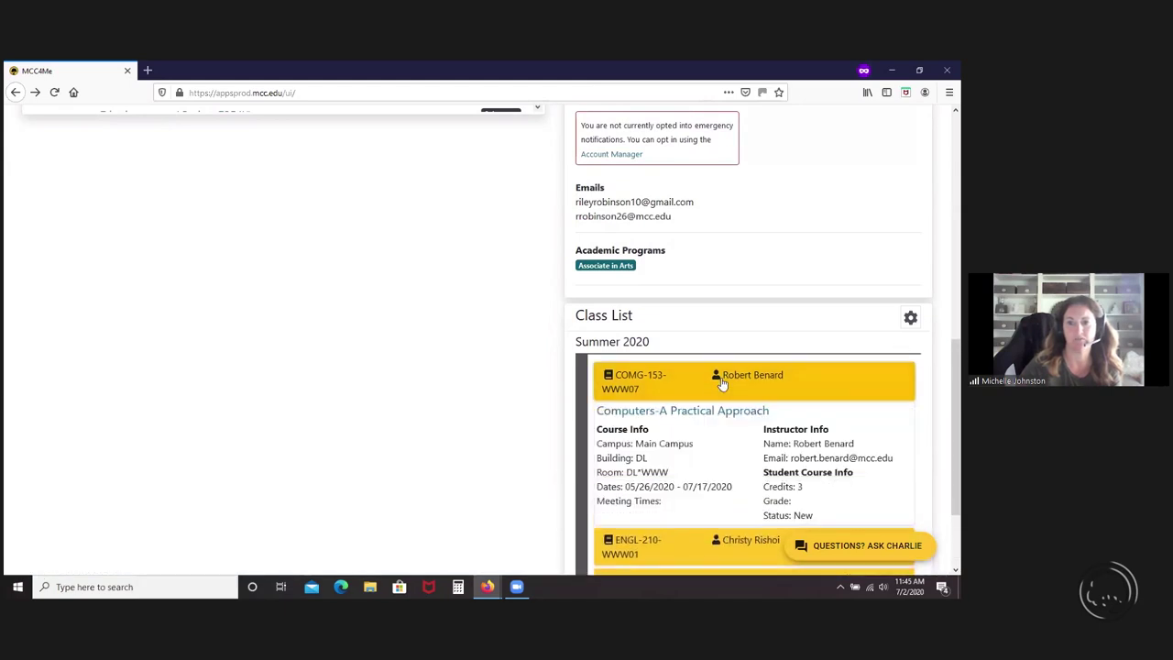
{"action": "scroll", "coordinate": [723, 383], "scroll_direction": "down", "scroll_amount": 1}
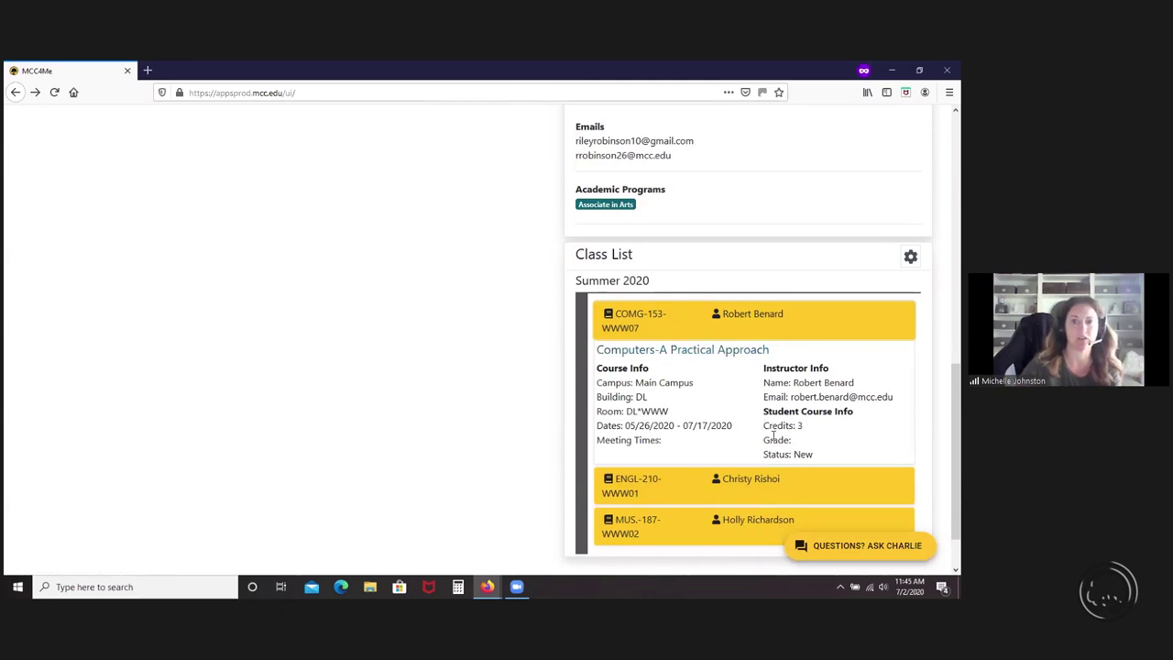
{"action": "left_click", "coordinate": [777, 328]}
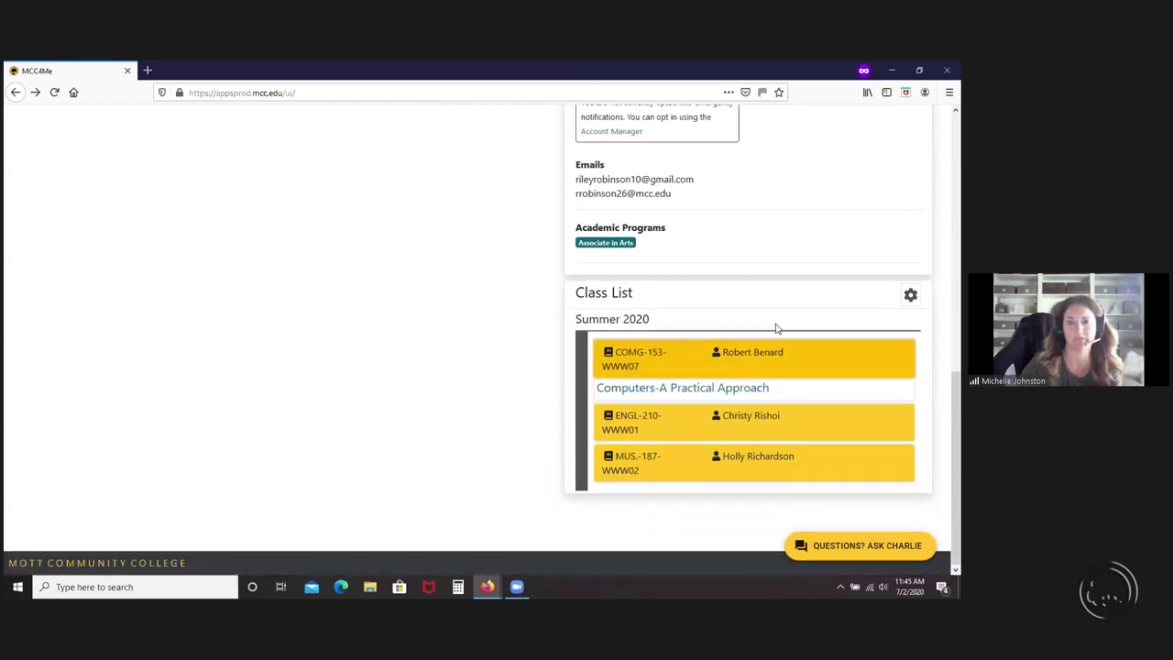
{"action": "left_click", "coordinate": [912, 317]}
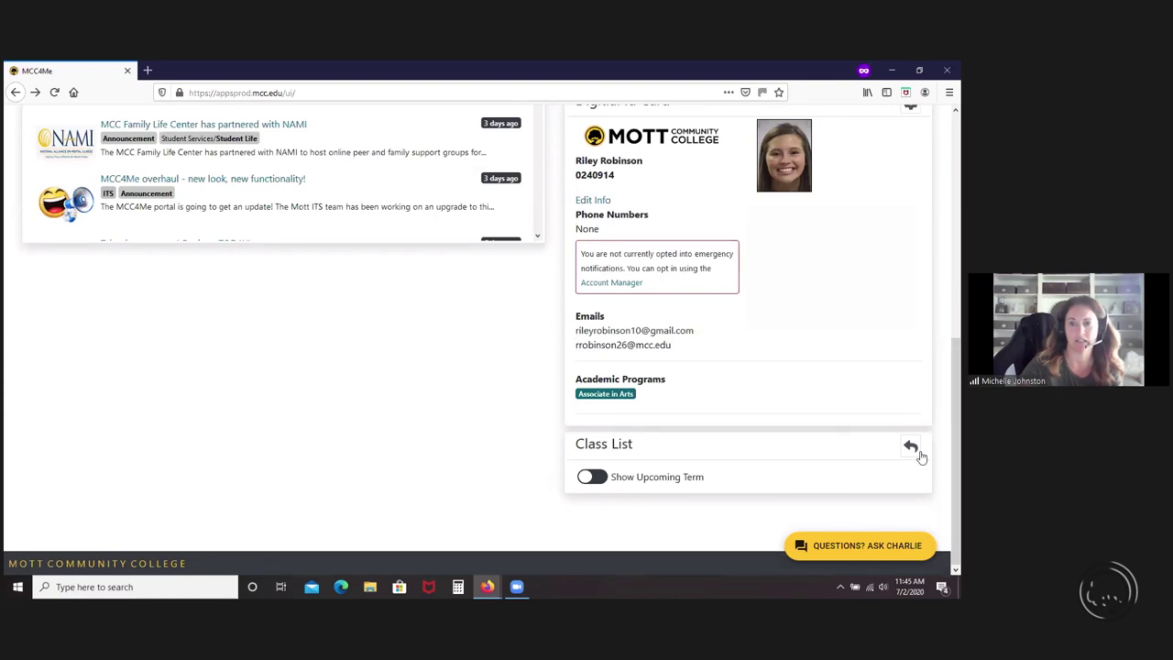
- Turn on Show Upcoming Term so the Class List adds the Fall 2020 courses
{"action": "left_click", "coordinate": [589, 476]}
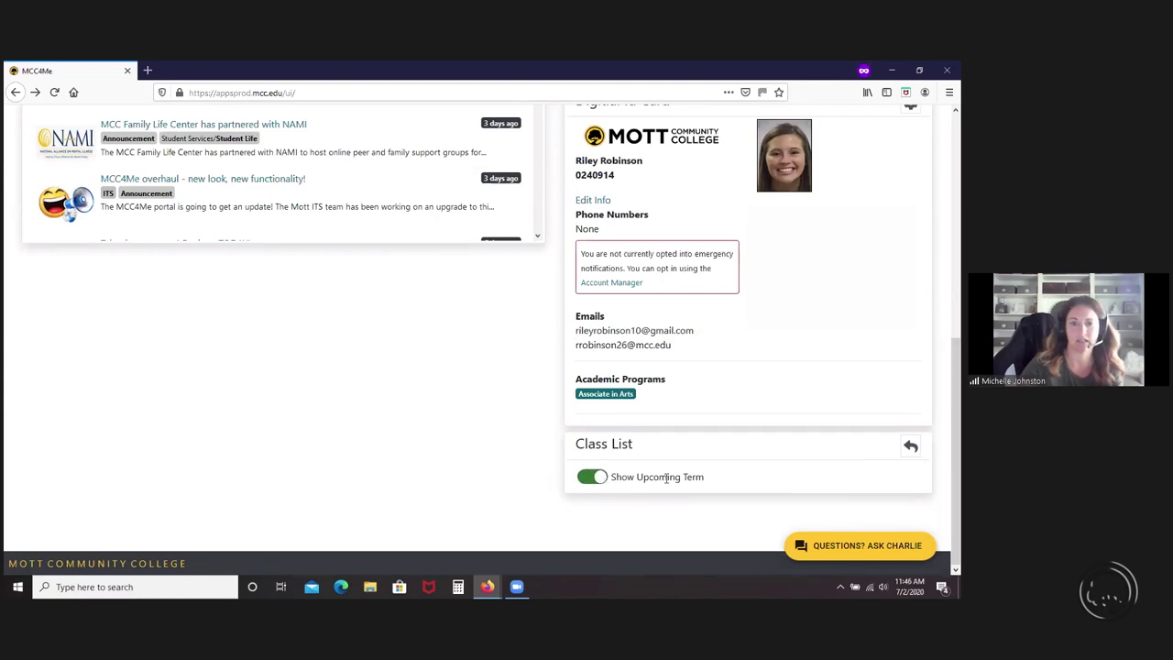
{"action": "left_click", "coordinate": [913, 445]}
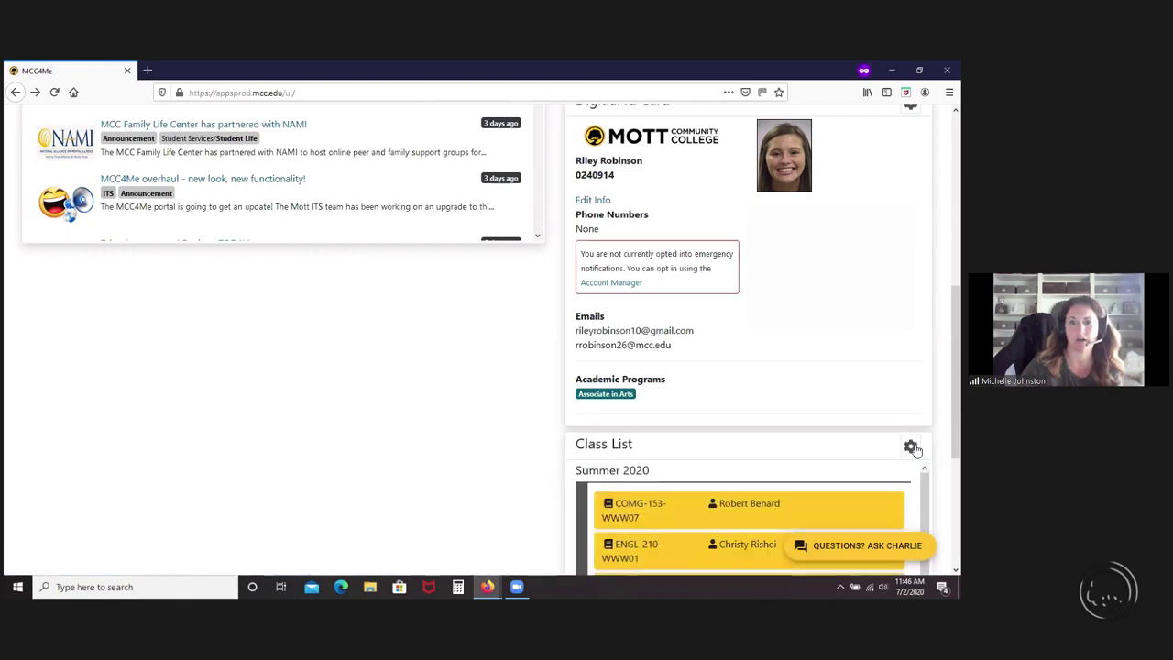
{"action": "scroll", "coordinate": [838, 451], "scroll_direction": "down", "scroll_amount": 5}
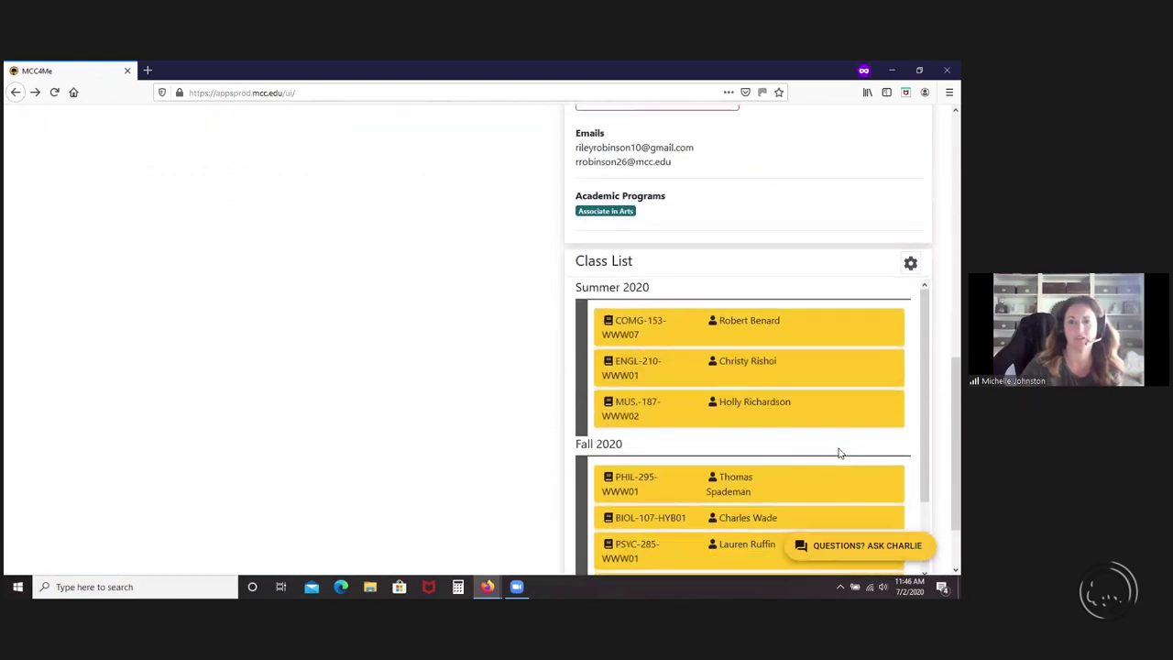
{"action": "scroll", "coordinate": [848, 442], "scroll_direction": "down", "scroll_amount": 2}
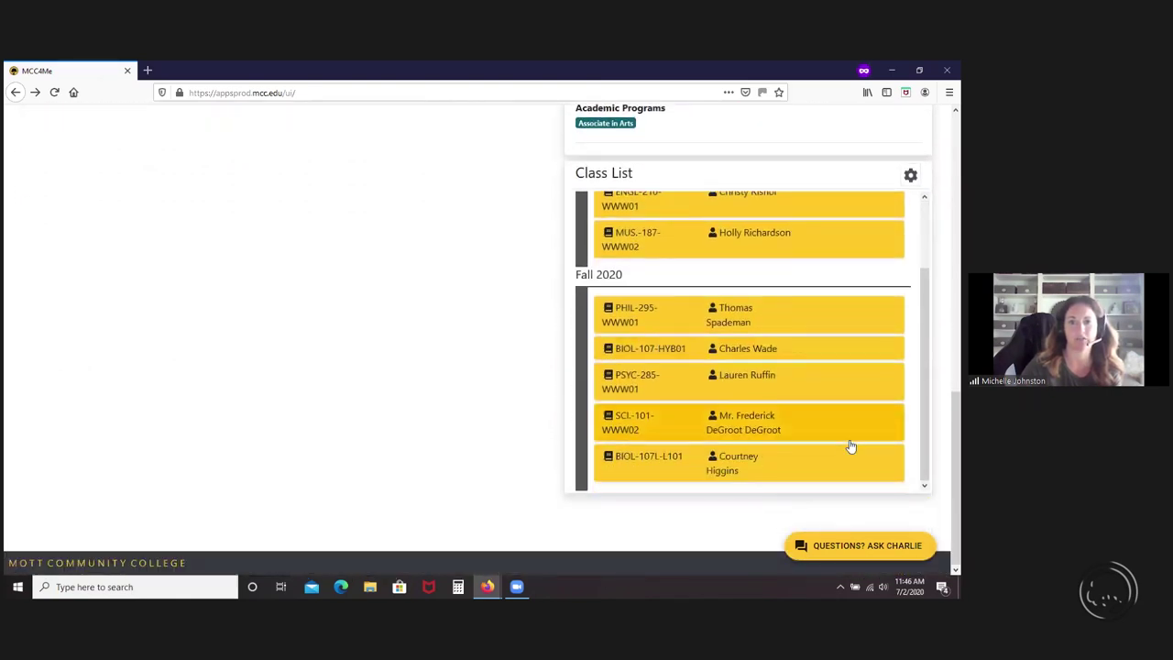
- Expand and collapse the details of the BIOL-107L-L101 lab and PHIL-295 Ethics courses
{"action": "left_click", "coordinate": [791, 466]}
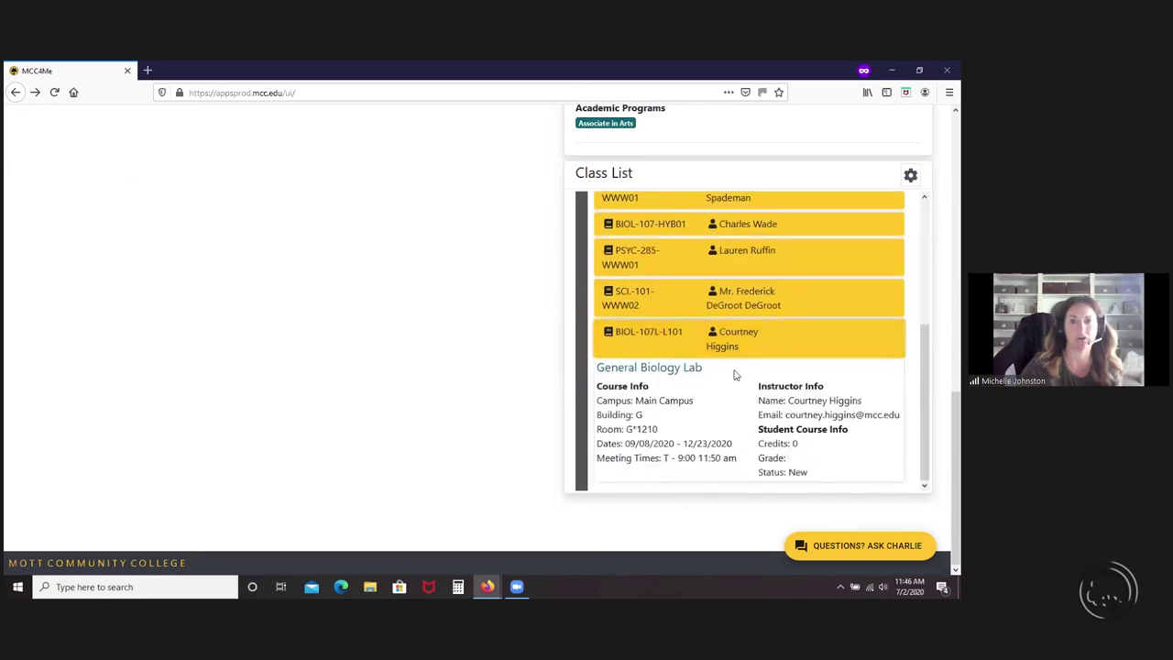
{"action": "left_click", "coordinate": [753, 346]}
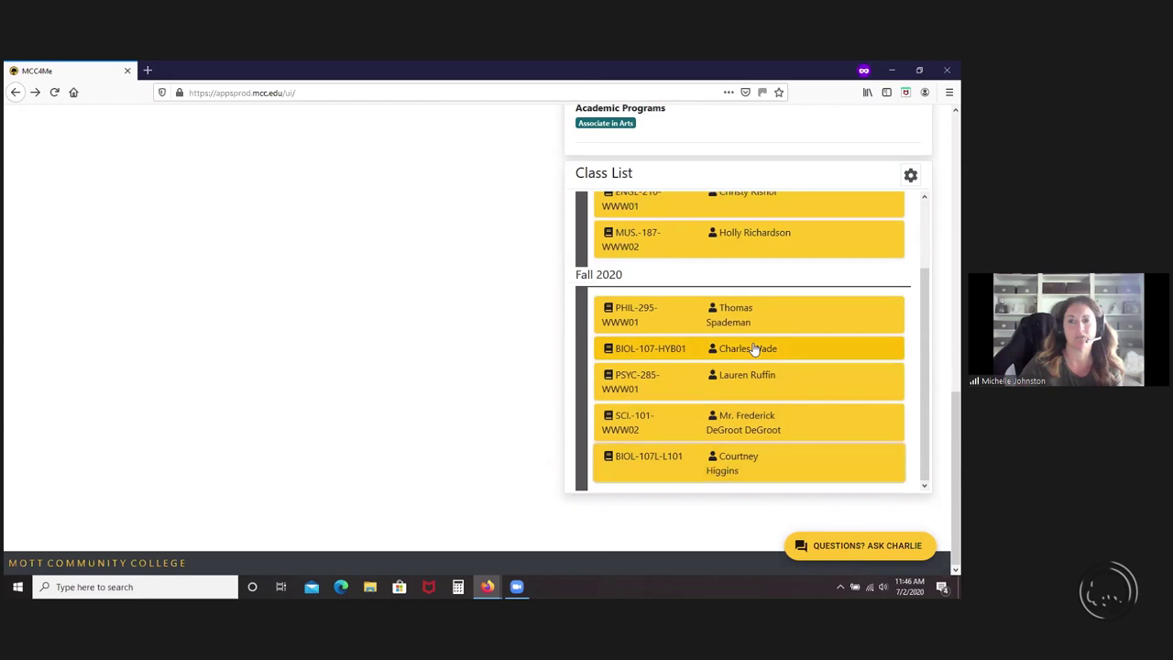
{"action": "scroll", "coordinate": [753, 348], "scroll_direction": "up", "scroll_amount": 2}
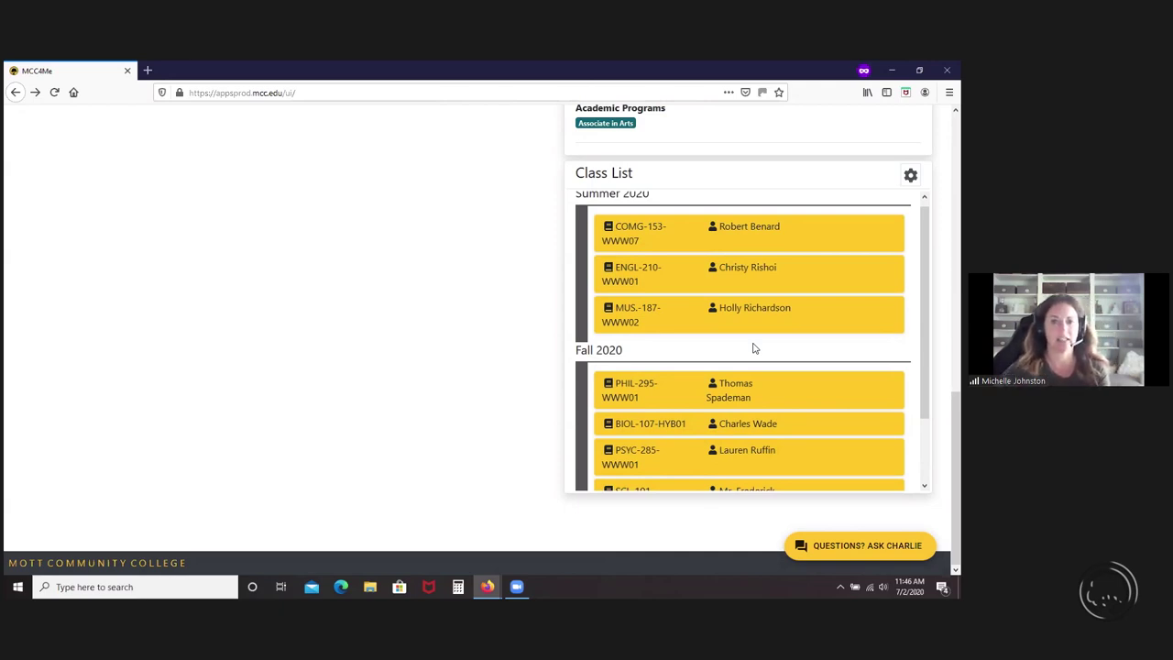
{"action": "left_click", "coordinate": [752, 392]}
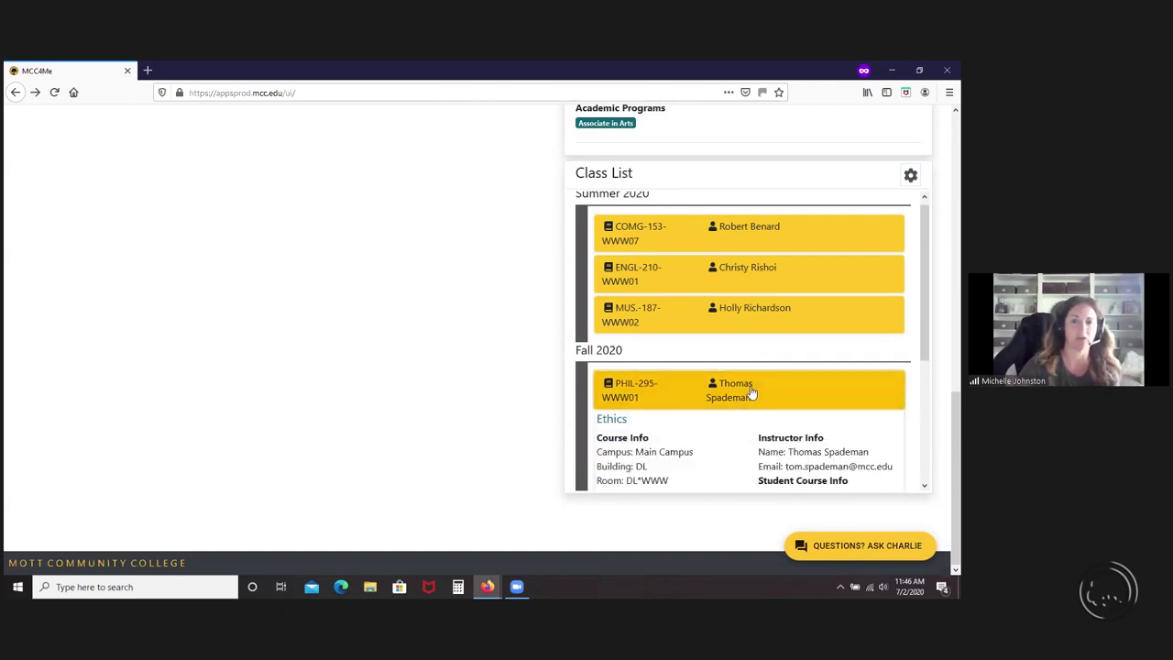
{"action": "scroll", "coordinate": [734, 419], "scroll_direction": "down", "scroll_amount": 1}
{"action": "scroll", "coordinate": [735, 420], "scroll_direction": "down", "scroll_amount": 1}
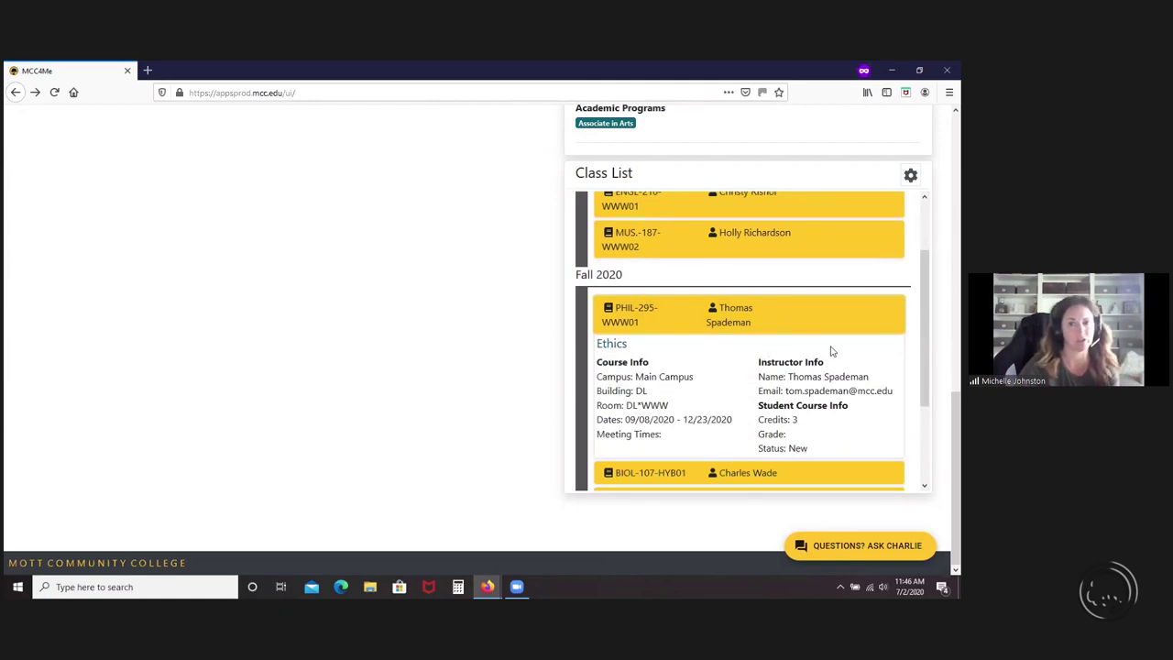
{"action": "left_click", "coordinate": [788, 324]}
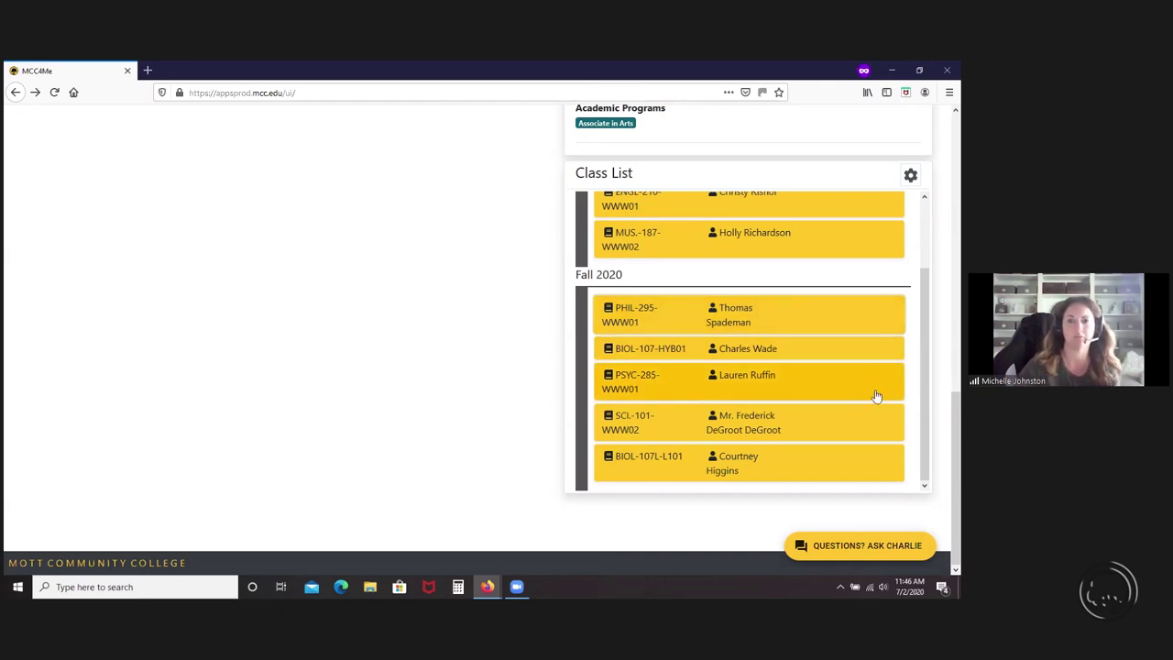
{"action": "scroll", "coordinate": [878, 396], "scroll_direction": "up", "scroll_amount": 3}
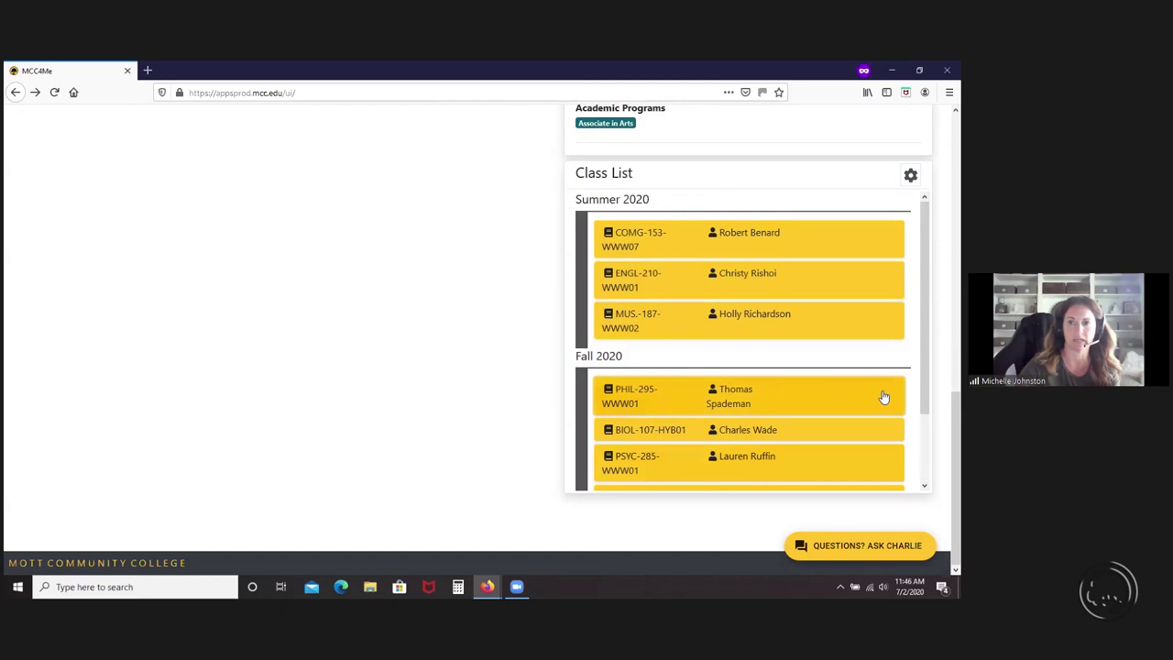
{"action": "scroll", "coordinate": [949, 438], "scroll_direction": "up", "scroll_amount": 2}
{"action": "scroll", "coordinate": [949, 438], "scroll_direction": "up", "scroll_amount": 4}
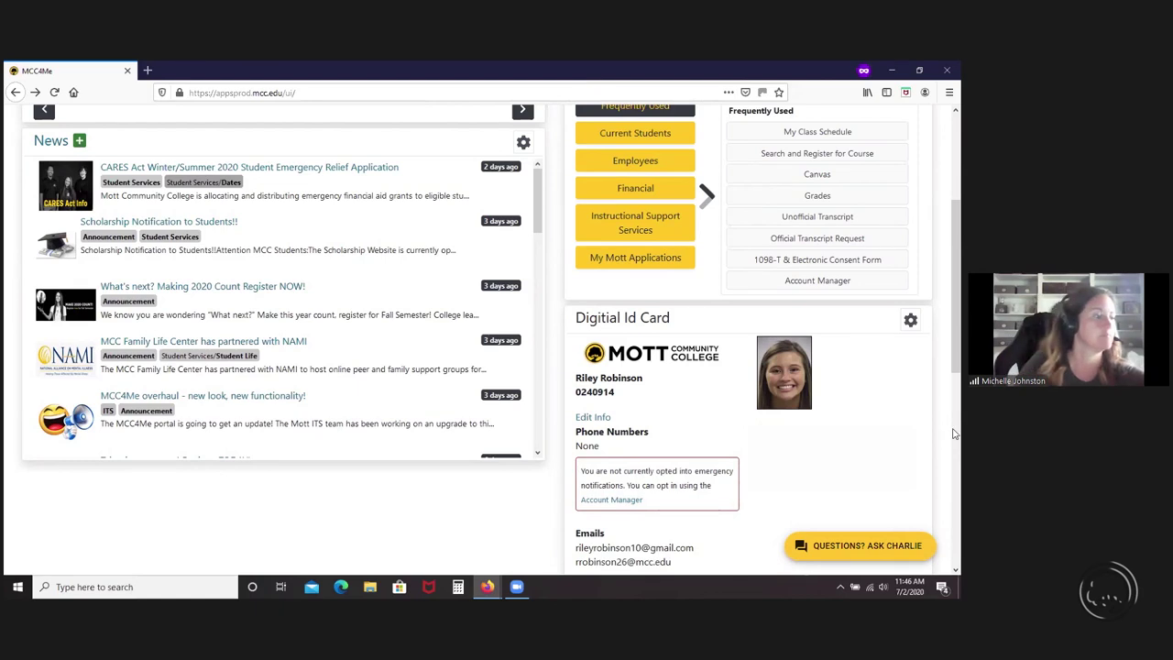
{"action": "scroll", "coordinate": [951, 403], "scroll_direction": "up", "scroll_amount": 3}
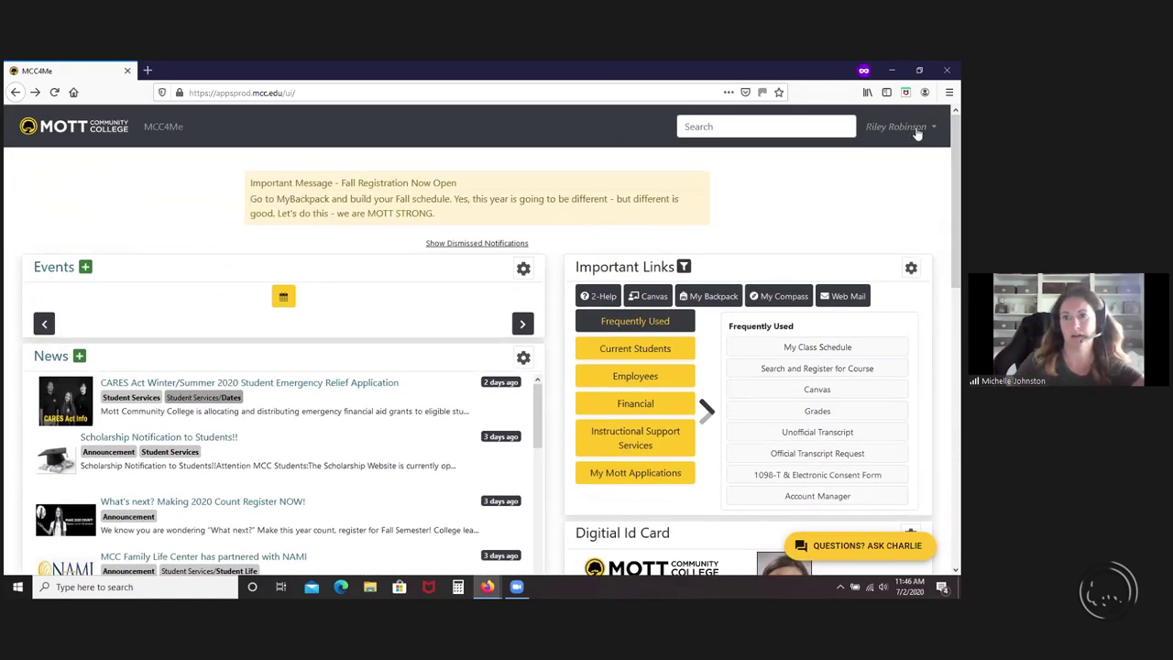
- Stop impersonating the student and return to your own portal view
{"action": "left_click", "coordinate": [923, 128]}
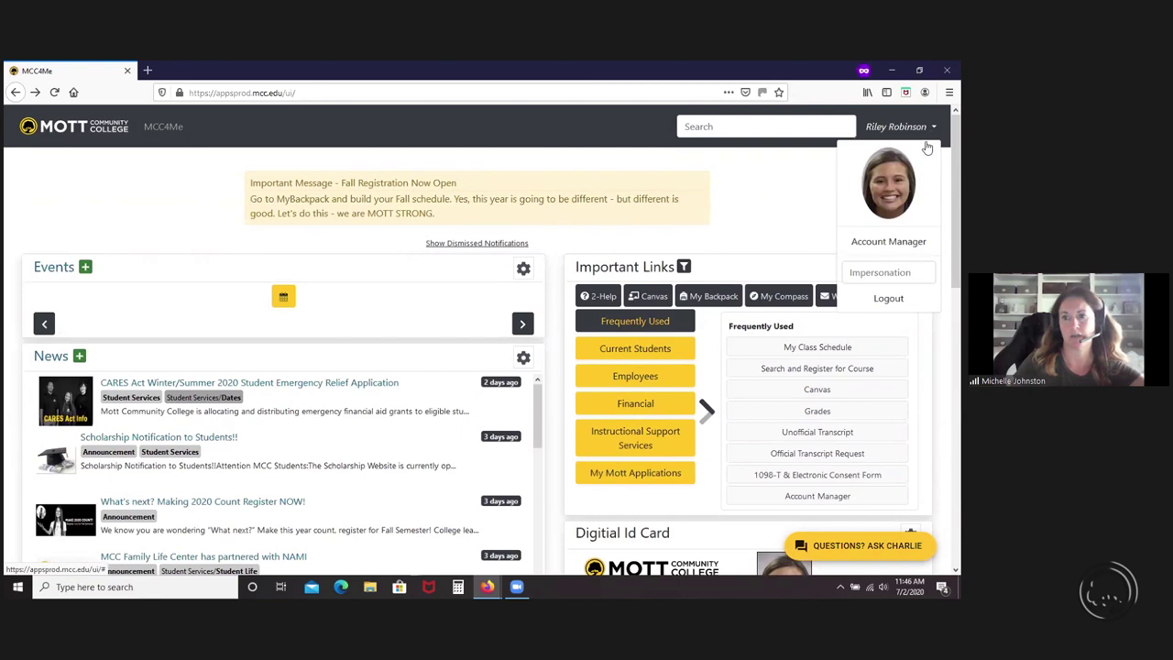
{"action": "left_click", "coordinate": [905, 272]}
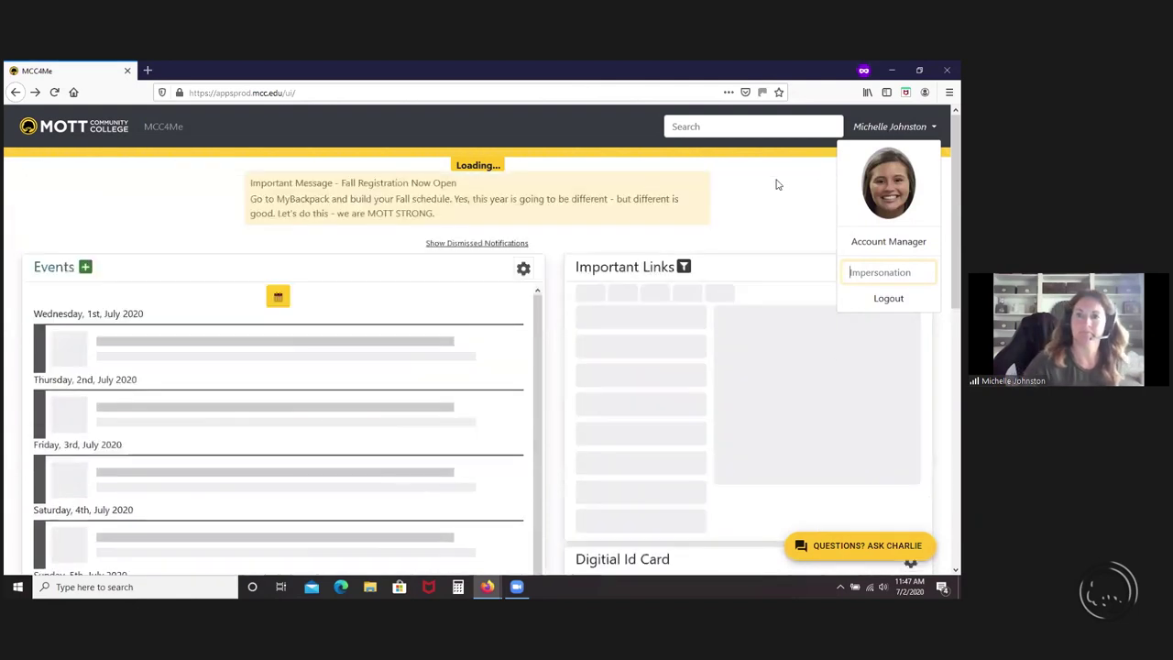
{"action": "left_click", "coordinate": [777, 185]}
- Scroll the home page to the Events panel's Fireworks event and open its display settings
{"action": "scroll", "coordinate": [777, 184], "scroll_direction": "down", "scroll_amount": 2}
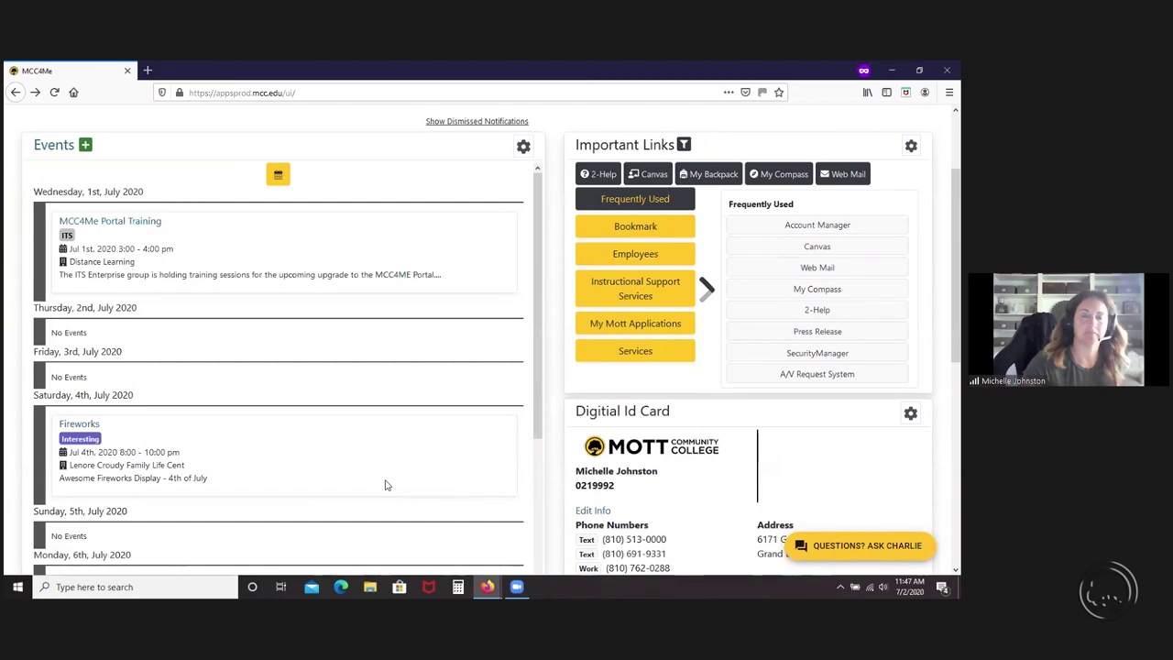
{"action": "scroll", "coordinate": [386, 485], "scroll_direction": "up", "scroll_amount": 1}
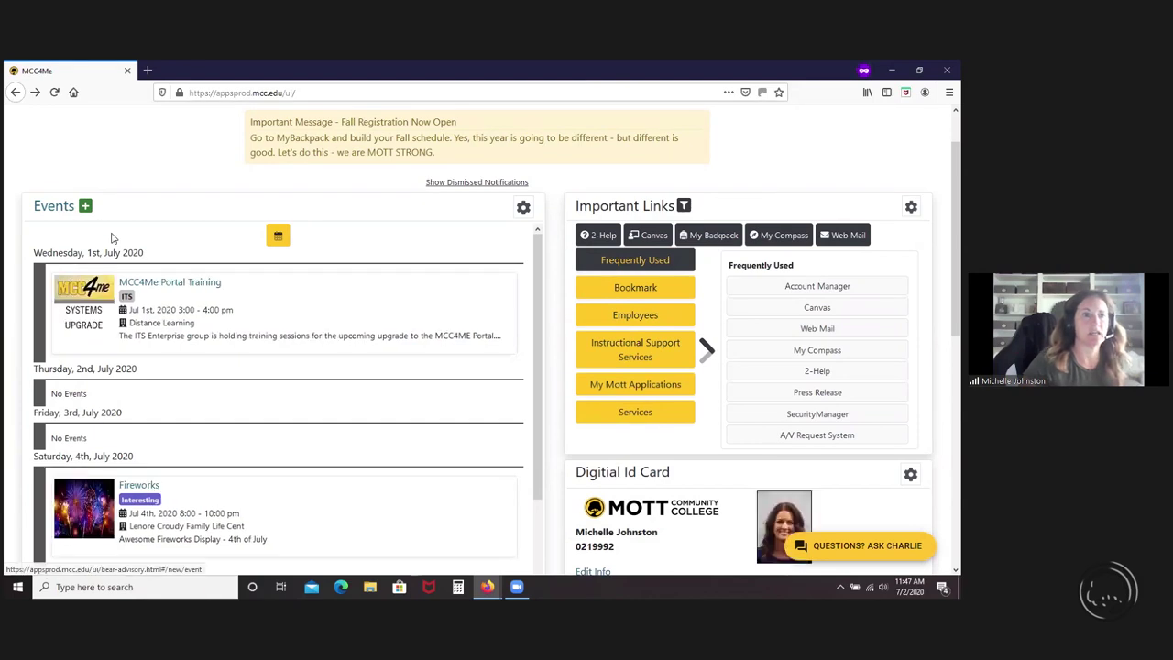
{"action": "scroll", "coordinate": [144, 324], "scroll_direction": "down", "scroll_amount": 10}
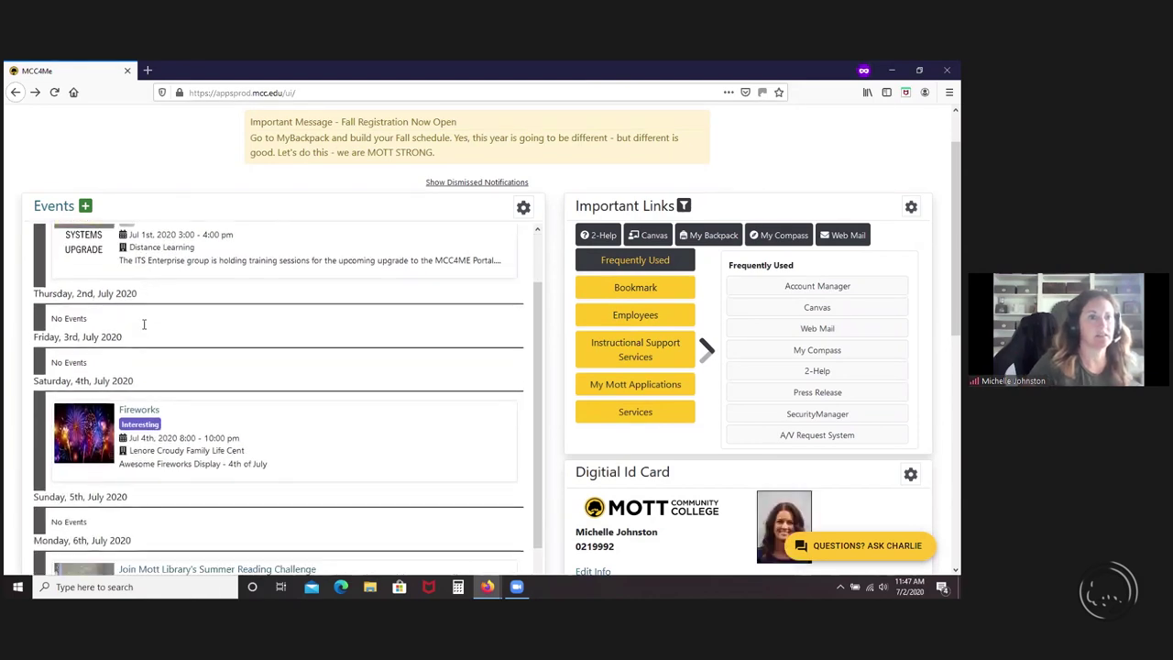
{"action": "scroll", "coordinate": [351, 488], "scroll_direction": "down", "scroll_amount": 5}
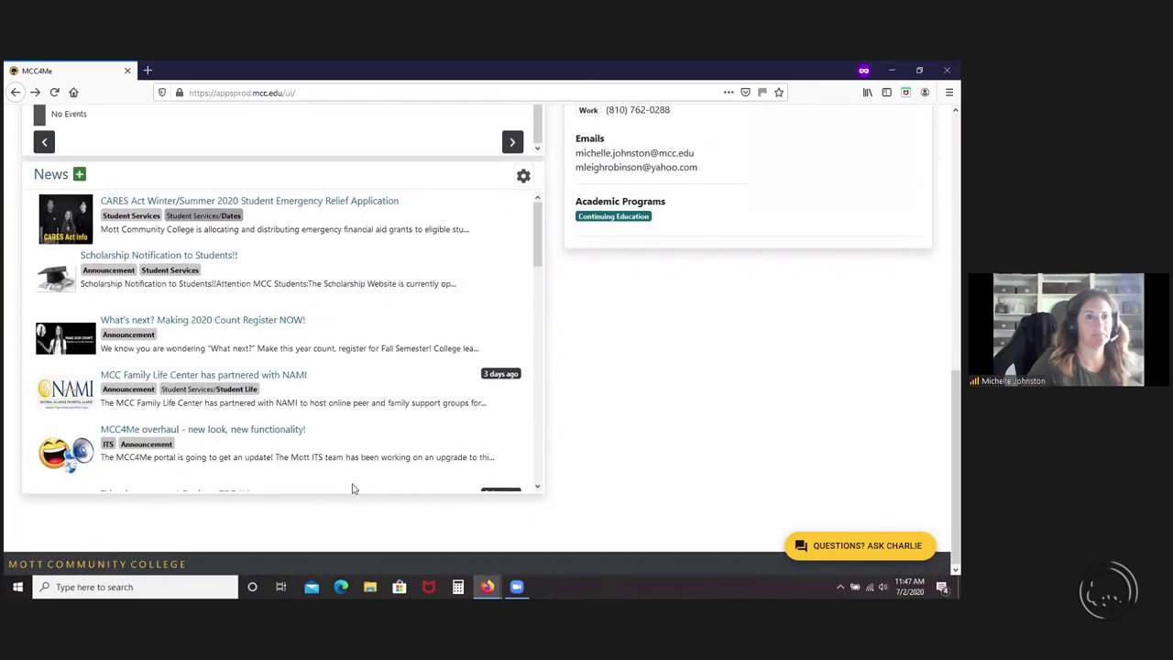
{"action": "scroll", "coordinate": [351, 489], "scroll_direction": "up", "scroll_amount": 4}
{"action": "scroll", "coordinate": [351, 489], "scroll_direction": "up", "scroll_amount": 4}
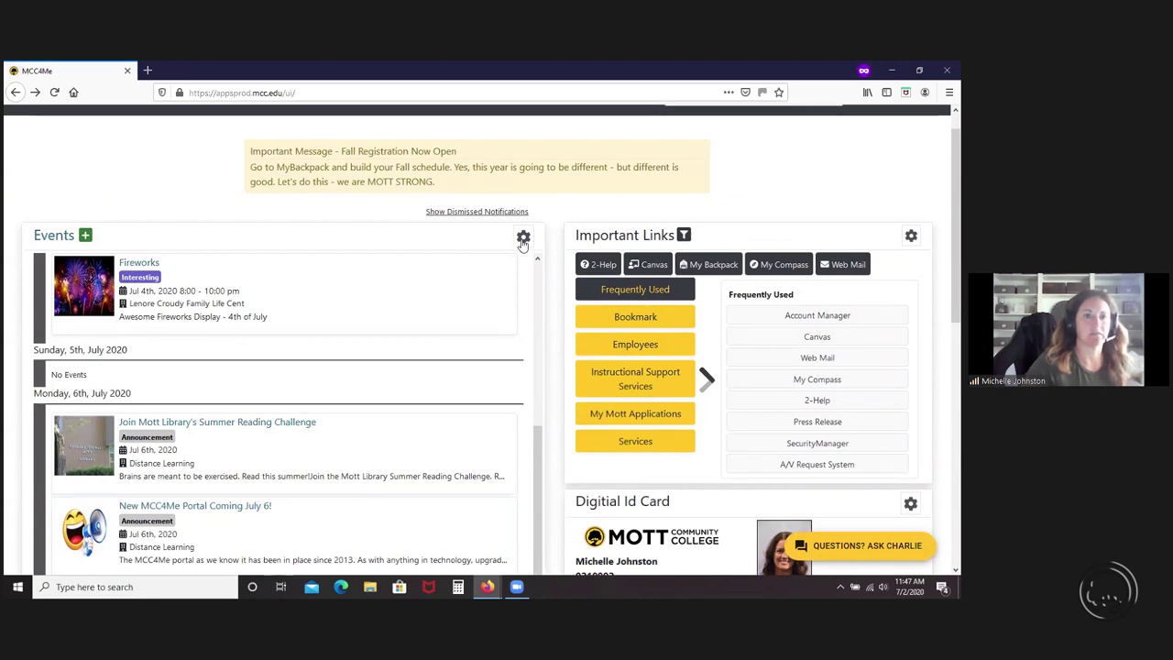
{"action": "left_click", "coordinate": [523, 238]}
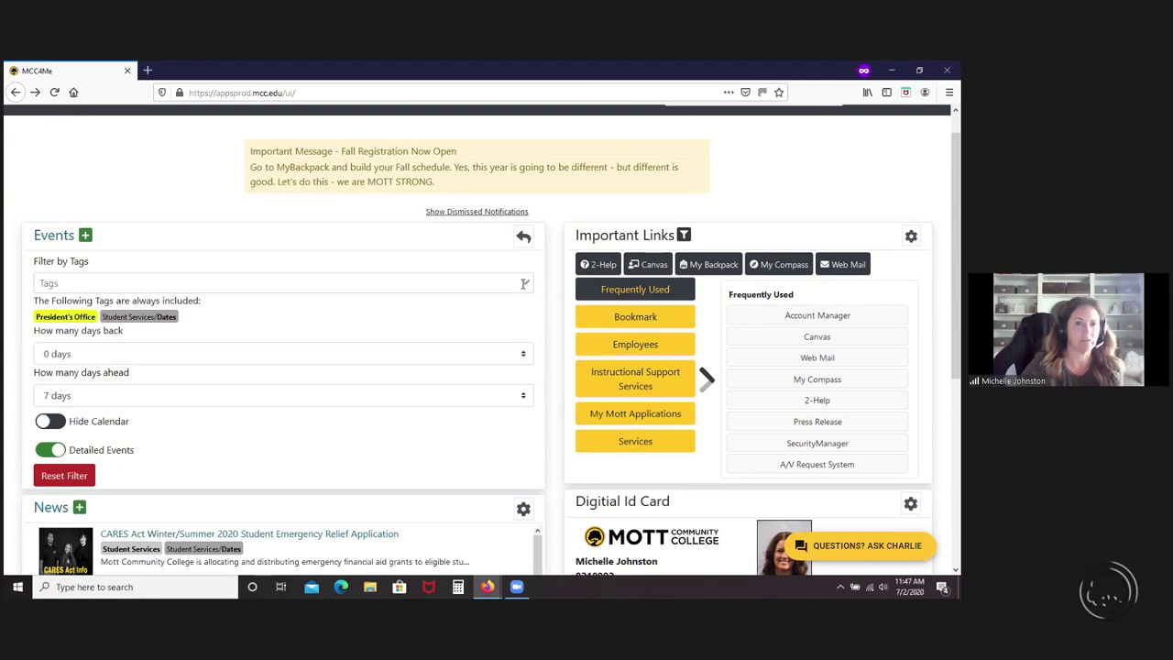
- Review the Events tag list without choosing a tag, then check the days-ahead choices
{"action": "left_click", "coordinate": [524, 284]}
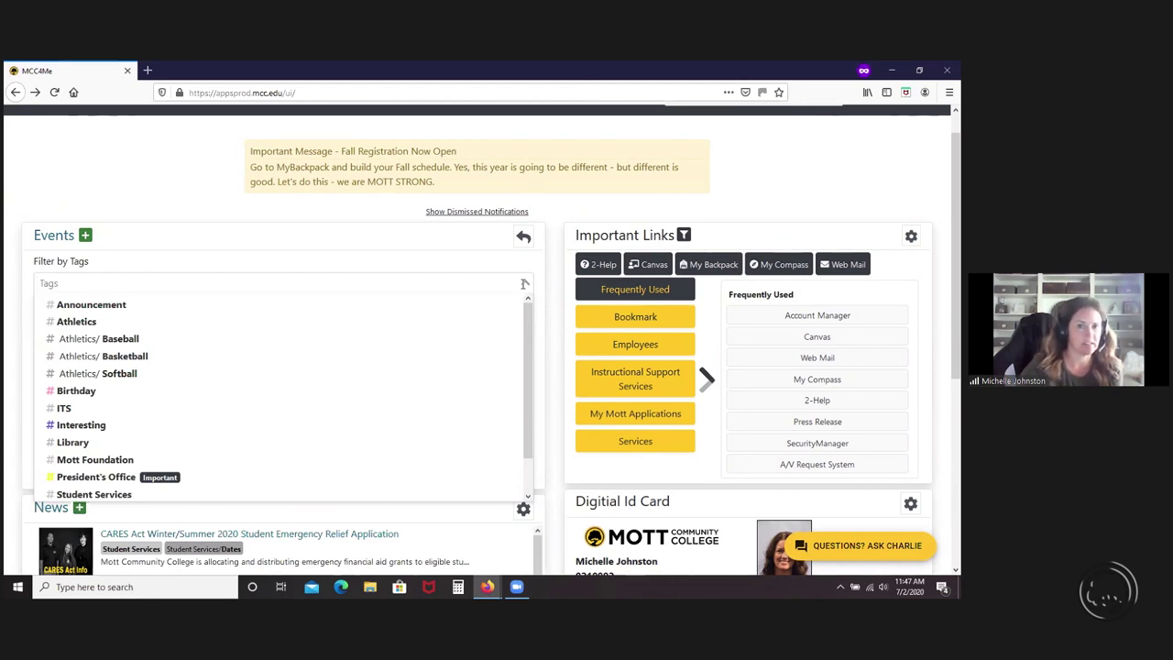
{"action": "key", "text": "Escape"}
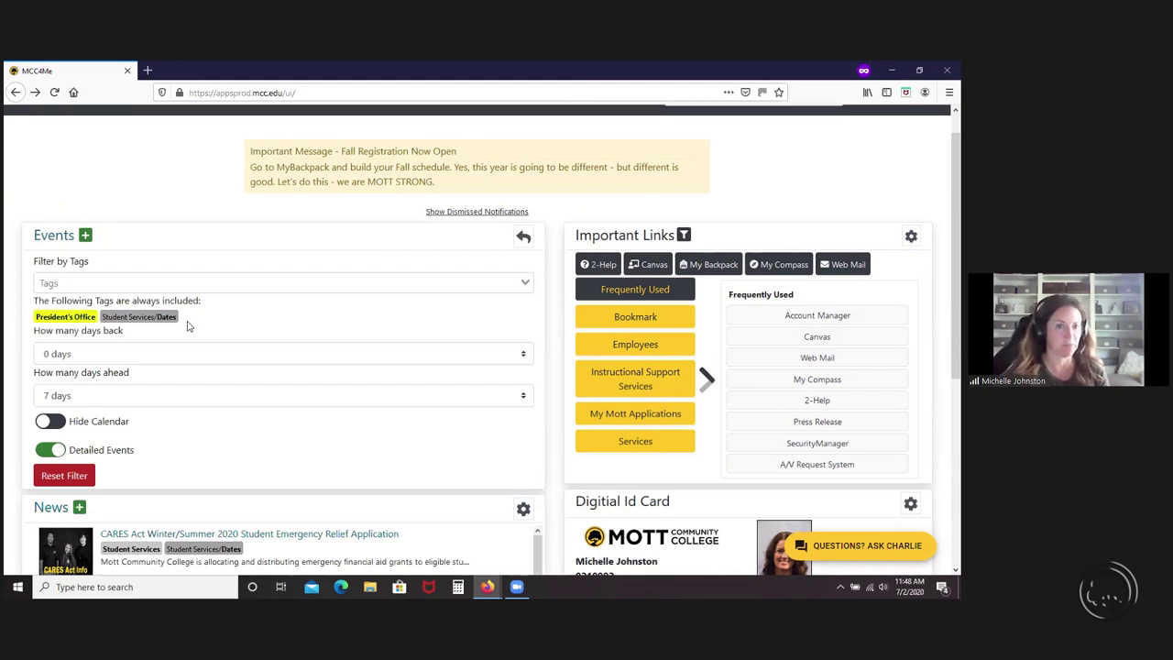
{"action": "left_click", "coordinate": [127, 403]}
- Keep the Events filter at 0 days back and 7 days ahead, and return to the events list
{"action": "left_click", "coordinate": [178, 422]}
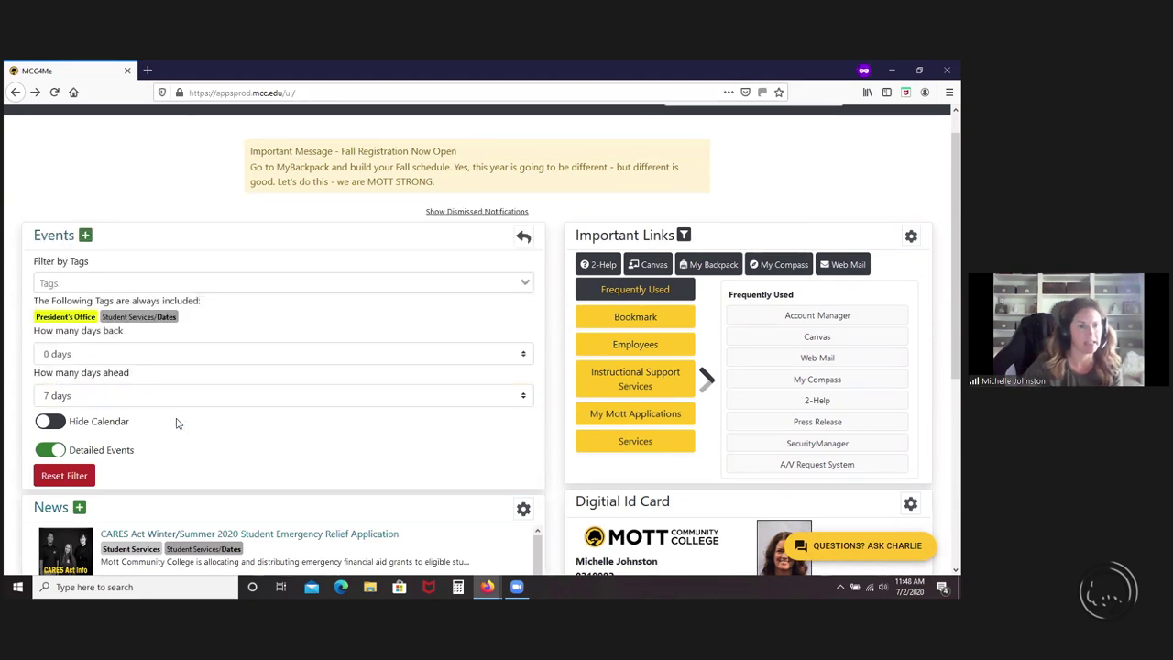
{"action": "left_click", "coordinate": [147, 363]}
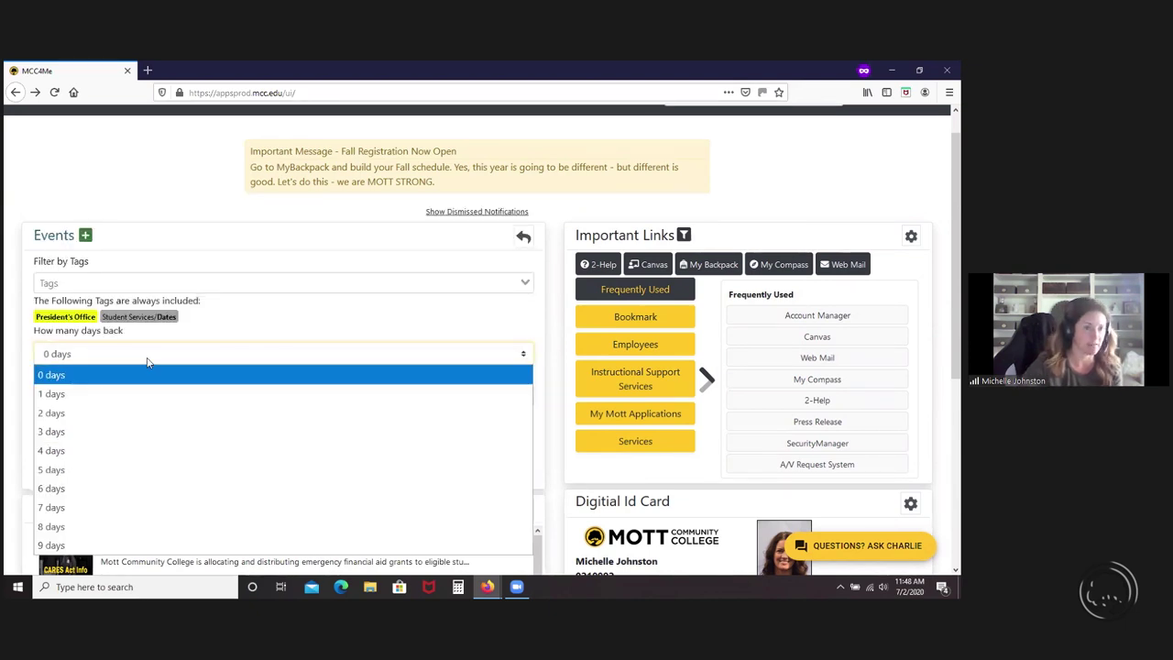
{"action": "left_click", "coordinate": [147, 362]}
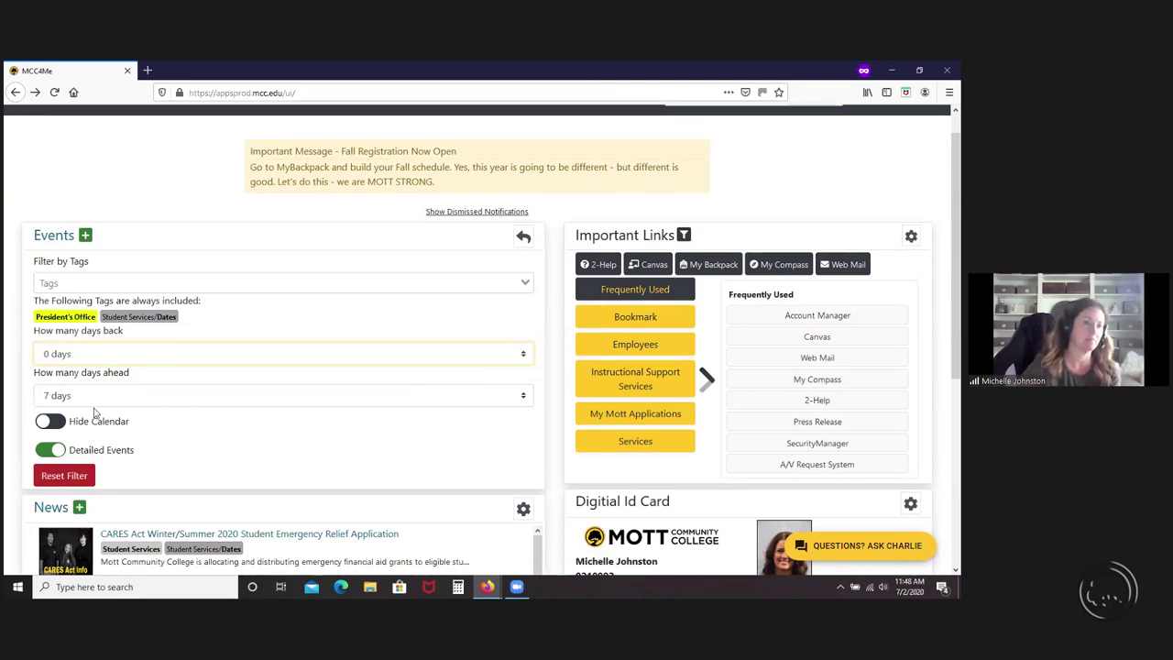
{"action": "left_click", "coordinate": [523, 236]}
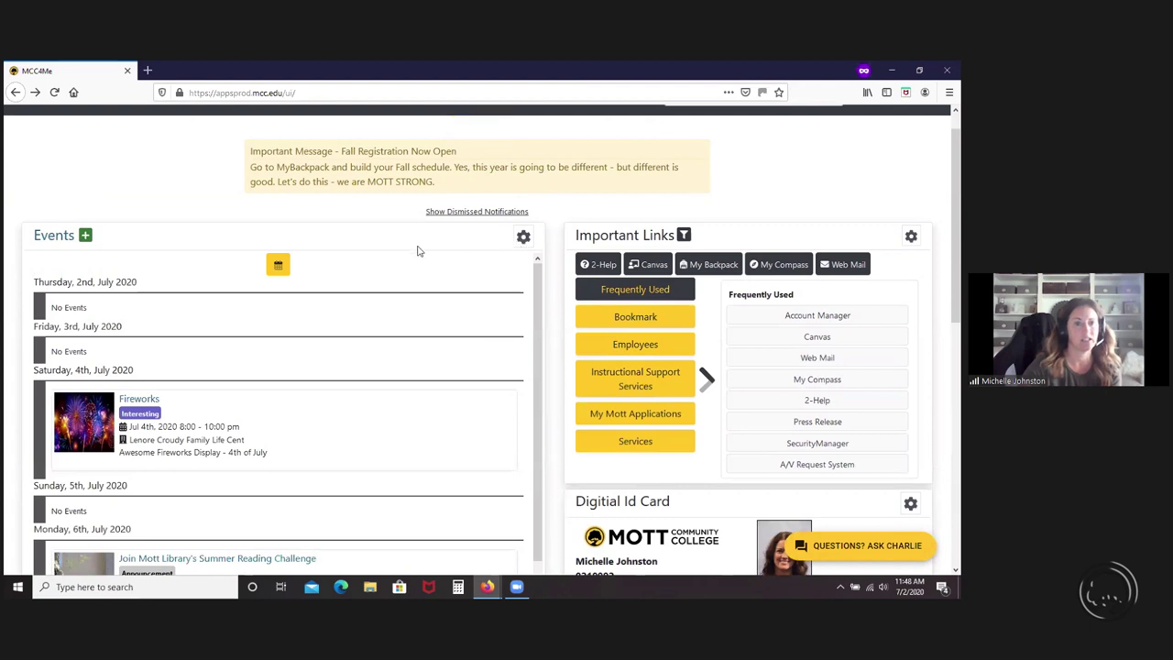
- Show the events month calendar and jump the list to July 4
{"action": "left_click", "coordinate": [278, 266]}
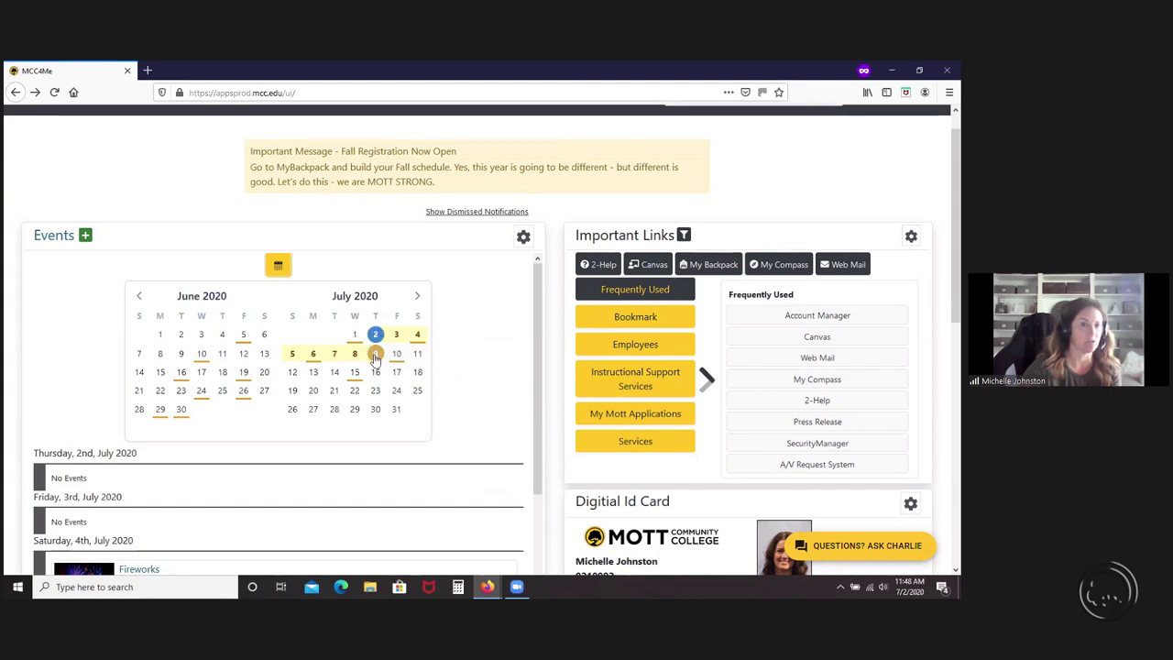
{"action": "mouse_move", "coordinate": [417, 341]}
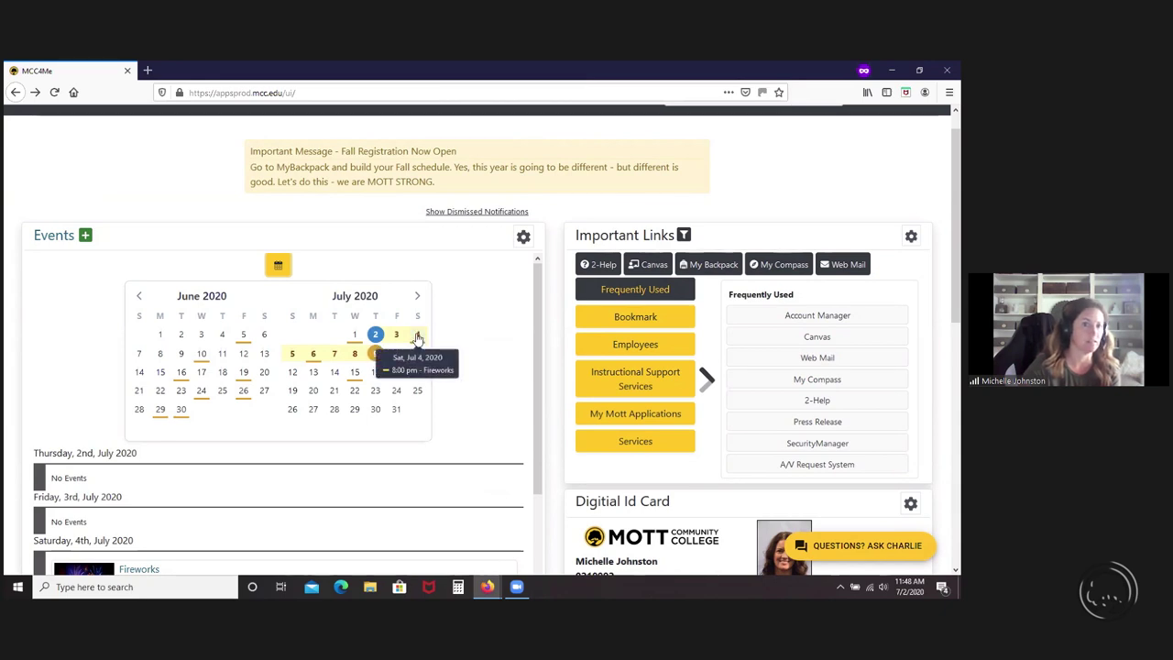
{"action": "mouse_move", "coordinate": [311, 354]}
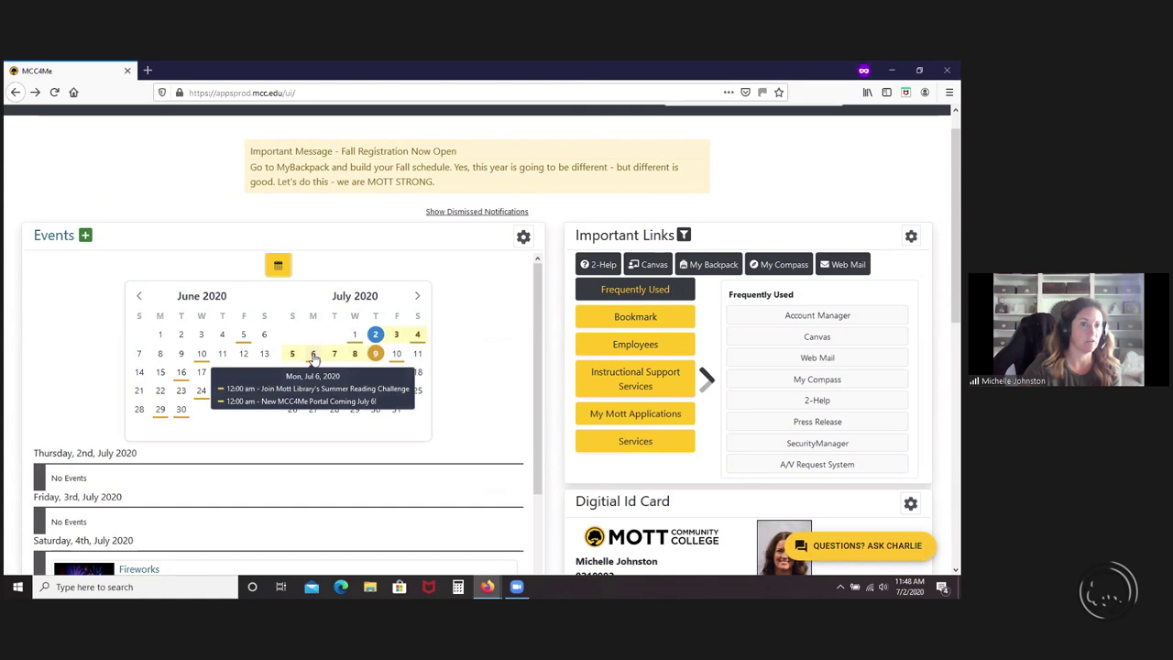
{"action": "left_click", "coordinate": [420, 336]}
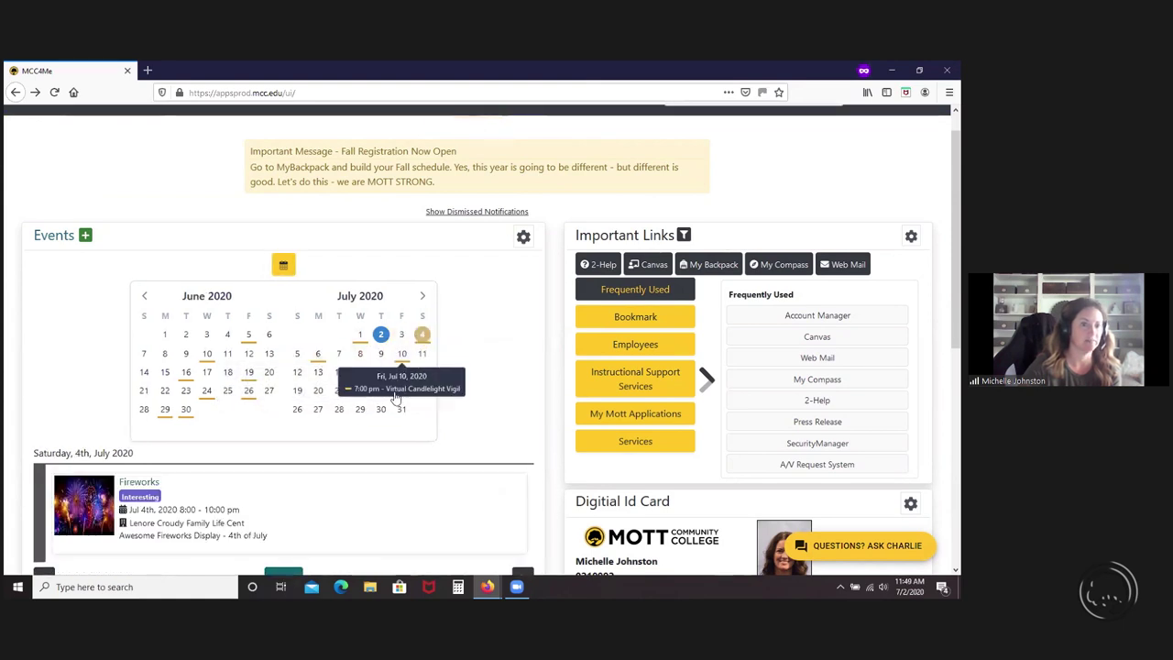
{"action": "scroll", "coordinate": [394, 403], "scroll_direction": "down", "scroll_amount": 1}
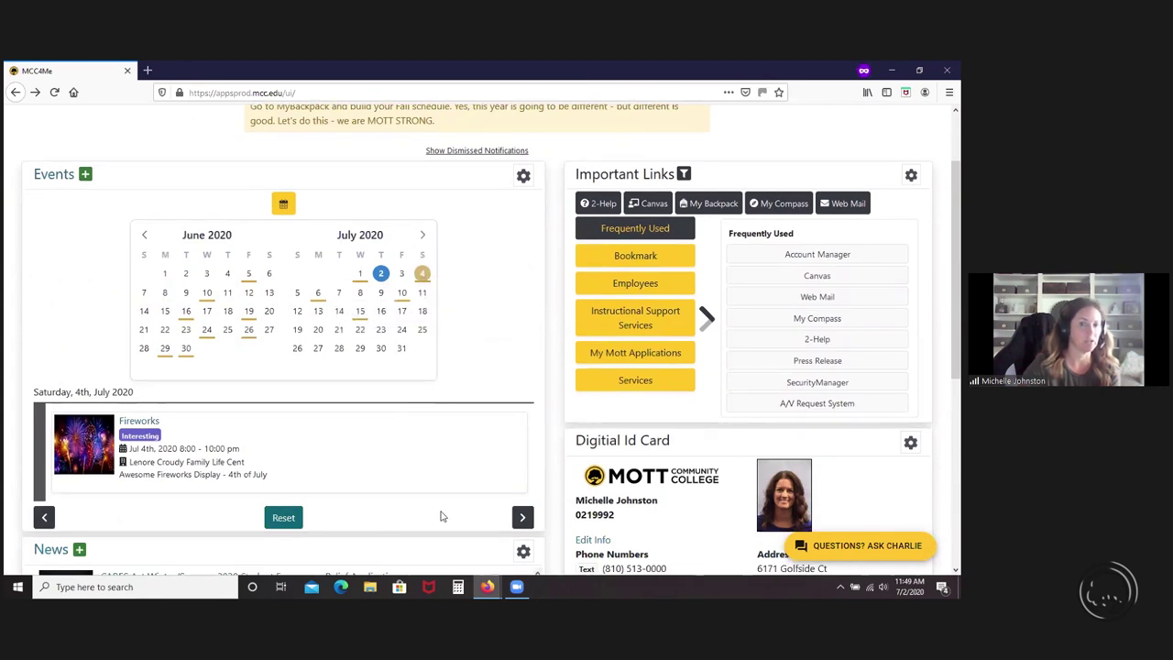
- Advance the events to July 5 and Monday July 6, then reset to the current week
{"action": "left_click", "coordinate": [521, 518]}
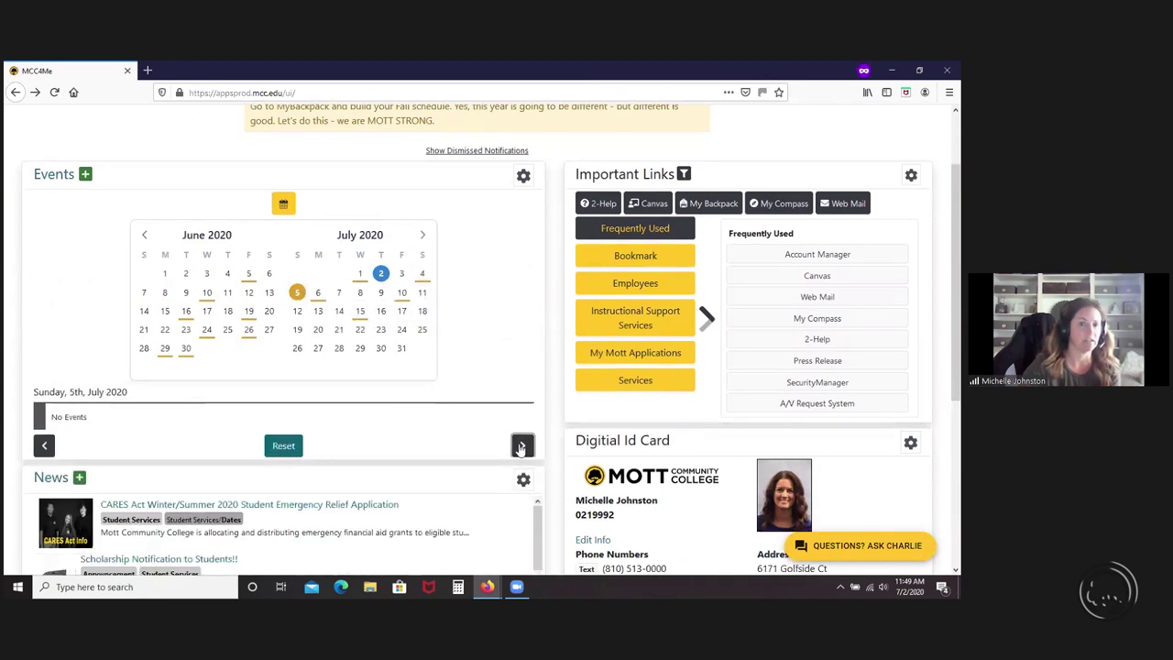
{"action": "left_click", "coordinate": [520, 447]}
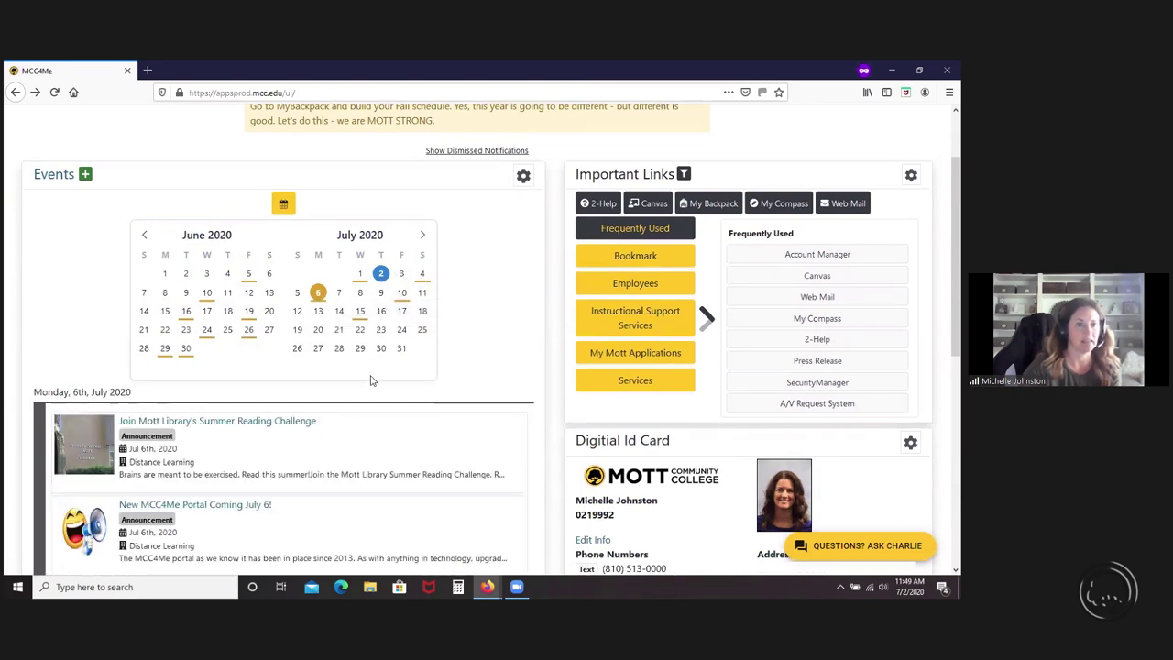
{"action": "scroll", "coordinate": [371, 381], "scroll_direction": "down", "scroll_amount": 3}
{"action": "left_click", "coordinate": [280, 480]}
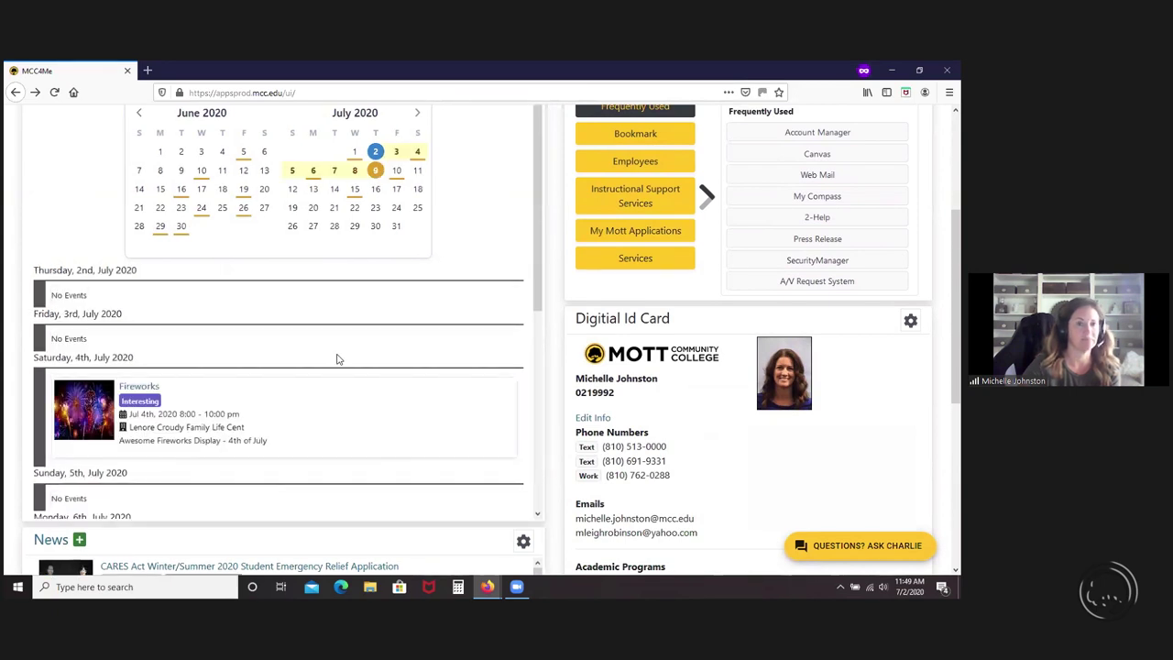
{"action": "scroll", "coordinate": [337, 360], "scroll_direction": "up", "scroll_amount": 5}
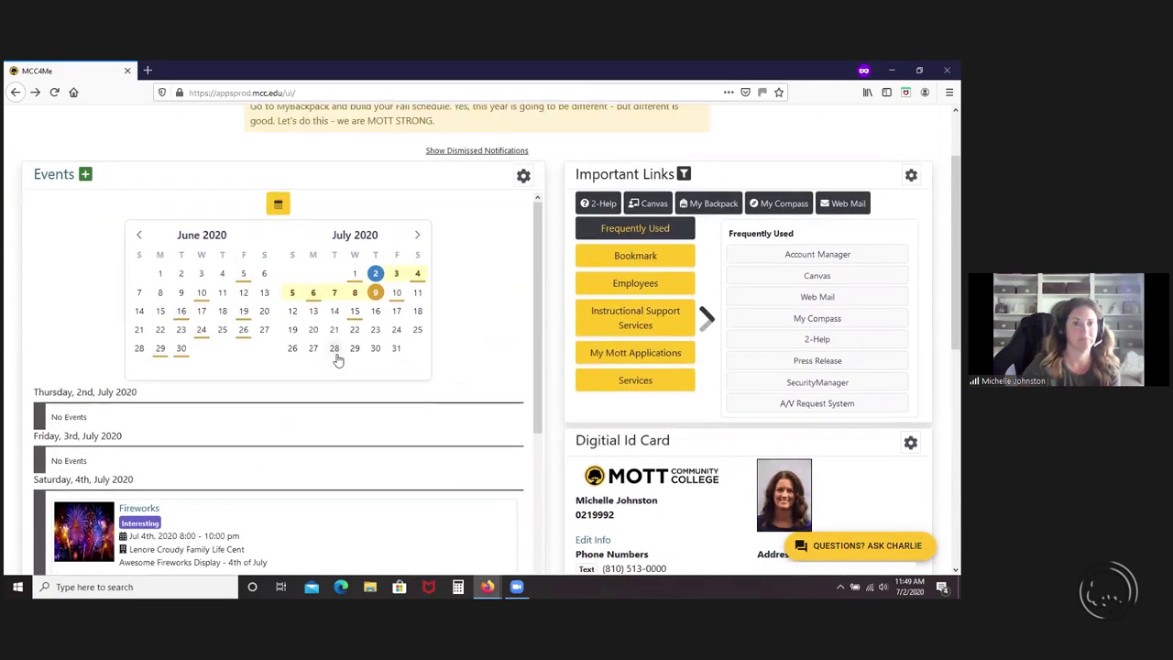
- Turn on Hide Calendar in the Events settings to remove the month calendar
{"action": "left_click", "coordinate": [522, 236]}
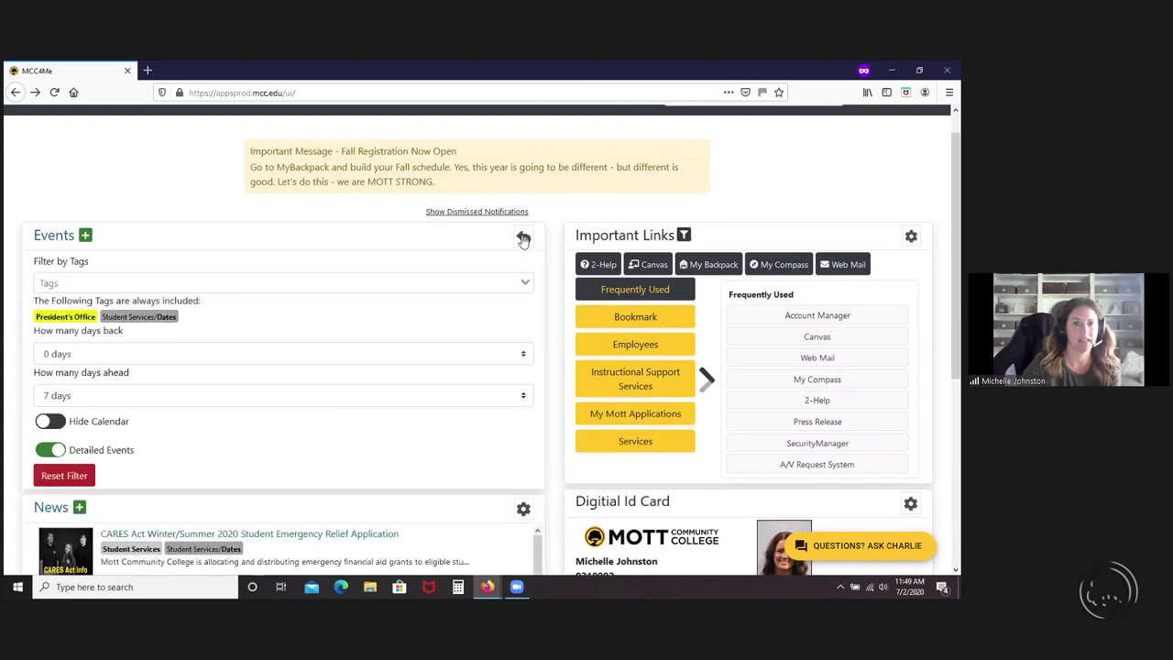
{"action": "left_click", "coordinate": [64, 423]}
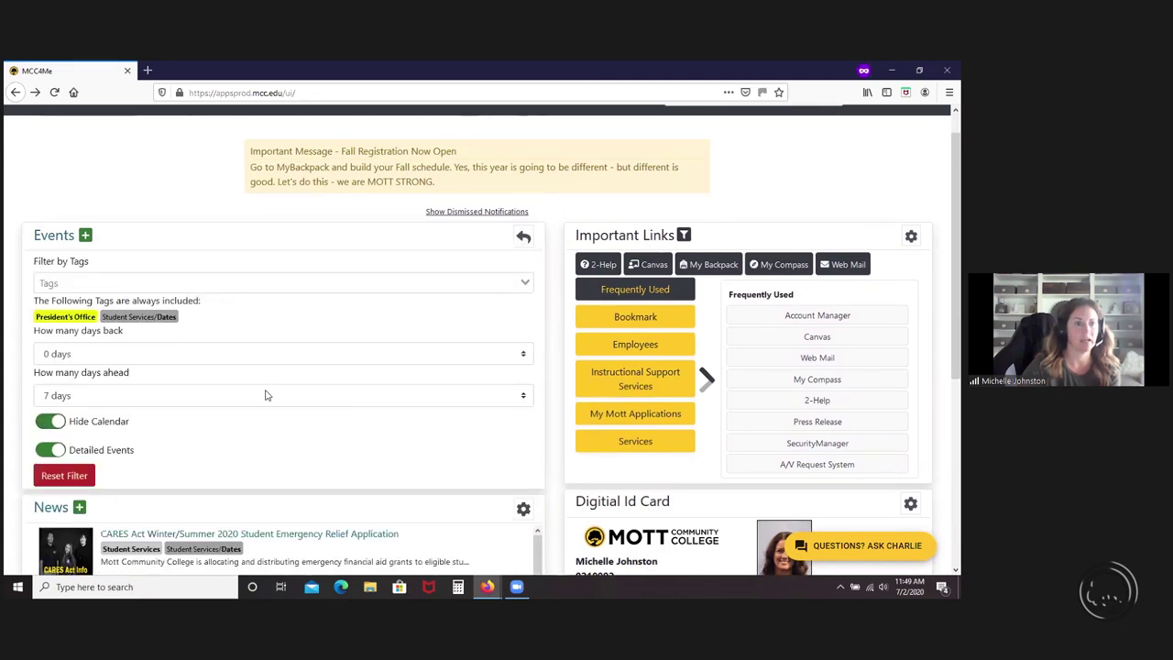
{"action": "left_click", "coordinate": [523, 238]}
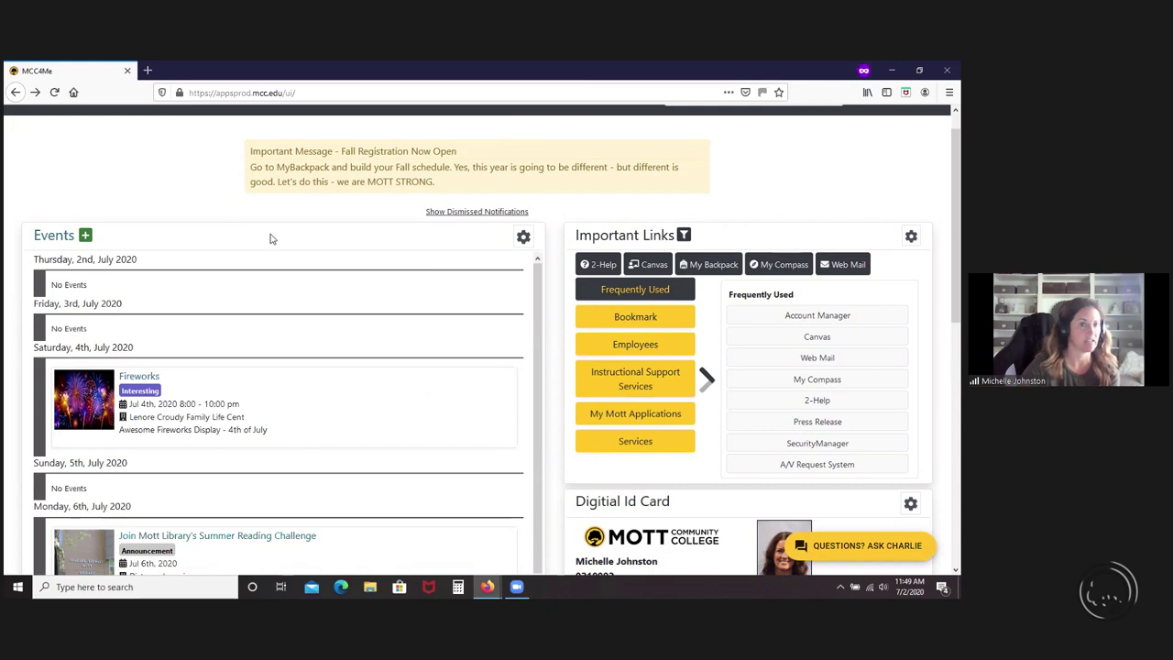
- Turn off Detailed Events so the list shows only times and titles
{"action": "left_click", "coordinate": [522, 240]}
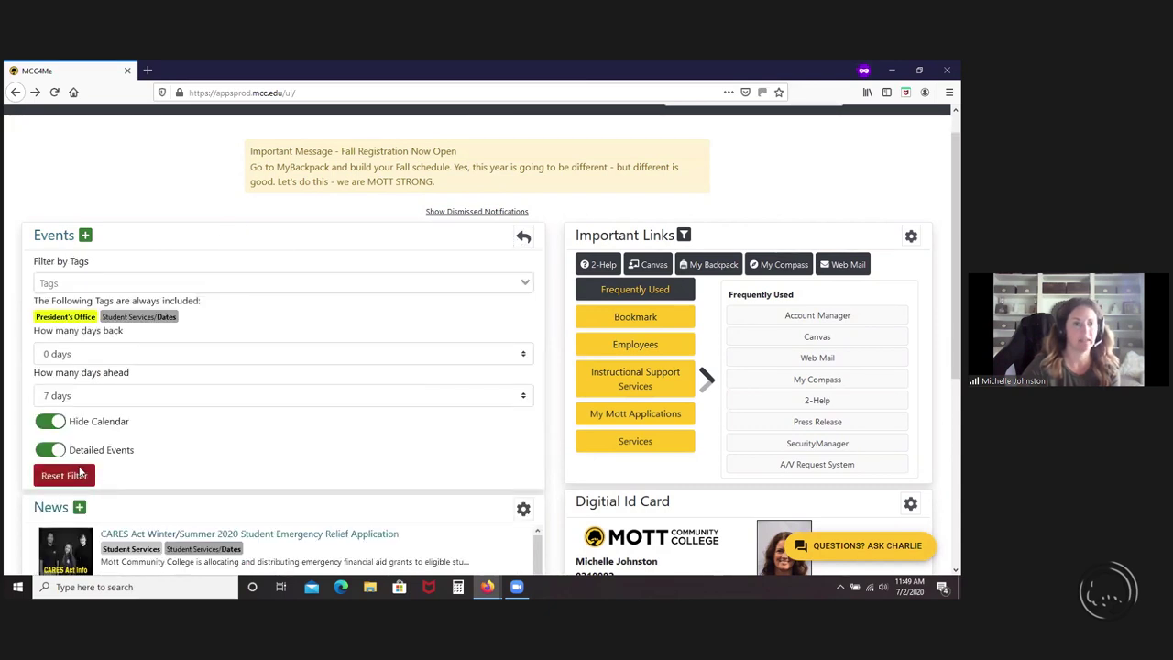
{"action": "left_click", "coordinate": [49, 450]}
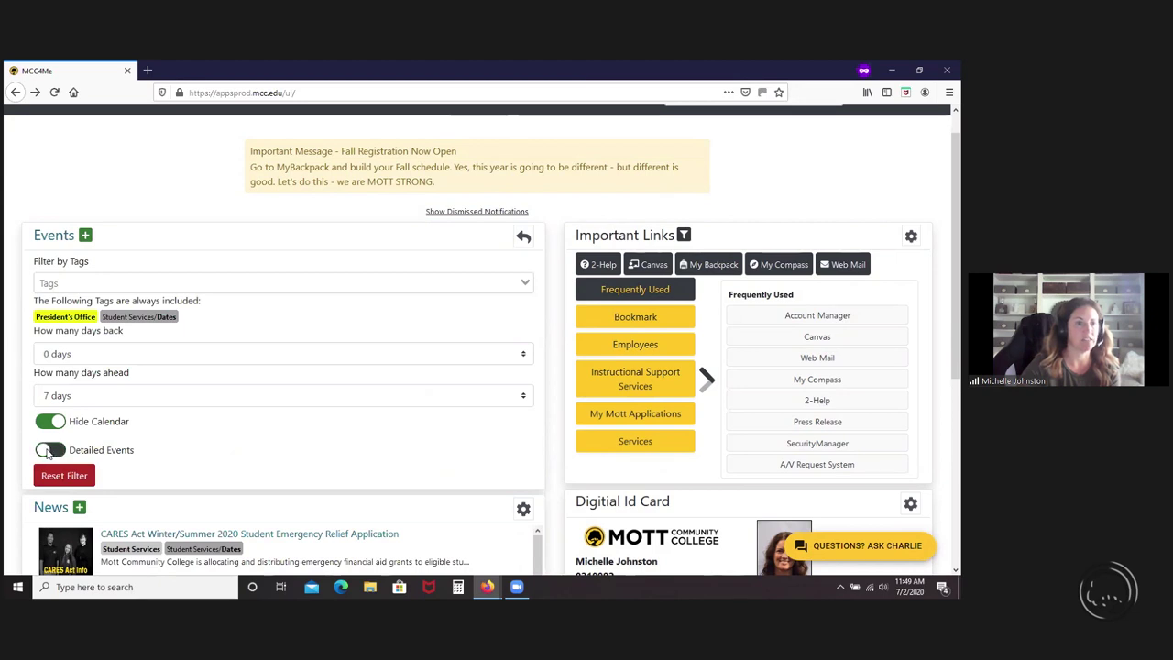
{"action": "left_click", "coordinate": [524, 238]}
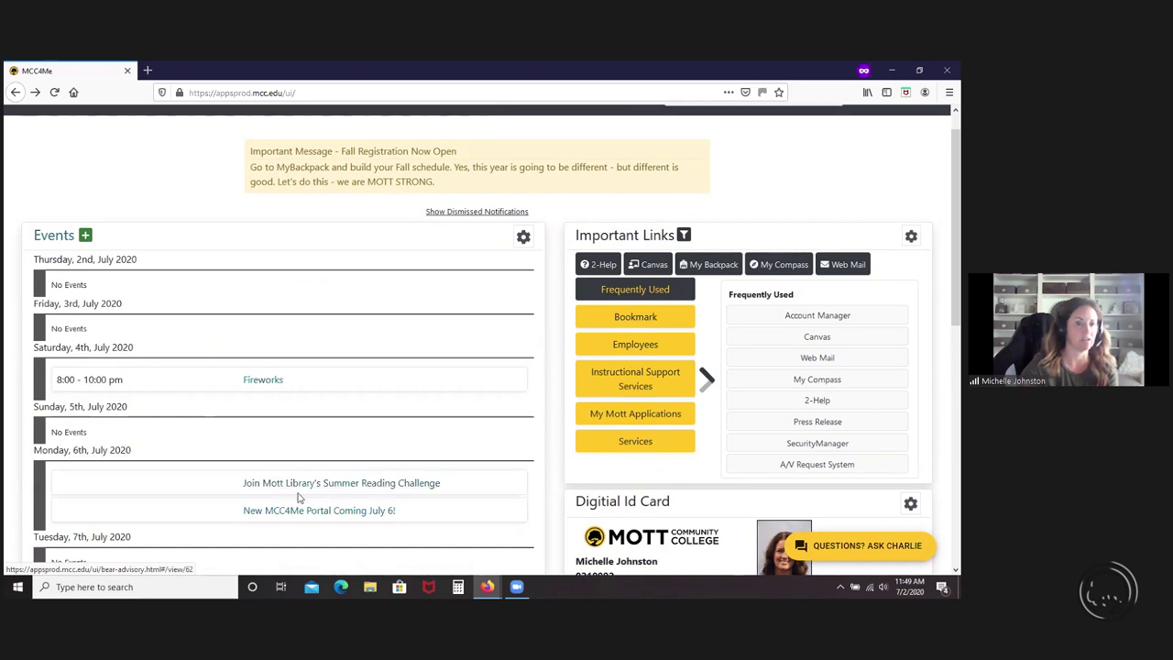
{"action": "scroll", "coordinate": [307, 503], "scroll_direction": "down", "scroll_amount": 1}
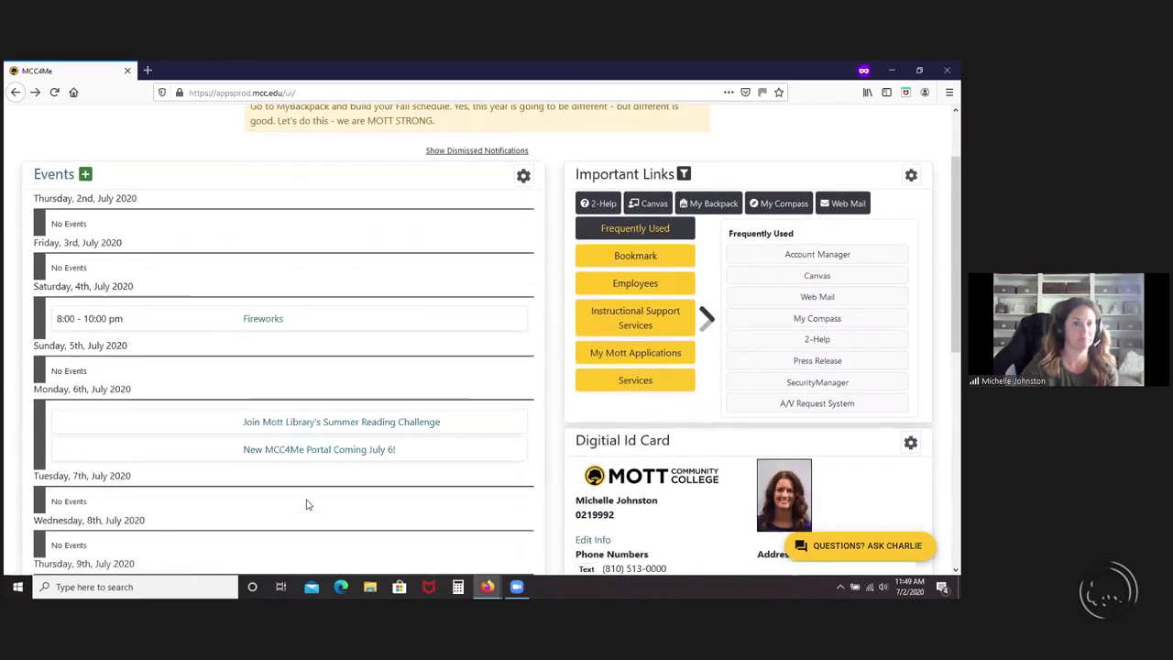
{"action": "scroll", "coordinate": [307, 503], "scroll_direction": "up", "scroll_amount": 1}
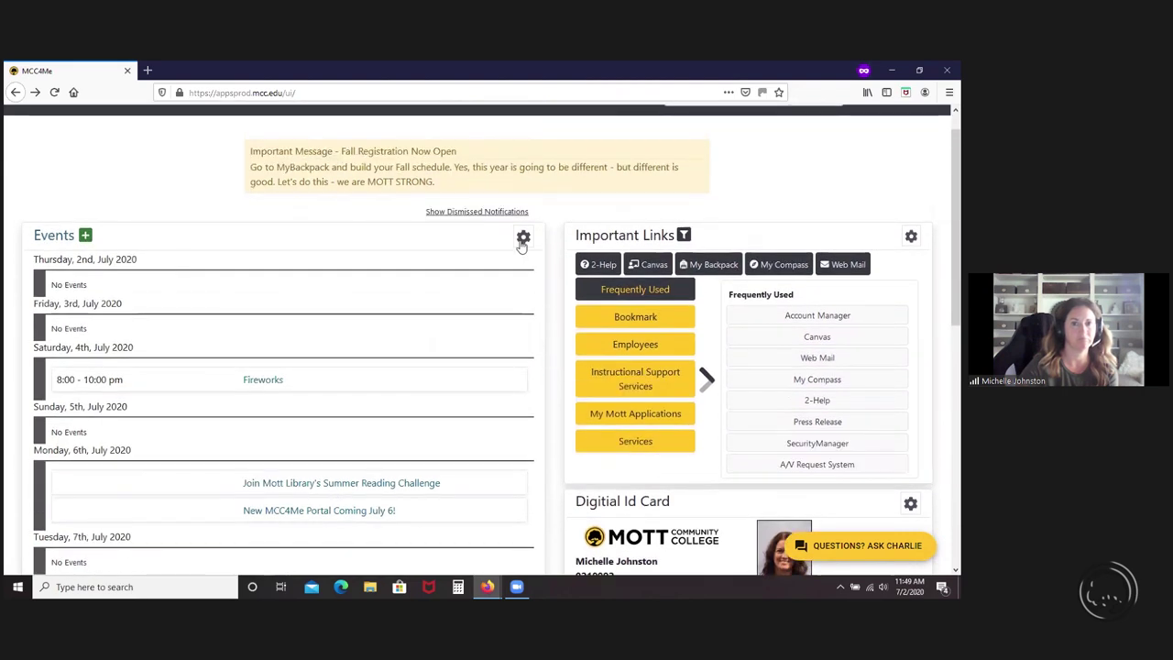
- Reset the Events filter to its defaults
{"action": "left_click", "coordinate": [522, 238]}
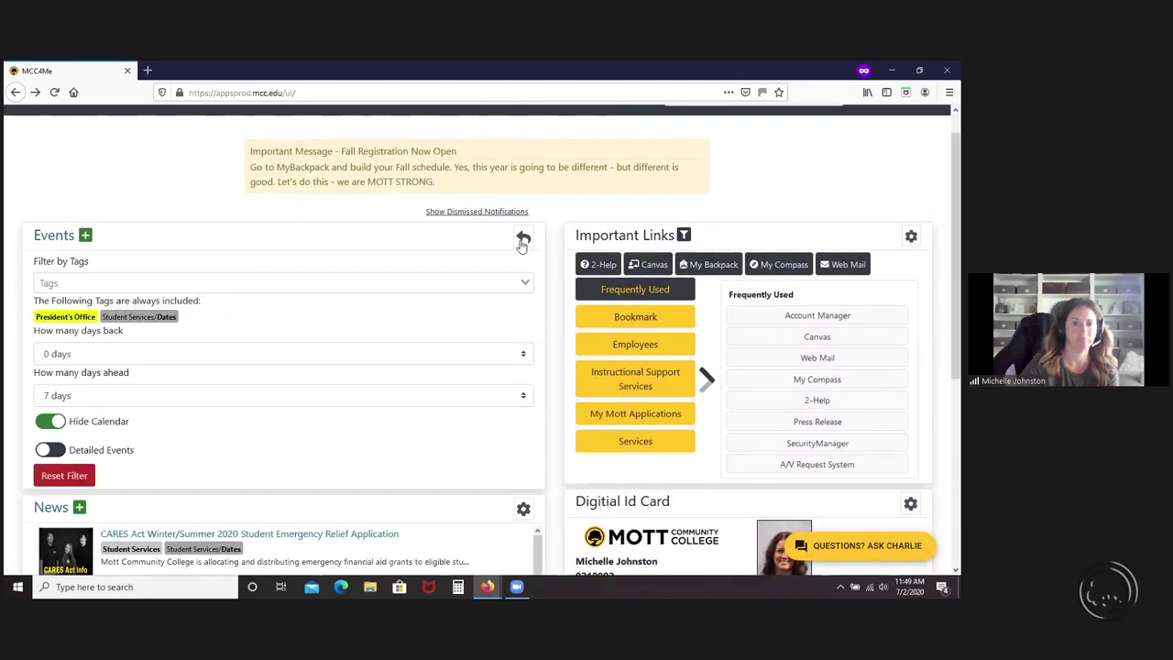
{"action": "left_click", "coordinate": [64, 477]}
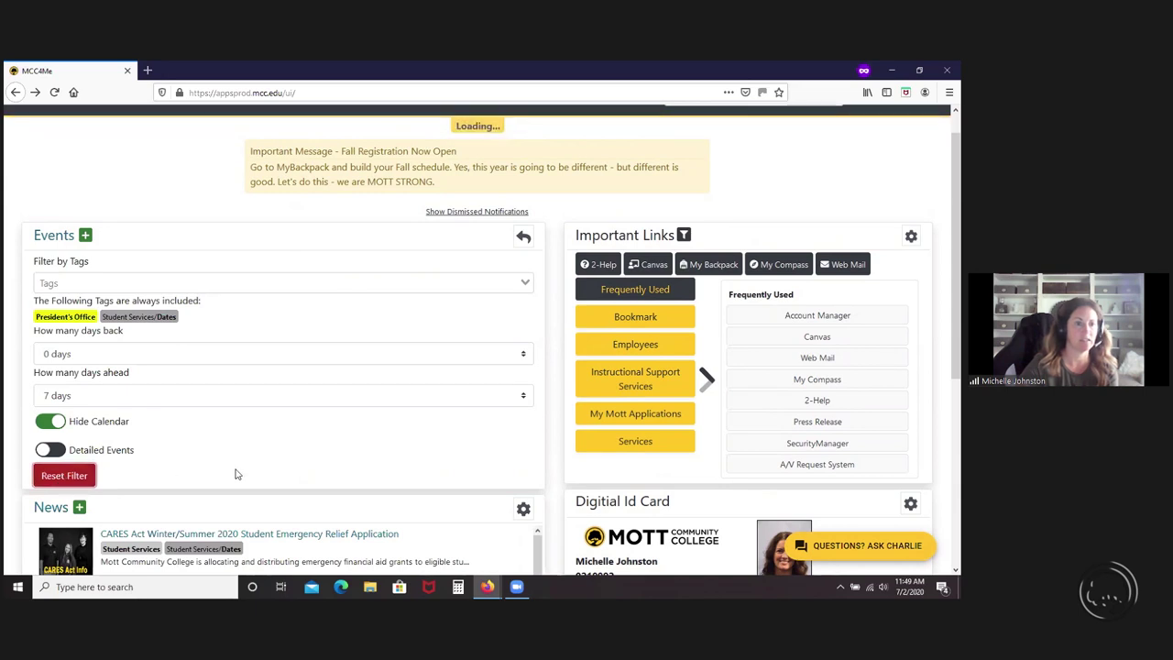
{"action": "left_click", "coordinate": [522, 236]}
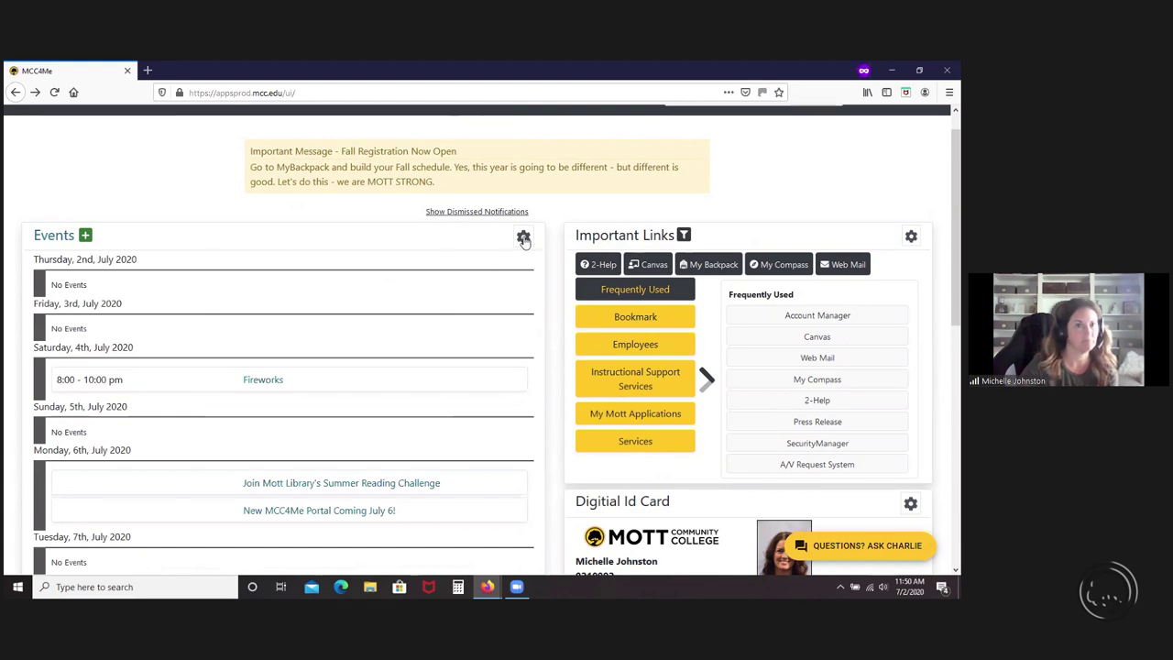
- Turn Detailed Events back on and review the detailed events list
{"action": "left_click", "coordinate": [523, 237]}
{"action": "left_click", "coordinate": [49, 449]}
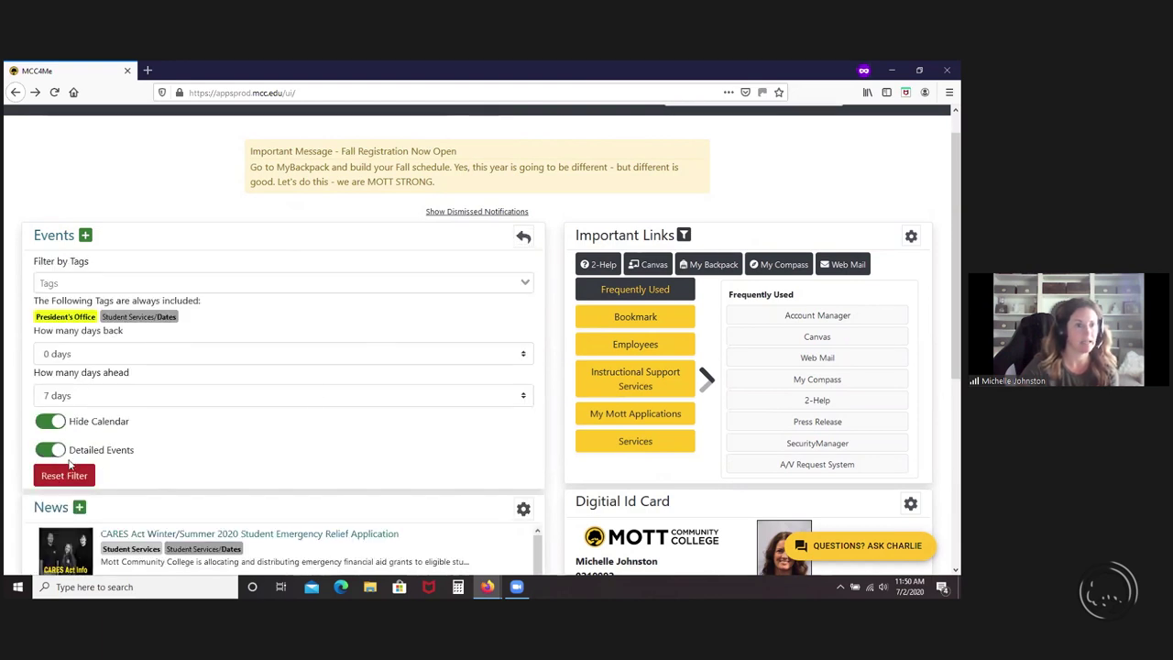
{"action": "left_click", "coordinate": [523, 237]}
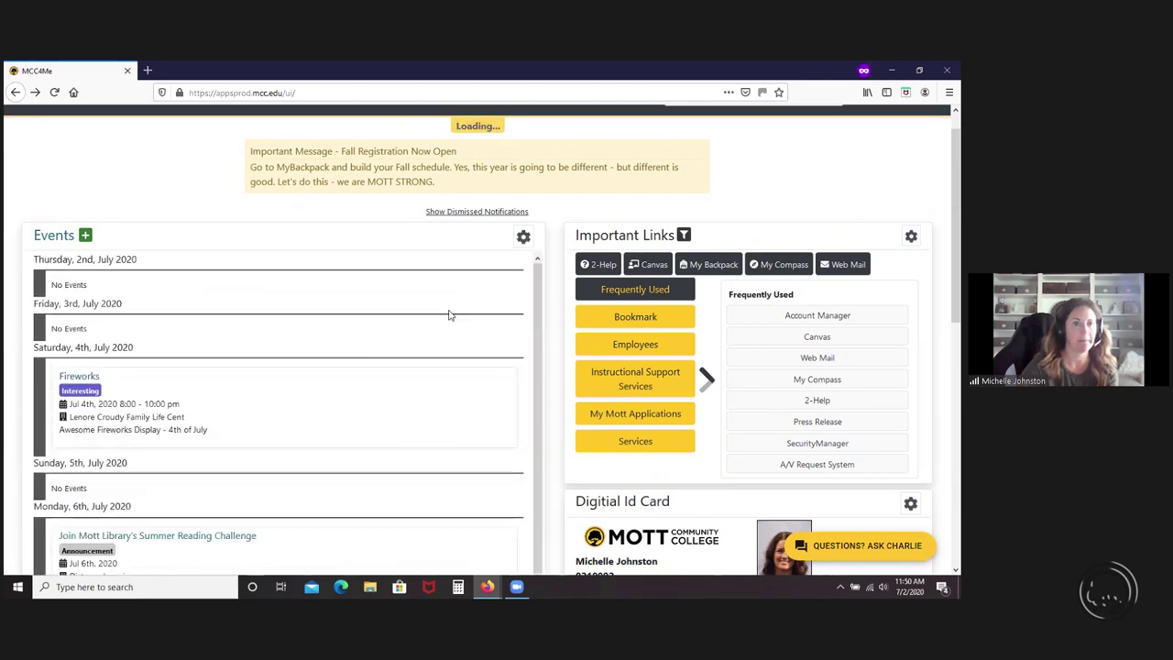
{"action": "scroll", "coordinate": [367, 437], "scroll_direction": "down", "scroll_amount": 3}
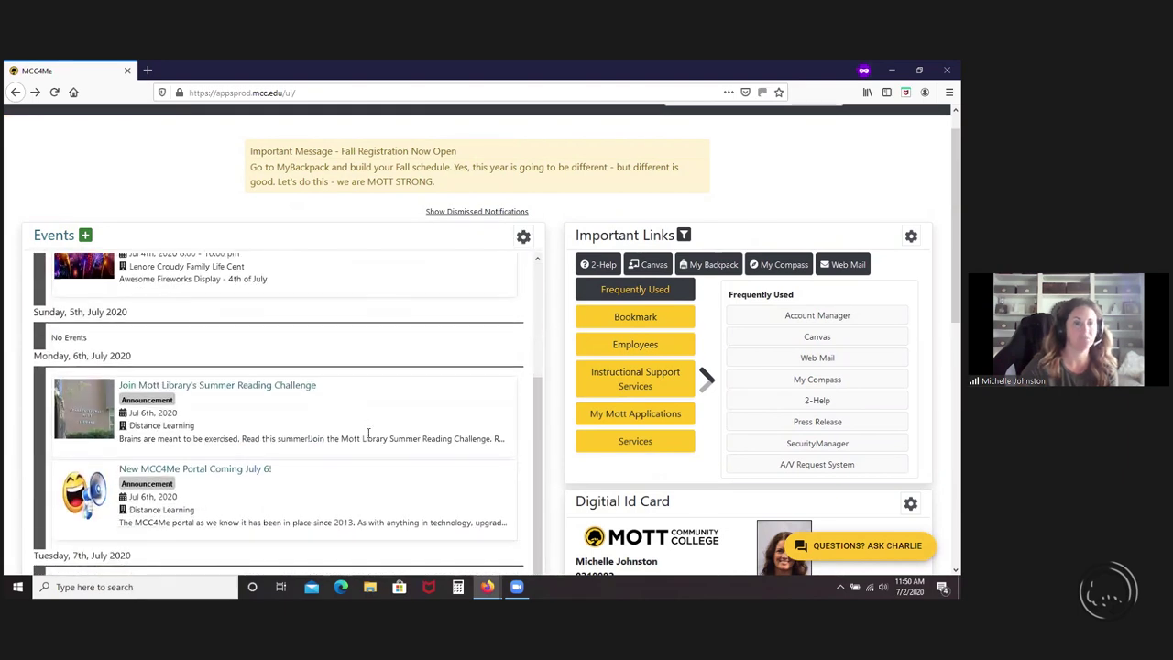
{"action": "scroll", "coordinate": [417, 453], "scroll_direction": "down", "scroll_amount": 5}
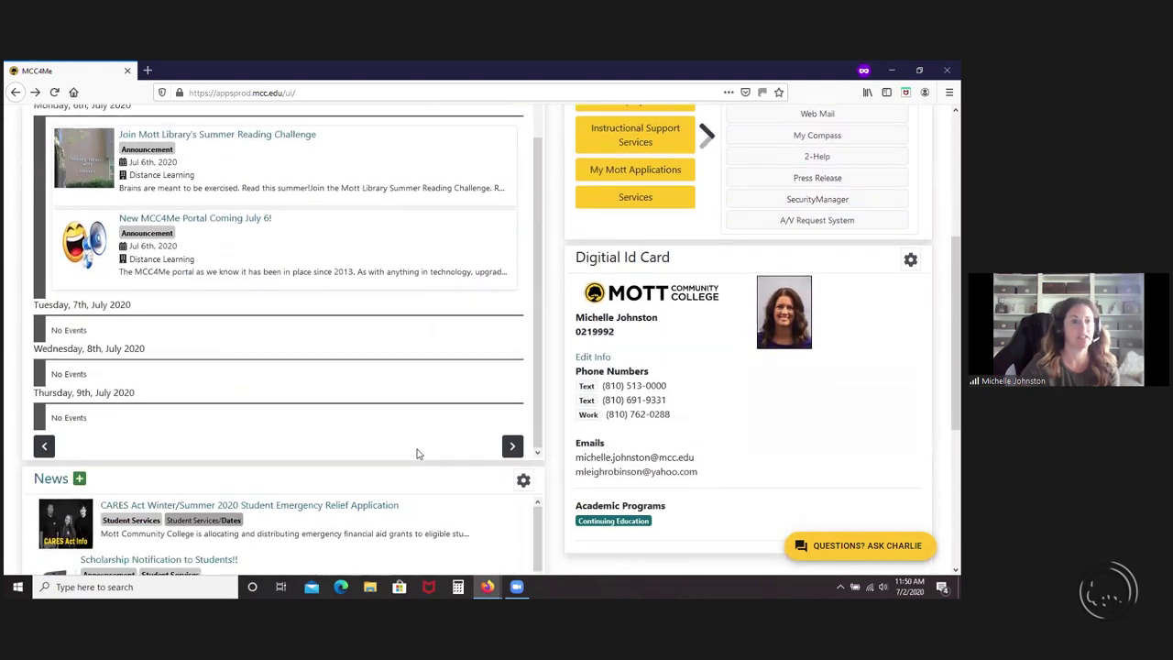
- Turn on Hide Read News in the News filter settings
{"action": "scroll", "coordinate": [423, 448], "scroll_direction": "down", "scroll_amount": 1}
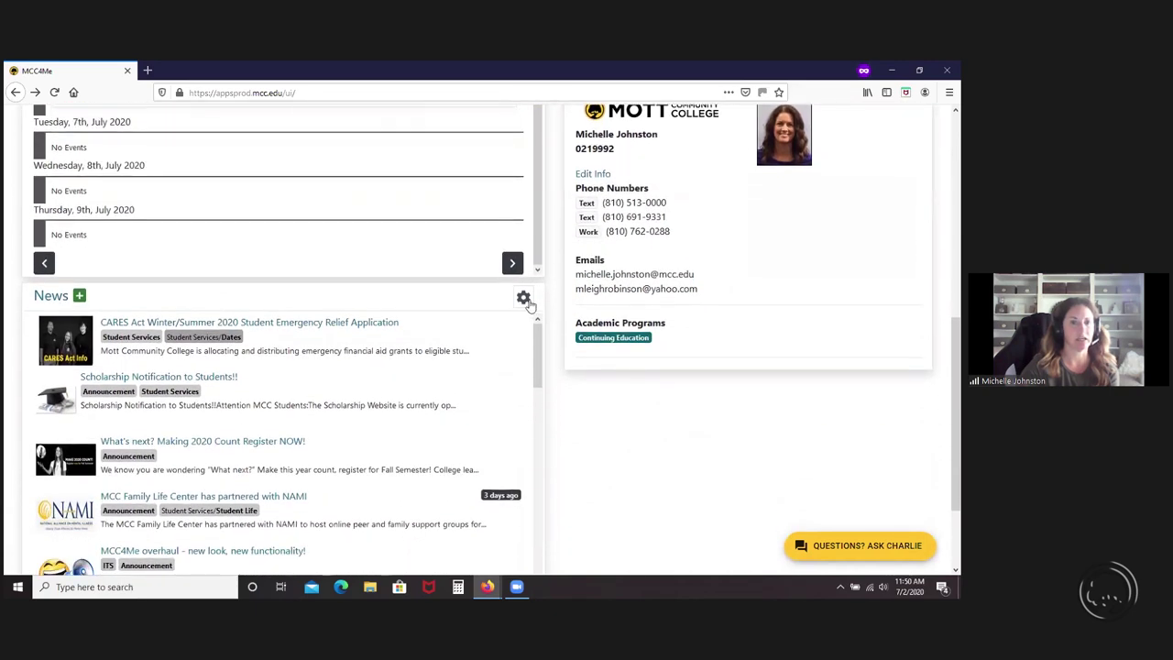
{"action": "left_click", "coordinate": [523, 296]}
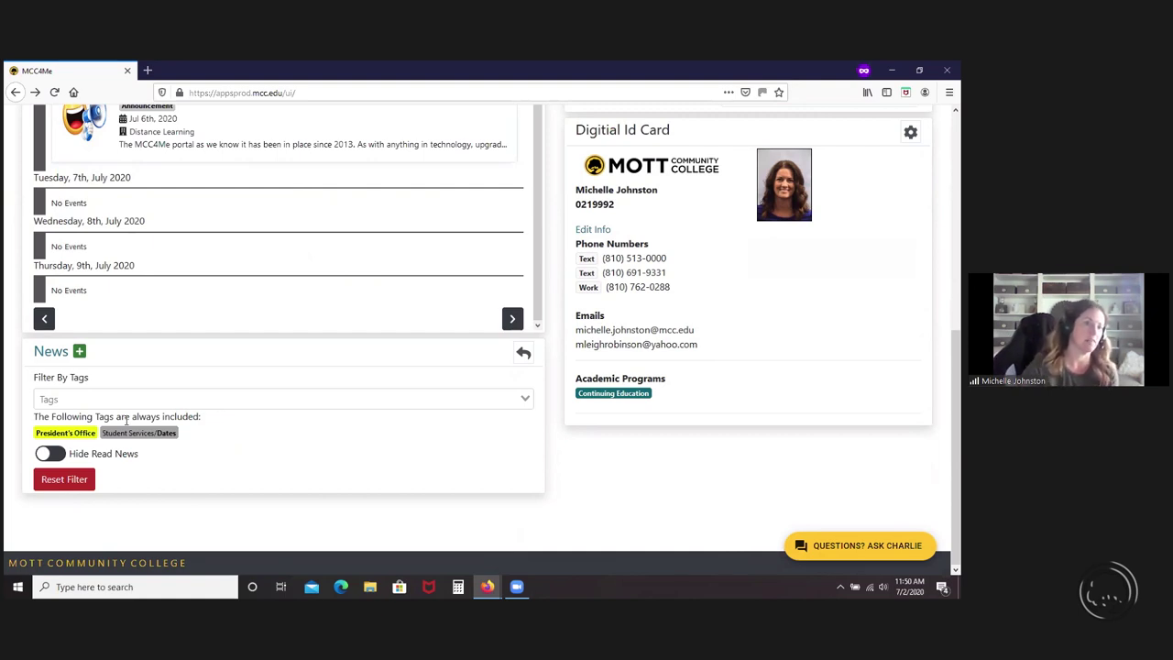
{"action": "left_click", "coordinate": [51, 455]}
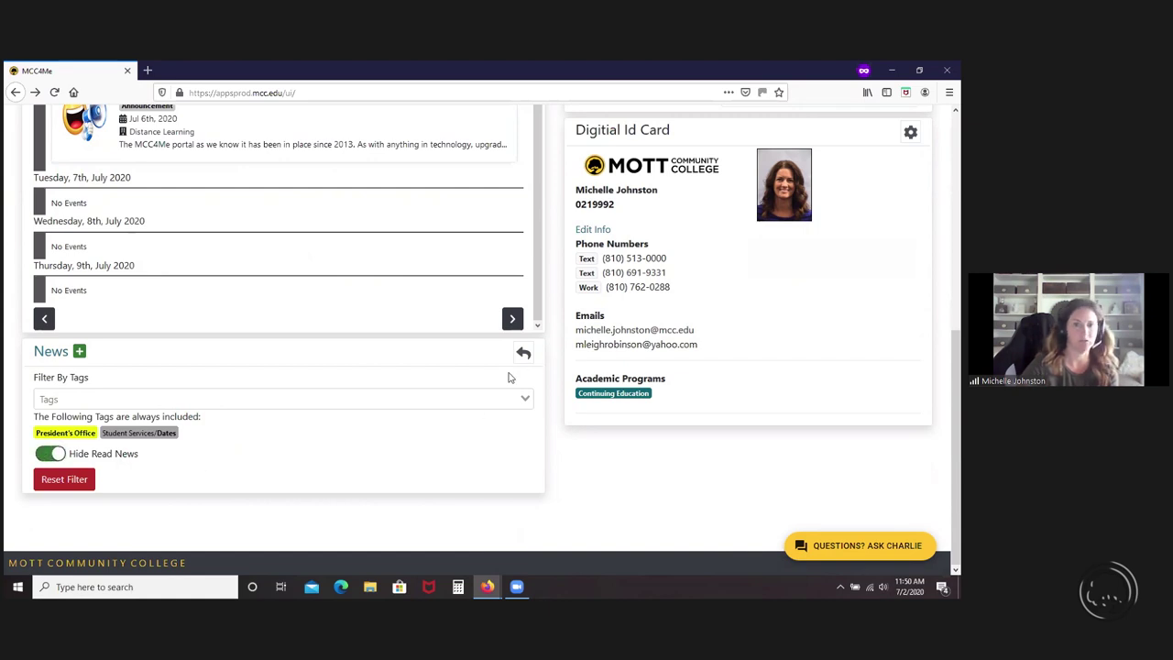
{"action": "left_click", "coordinate": [523, 356]}
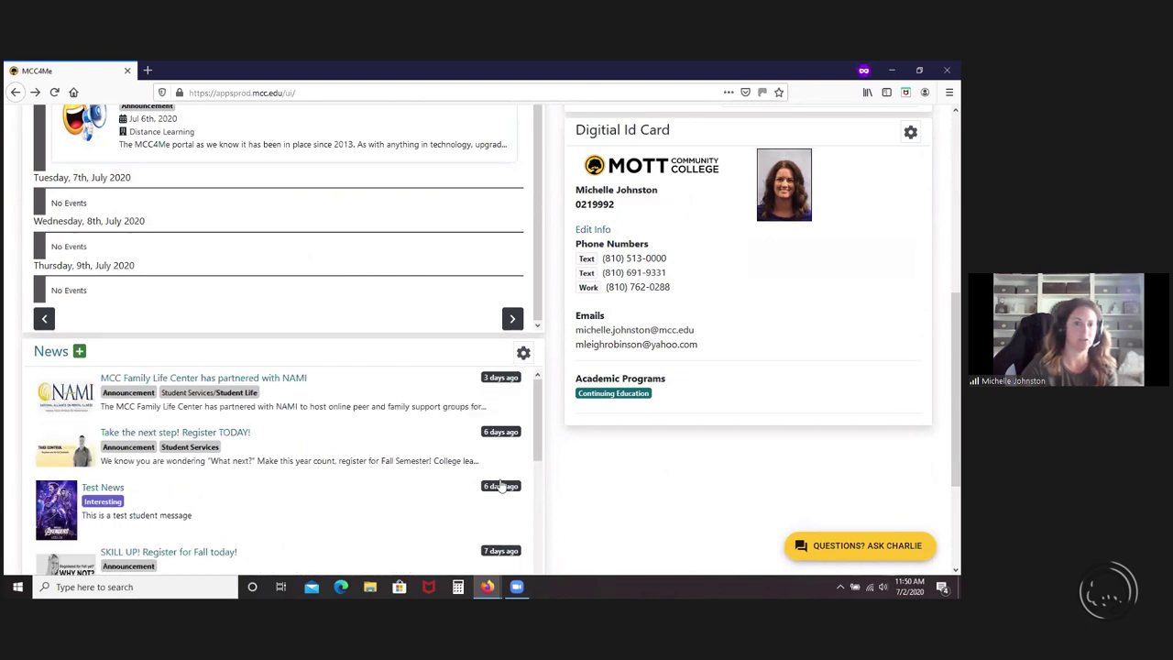
- Mark the NAMI and 'Take the next step' news items read, then turn Hide Read News off
{"action": "left_click", "coordinate": [499, 378]}
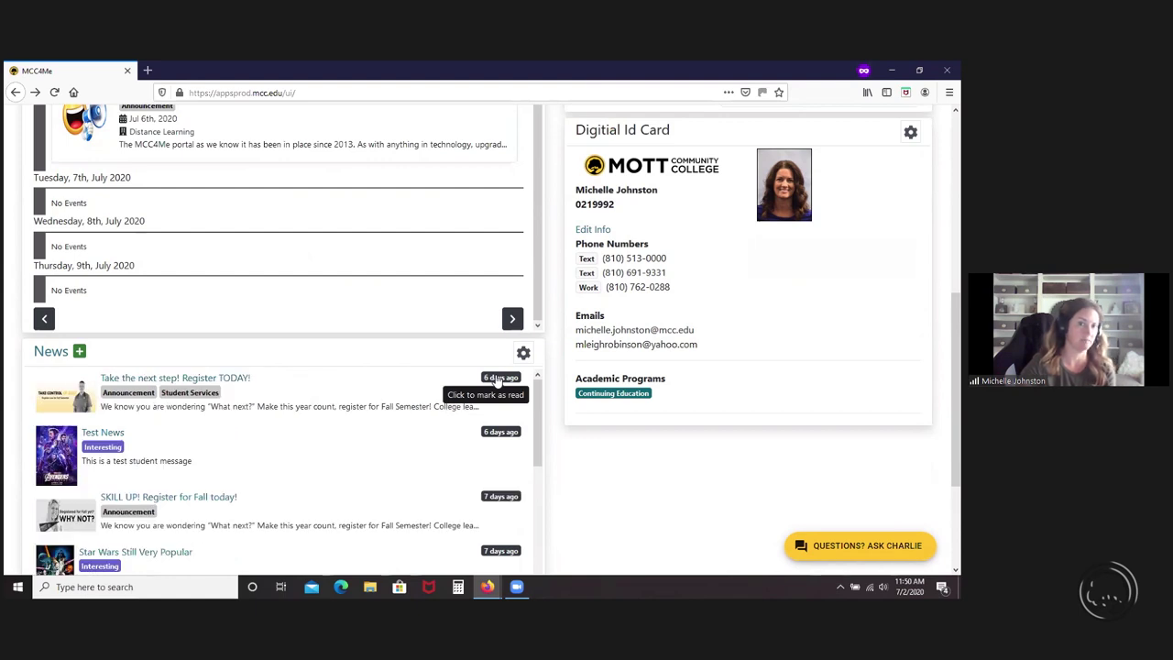
{"action": "left_click", "coordinate": [499, 379]}
{"action": "left_click", "coordinate": [524, 354]}
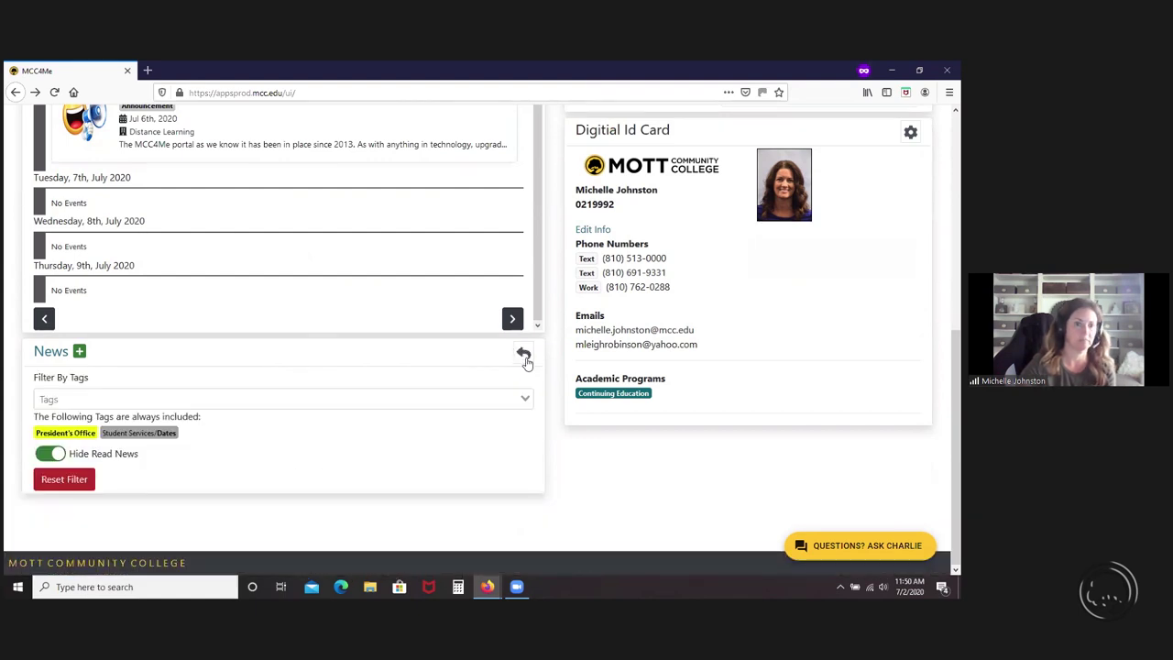
{"action": "left_click", "coordinate": [44, 455]}
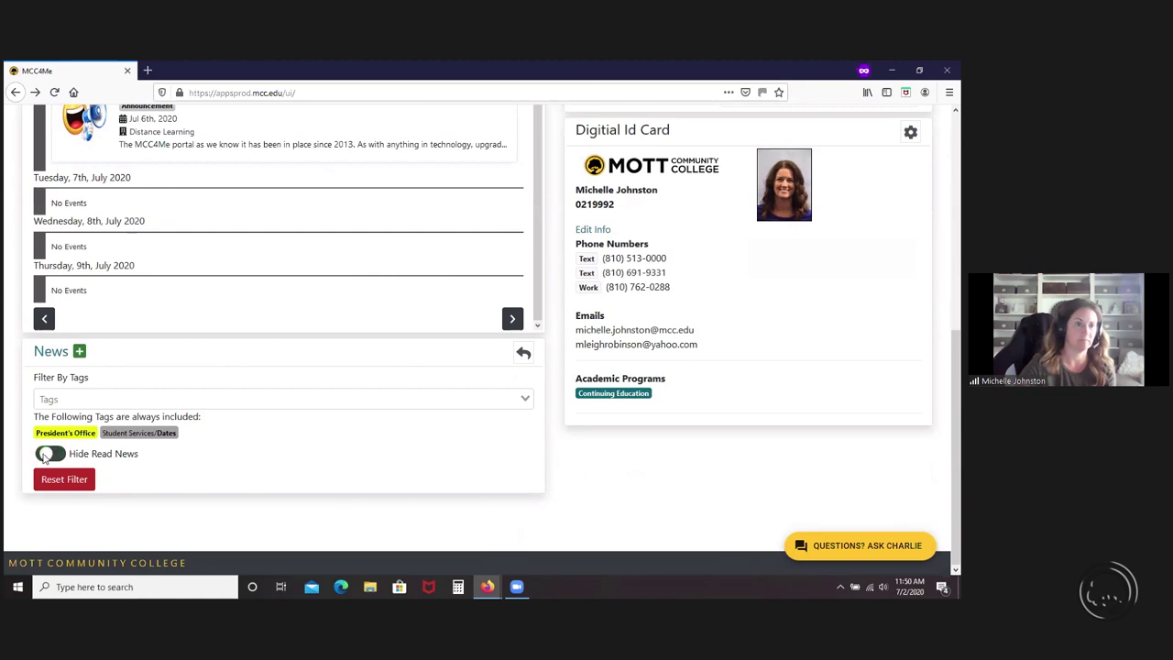
{"action": "left_click", "coordinate": [523, 354]}
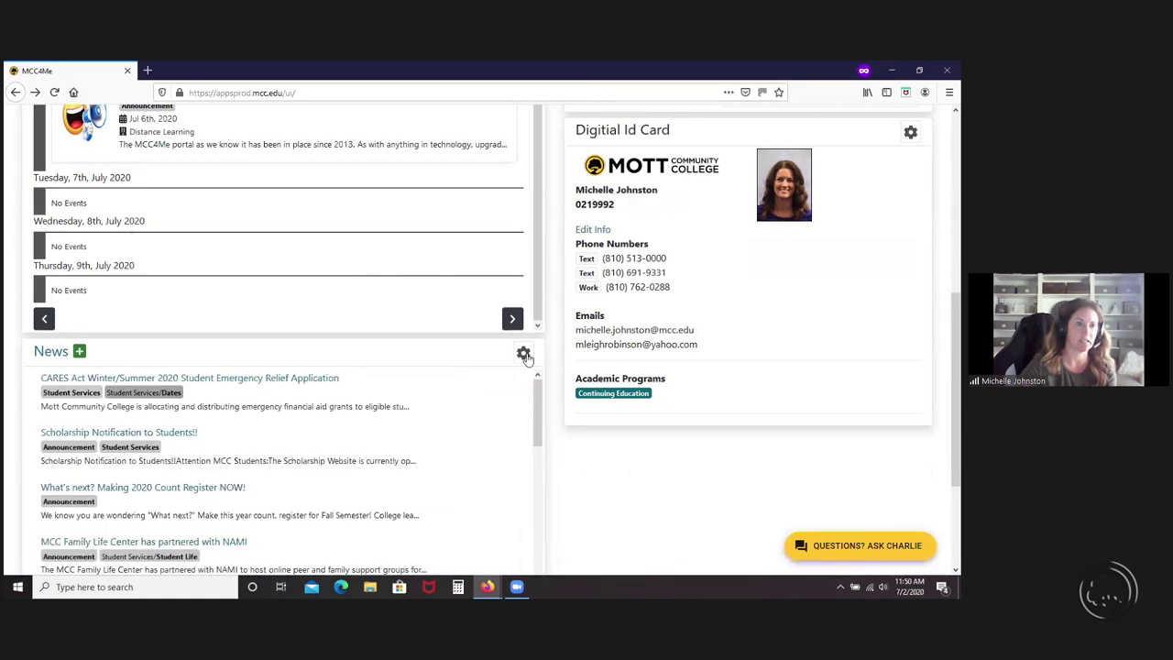
- Mark the Test News item as read
{"action": "scroll", "coordinate": [519, 445], "scroll_direction": "down", "scroll_amount": 3}
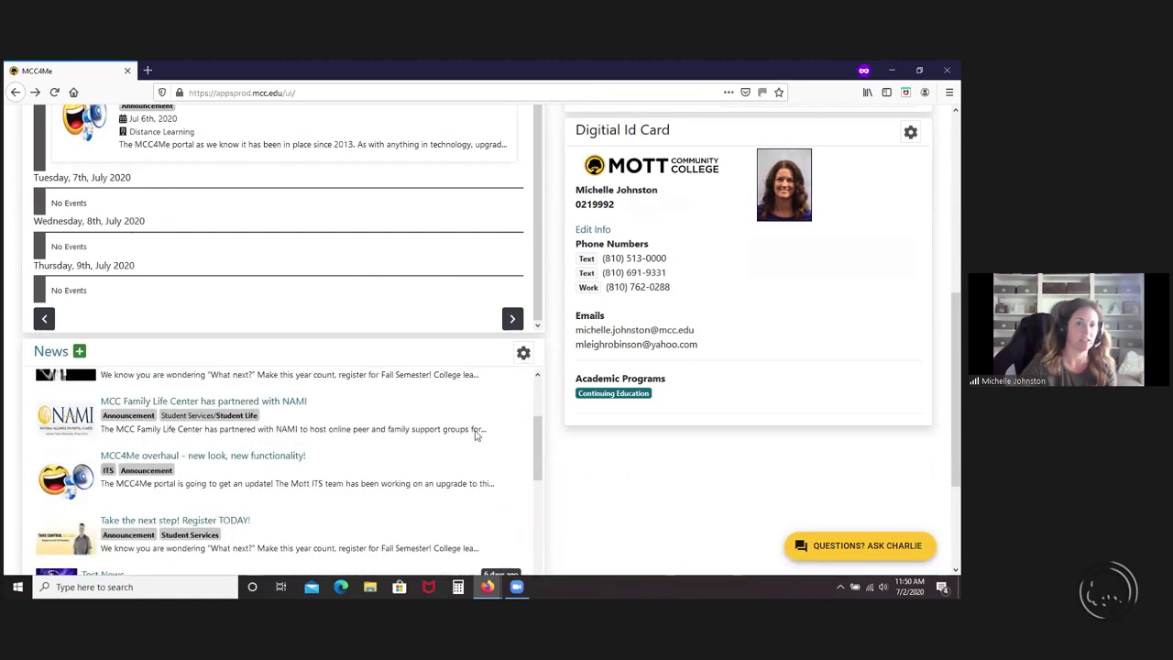
{"action": "scroll", "coordinate": [502, 499], "scroll_direction": "down", "scroll_amount": 3}
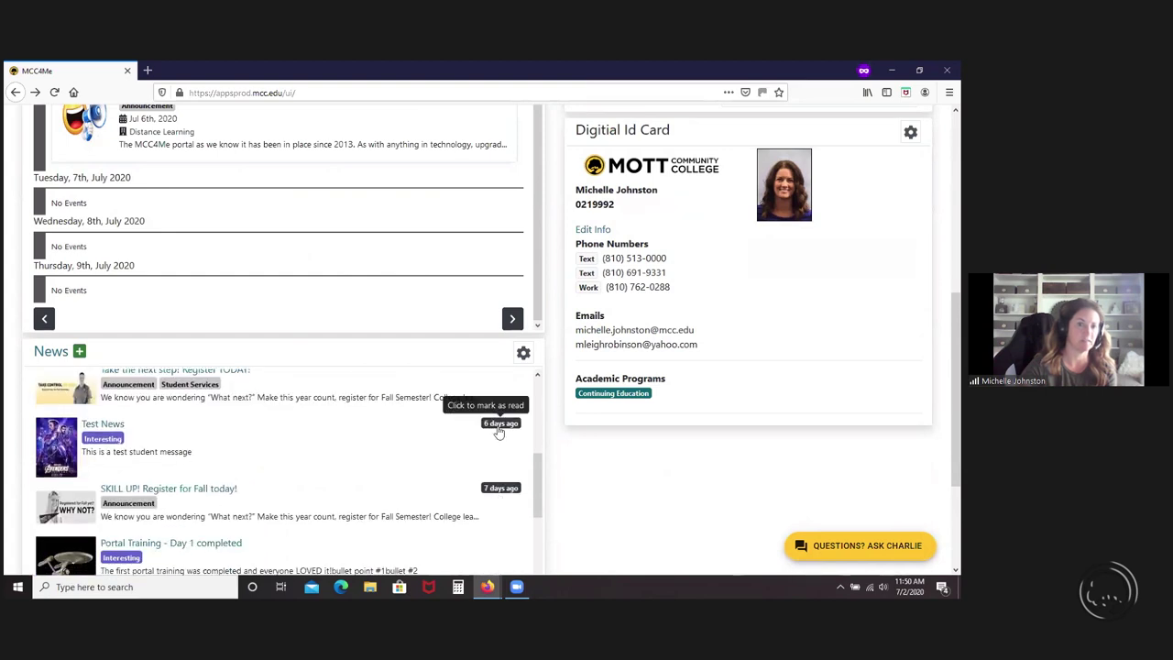
{"action": "left_click", "coordinate": [499, 427]}
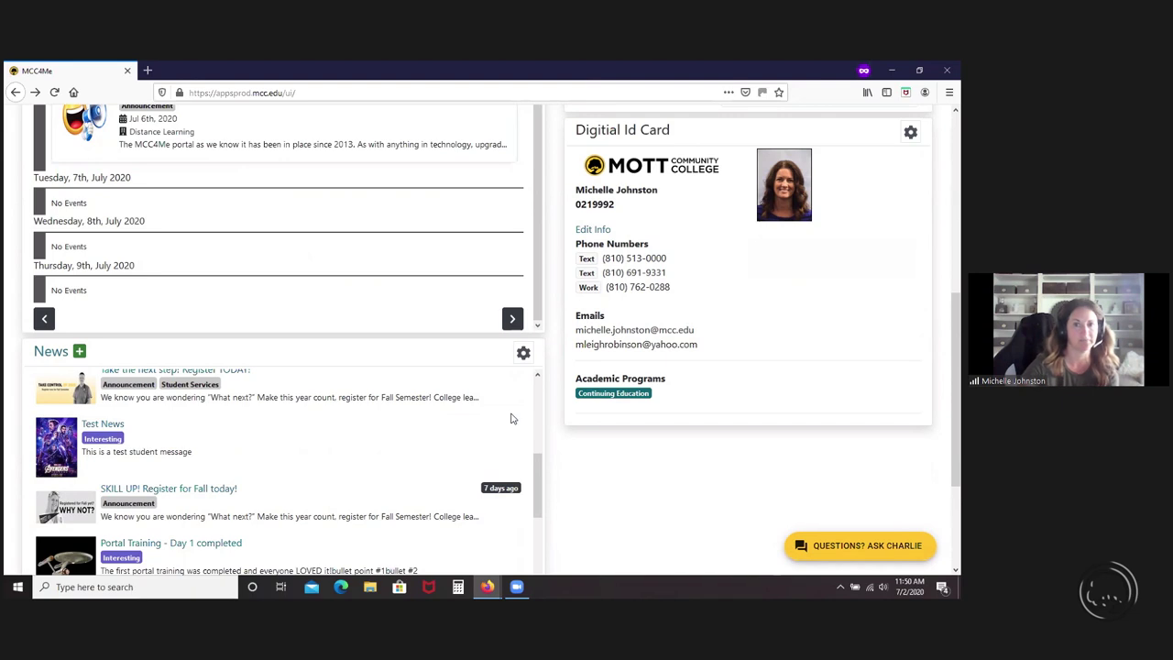
{"action": "scroll", "coordinate": [512, 419], "scroll_direction": "up", "scroll_amount": 3}
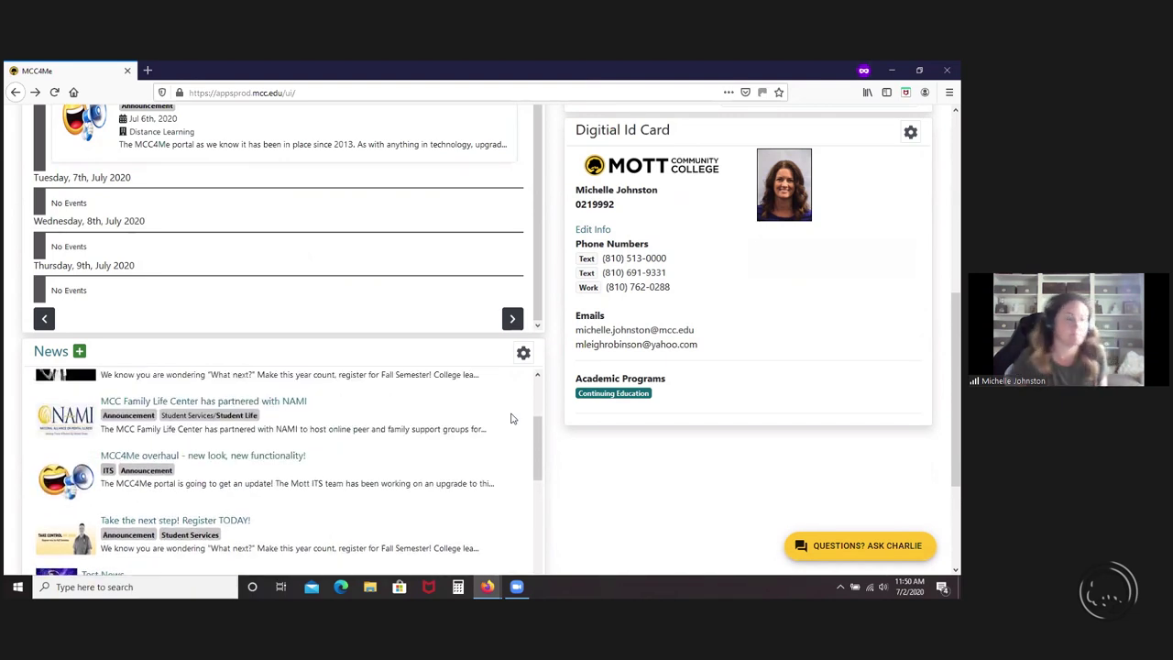
{"action": "scroll", "coordinate": [513, 419], "scroll_direction": "up", "scroll_amount": 3}
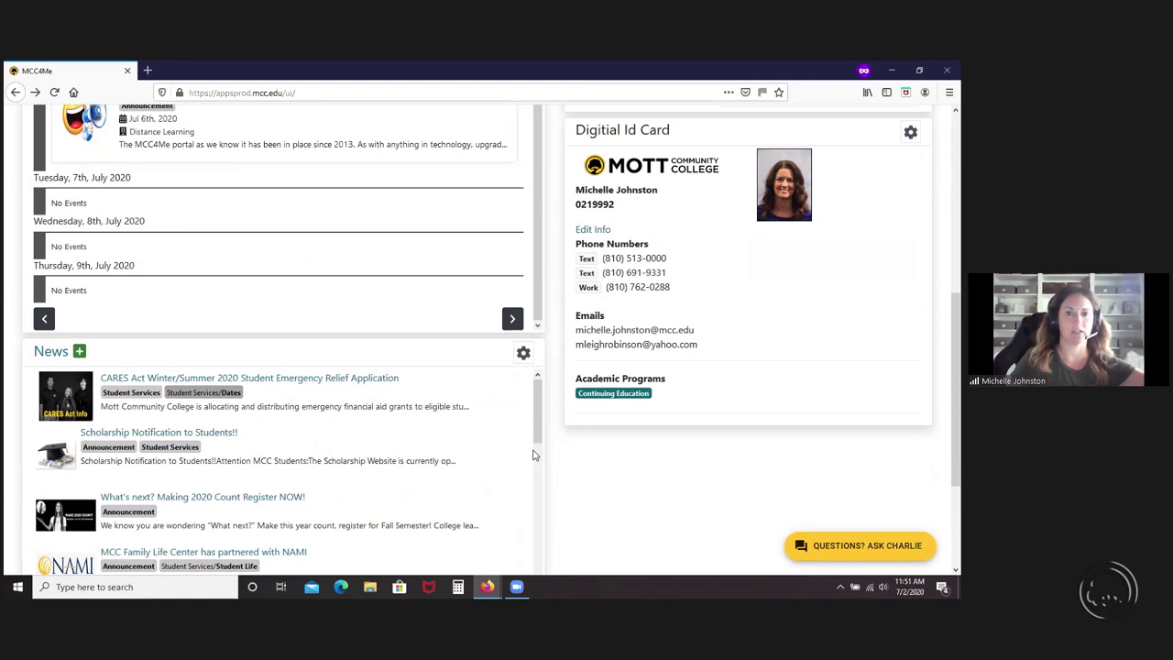
{"action": "scroll", "coordinate": [536, 456], "scroll_direction": "down", "scroll_amount": 5}
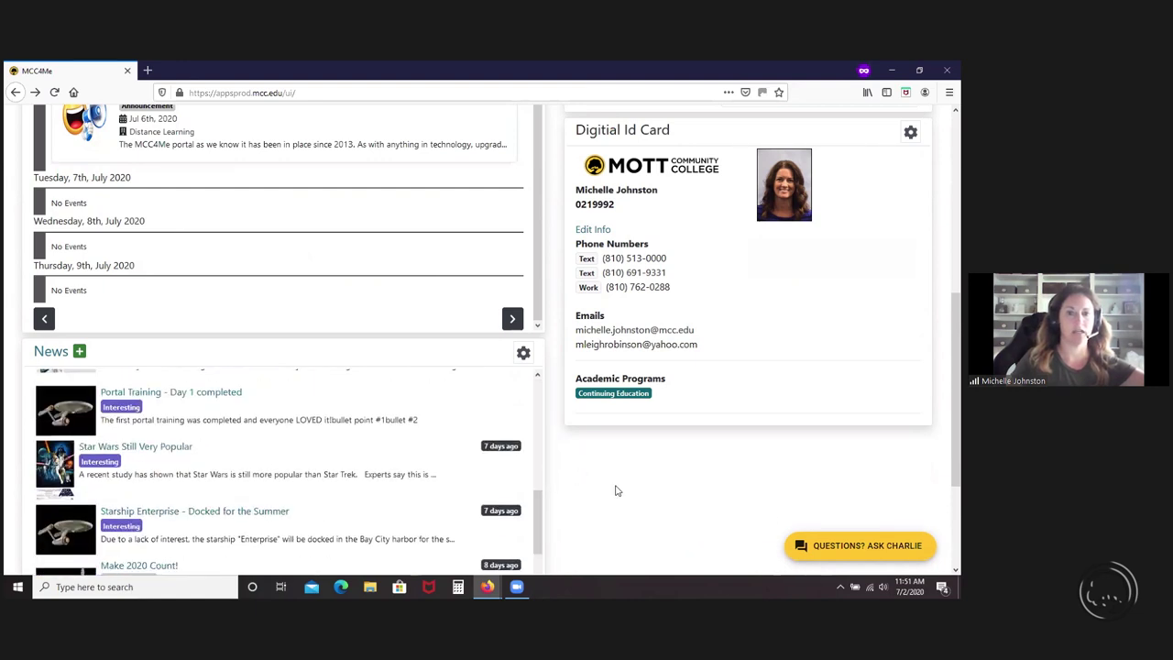
{"action": "scroll", "coordinate": [616, 490], "scroll_direction": "up", "scroll_amount": 3}
{"action": "scroll", "coordinate": [616, 490], "scroll_direction": "up", "scroll_amount": 4}
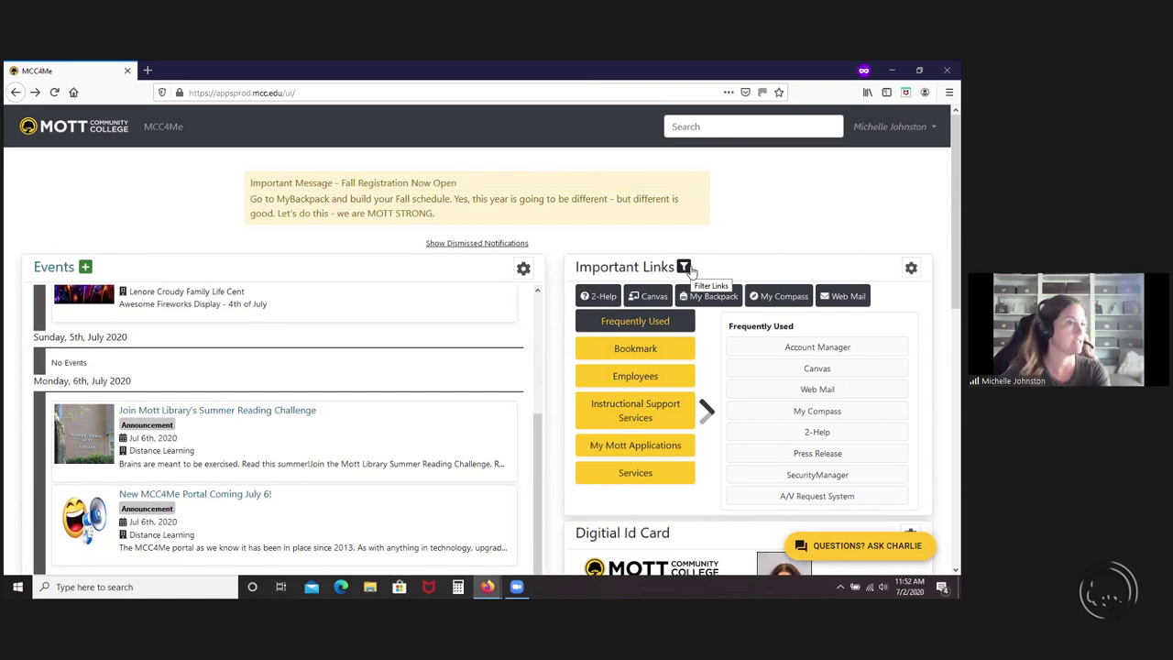
{"action": "scroll", "coordinate": [678, 413], "scroll_direction": "down", "scroll_amount": 3}
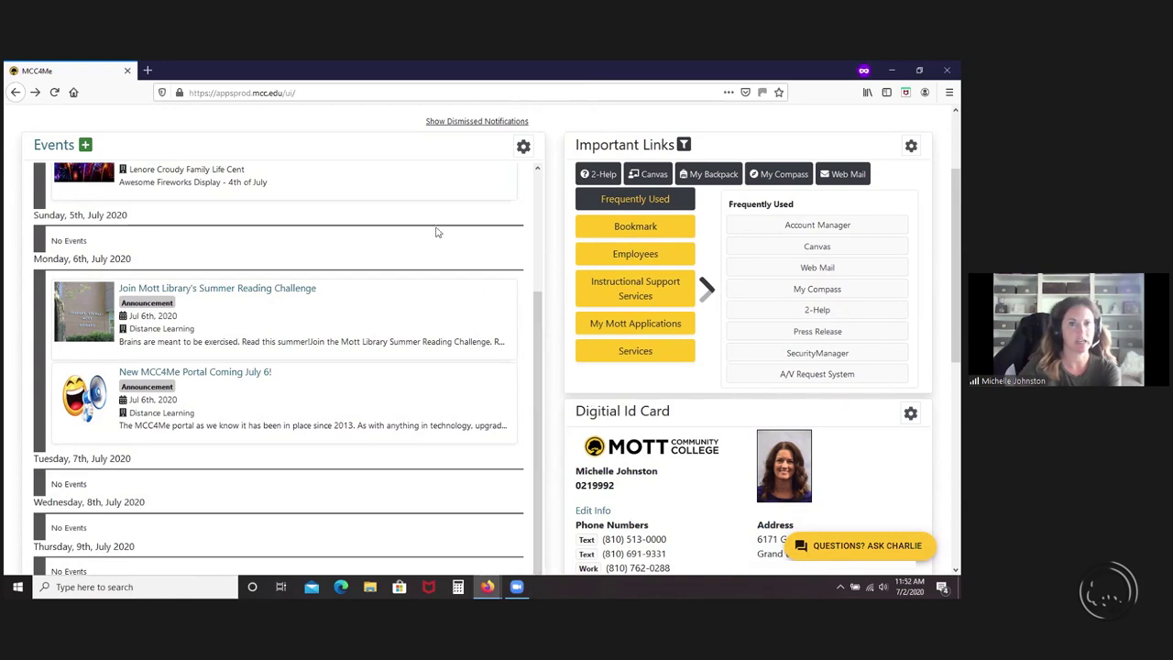
- Reveal the dismissed notifications, then hide them again
{"action": "scroll", "coordinate": [427, 237], "scroll_direction": "up", "scroll_amount": 3}
{"action": "scroll", "coordinate": [427, 229], "scroll_direction": "up", "scroll_amount": 4}
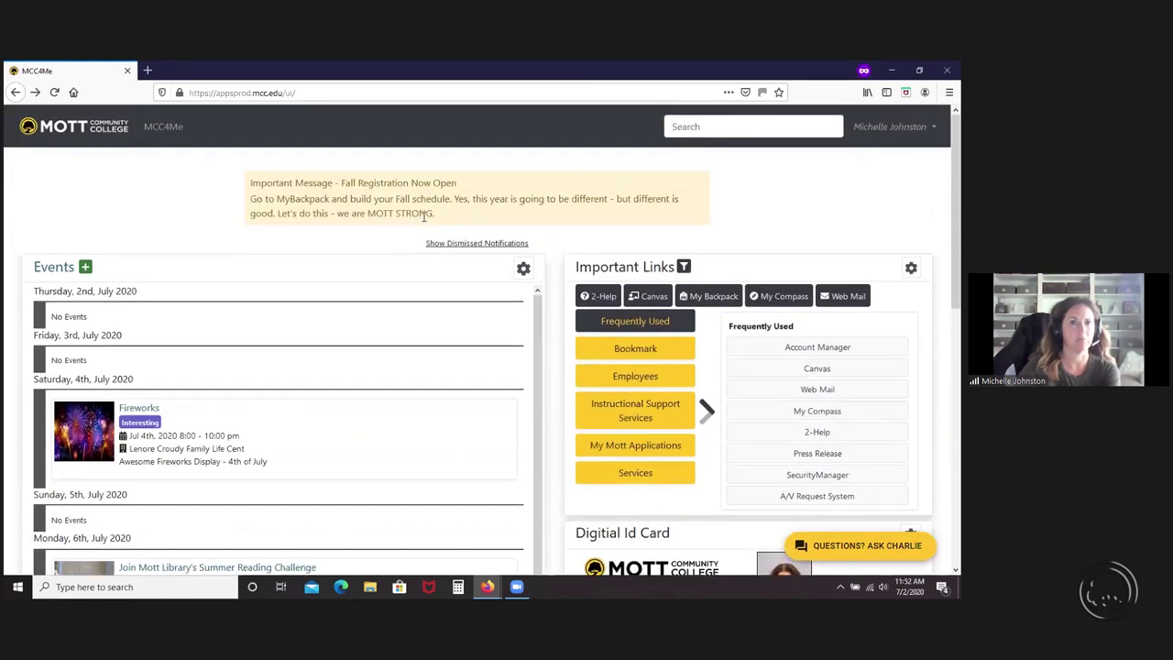
{"action": "left_click", "coordinate": [449, 243]}
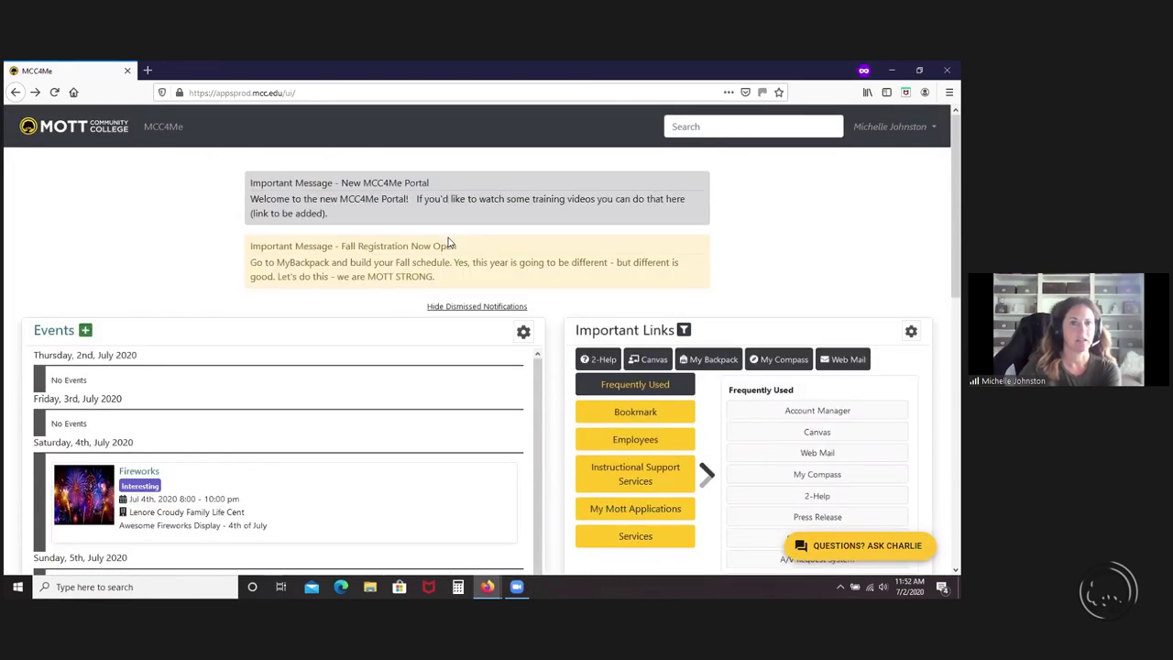
{"action": "left_click", "coordinate": [470, 307]}
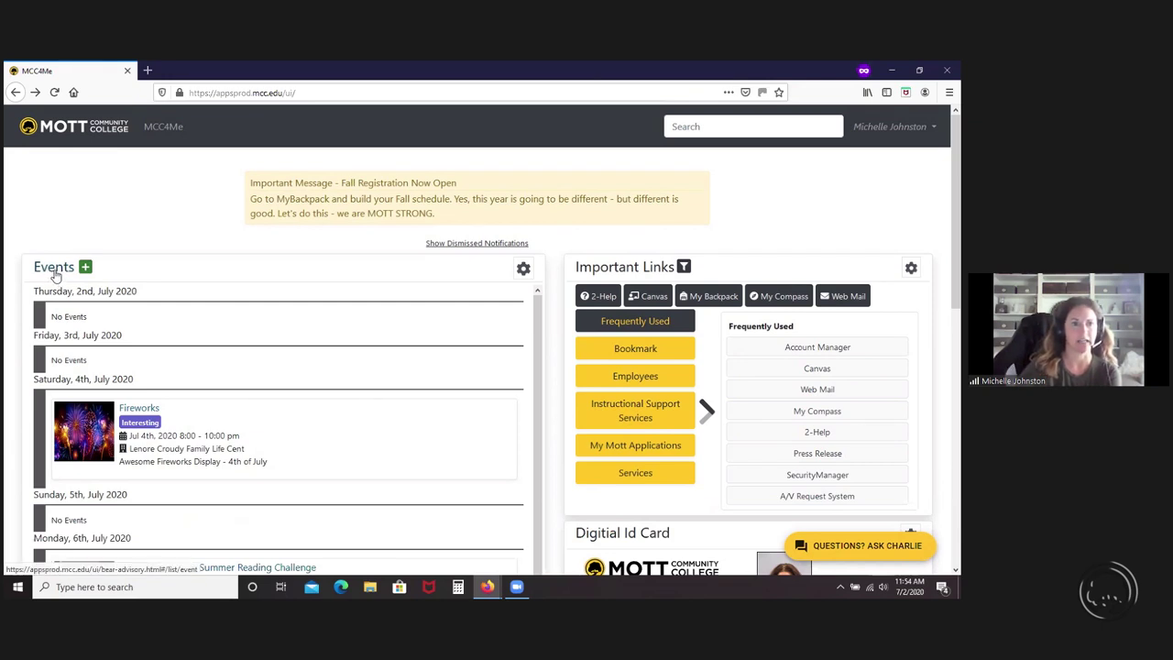
{"action": "left_click", "coordinate": [54, 269]}
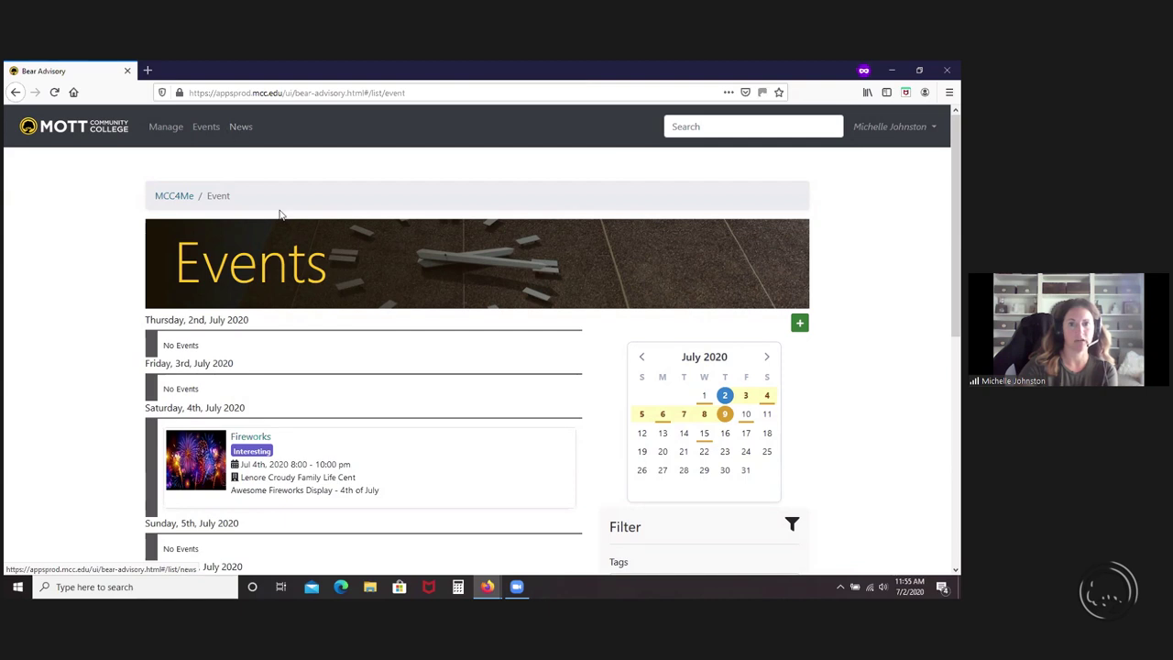
{"action": "scroll", "coordinate": [836, 479], "scroll_direction": "down", "scroll_amount": 3}
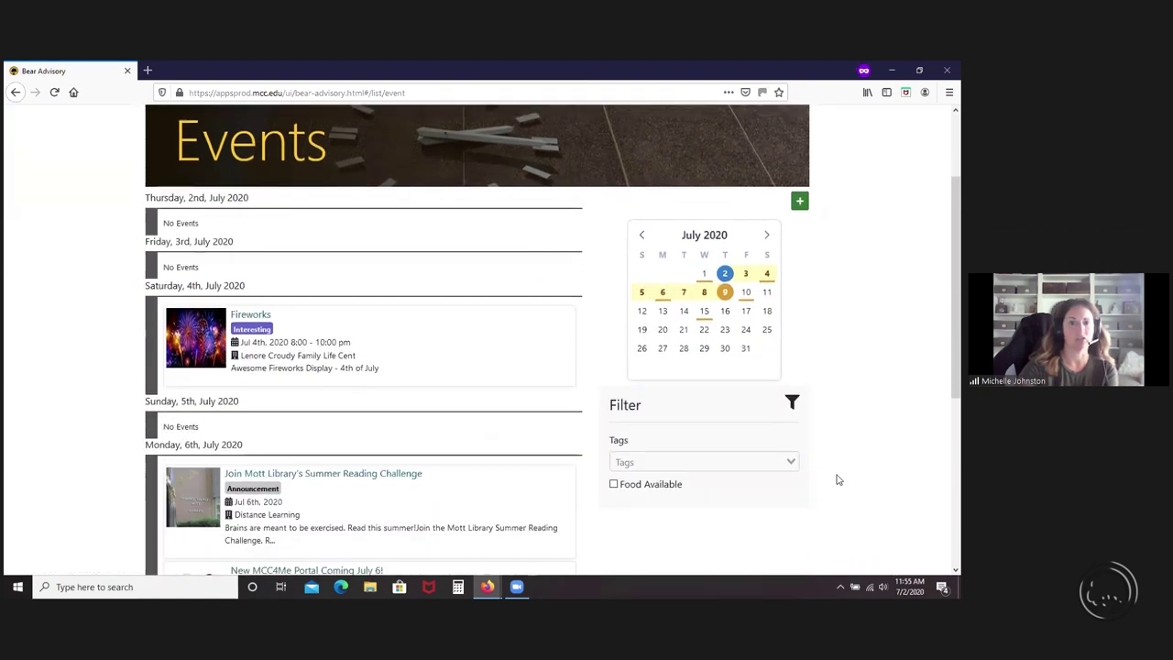
{"action": "scroll", "coordinate": [852, 476], "scroll_direction": "up", "scroll_amount": 2}
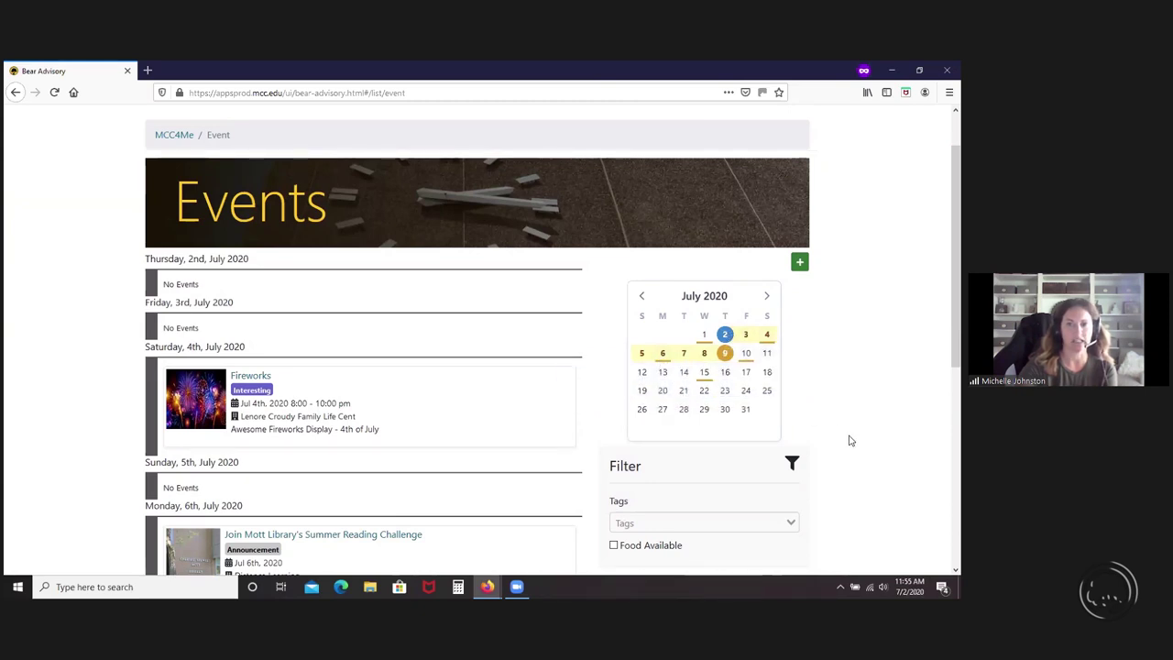
{"action": "scroll", "coordinate": [849, 441], "scroll_direction": "down", "scroll_amount": 2}
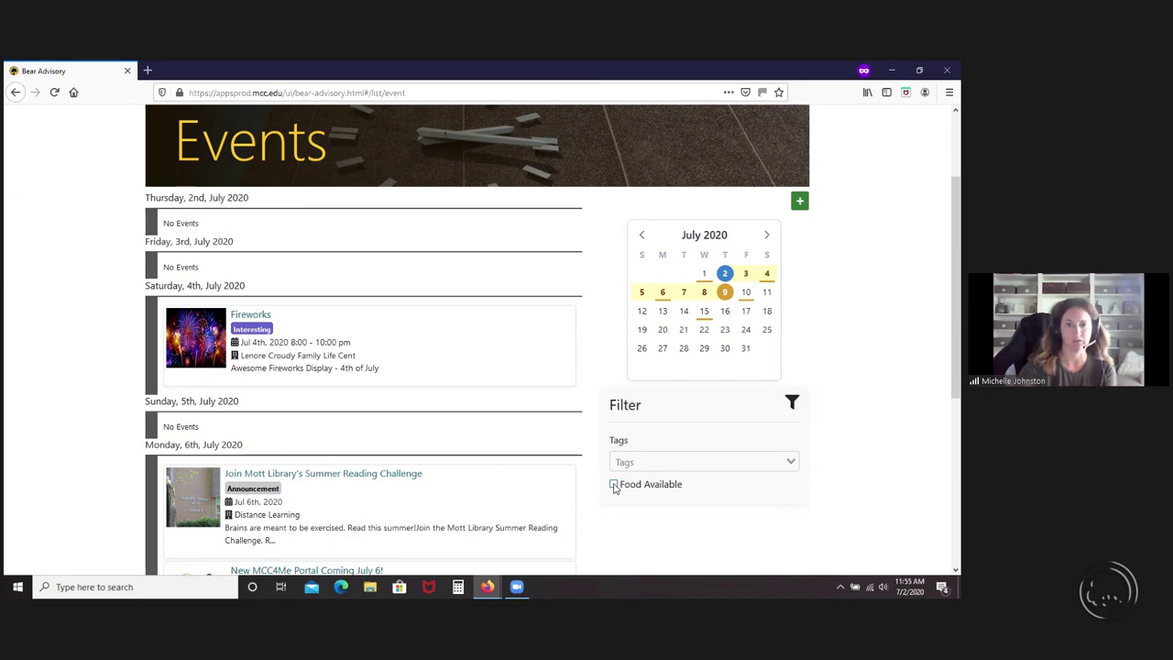
{"action": "scroll", "coordinate": [614, 489], "scroll_direction": "up", "scroll_amount": 2}
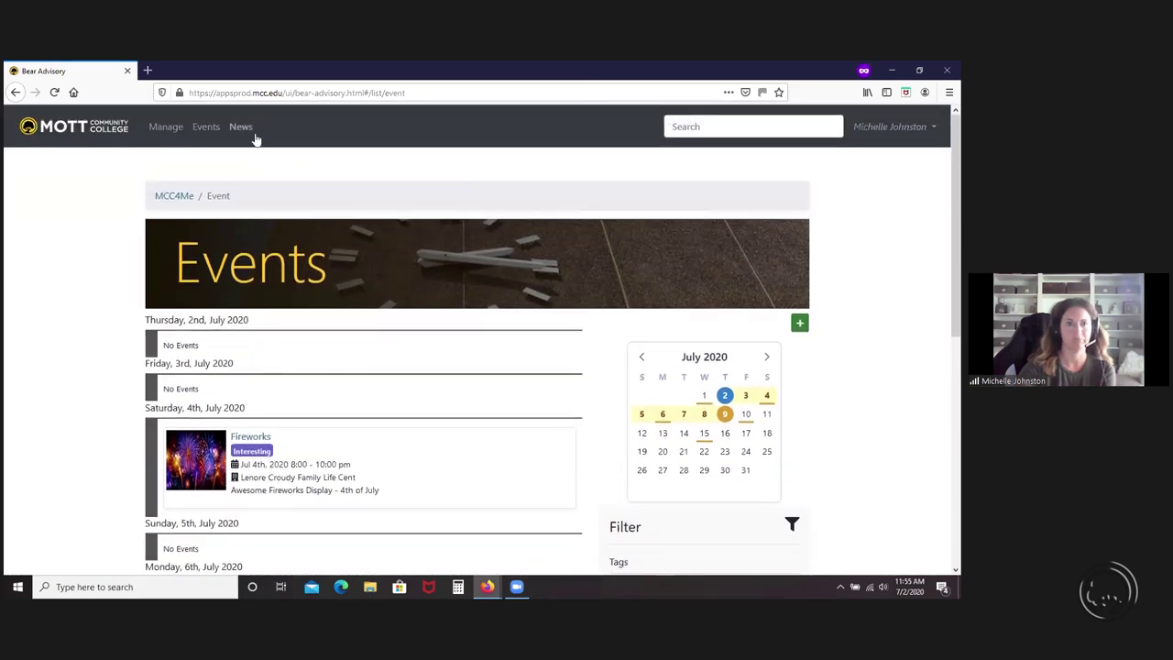
{"action": "left_click", "coordinate": [243, 129]}
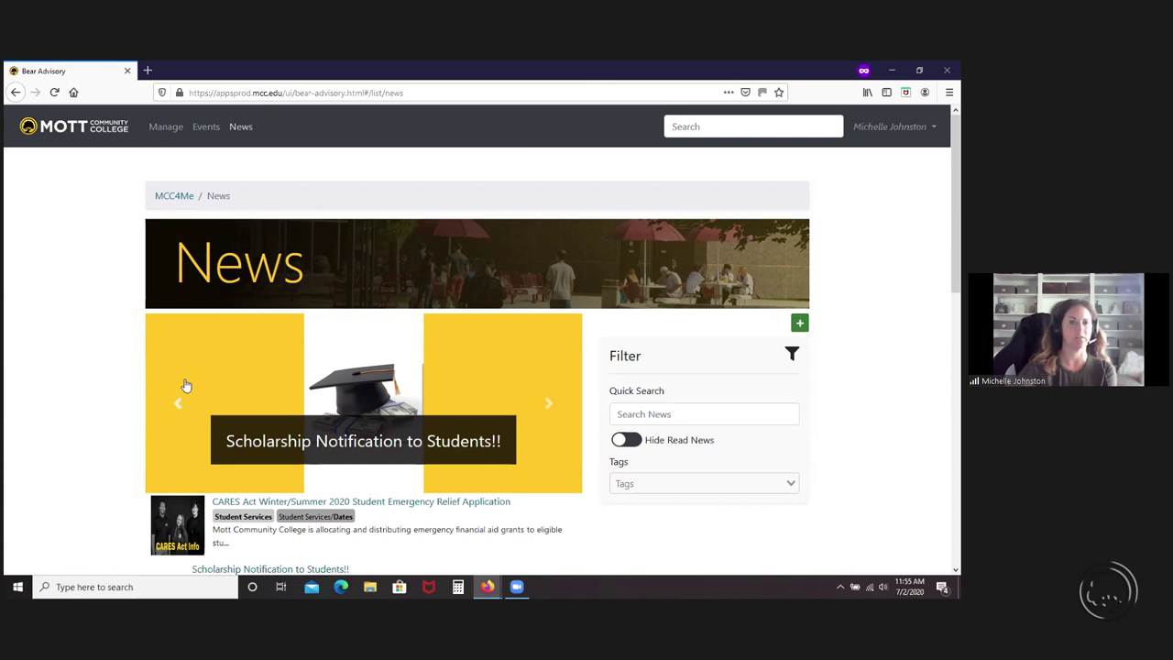
- Advance the featured news slideshow four stories, then return to the MCC4Me dashboard
{"action": "left_click", "coordinate": [550, 406]}
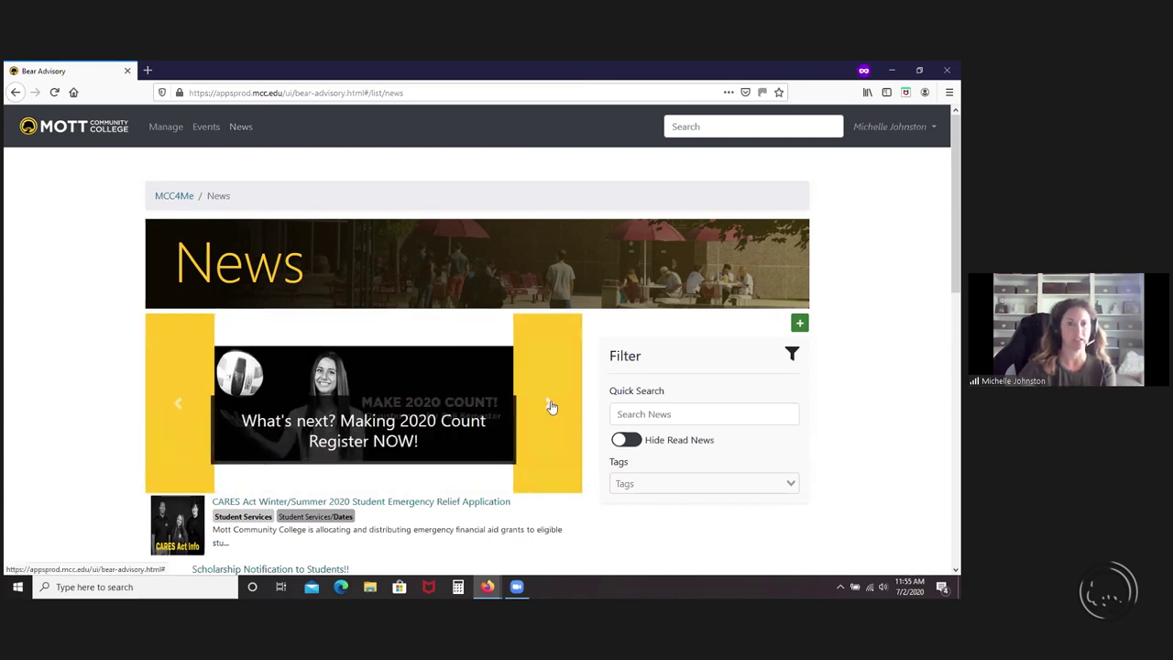
{"action": "left_click", "coordinate": [550, 406]}
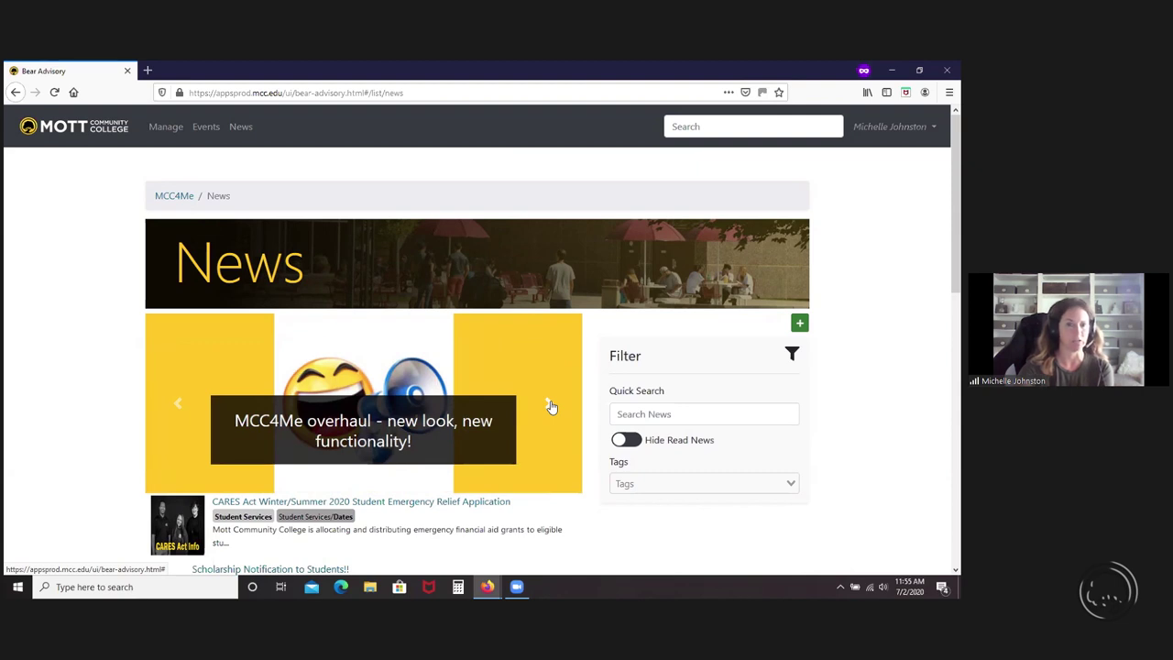
{"action": "left_click", "coordinate": [550, 406]}
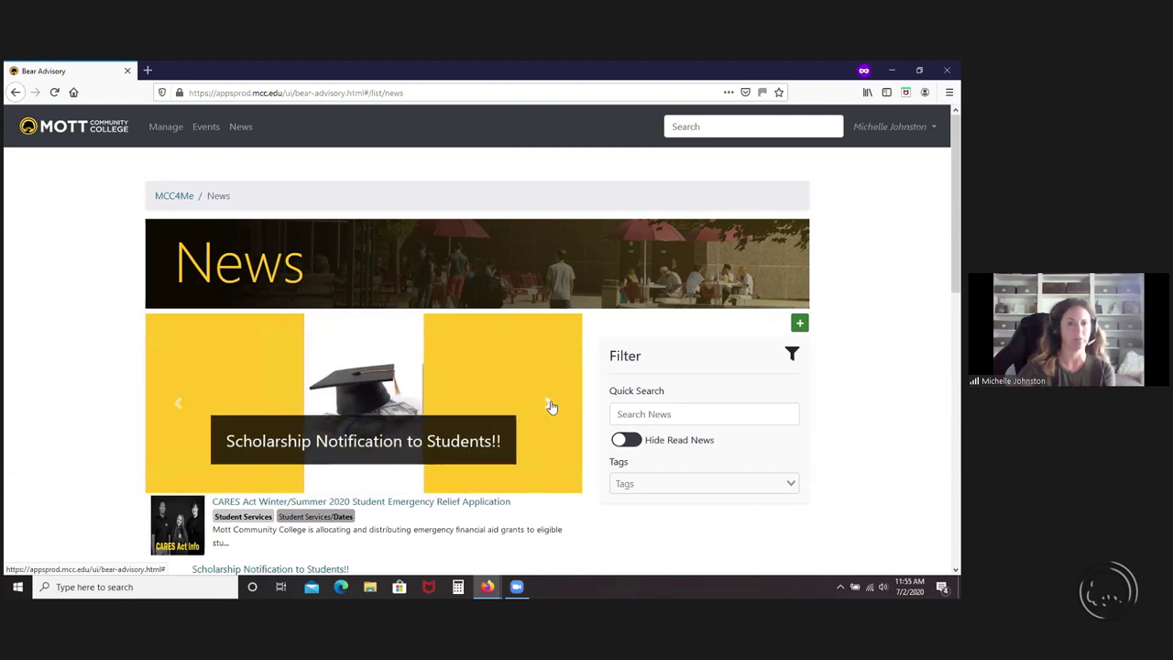
{"action": "left_click", "coordinate": [549, 406]}
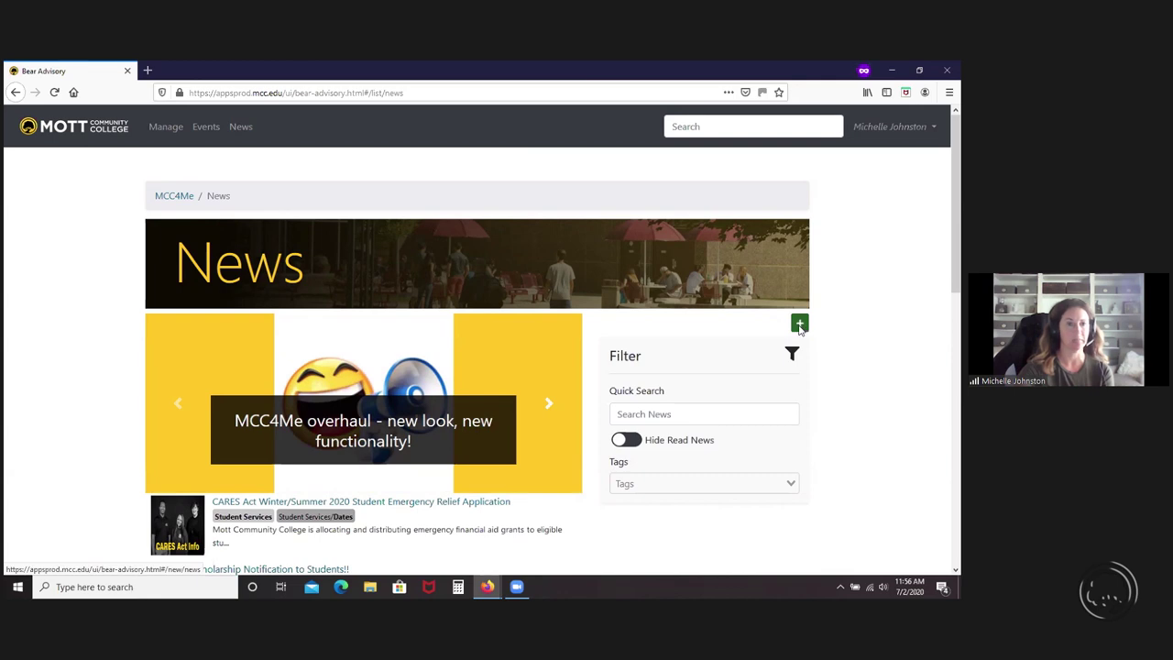
{"action": "left_click", "coordinate": [181, 197]}
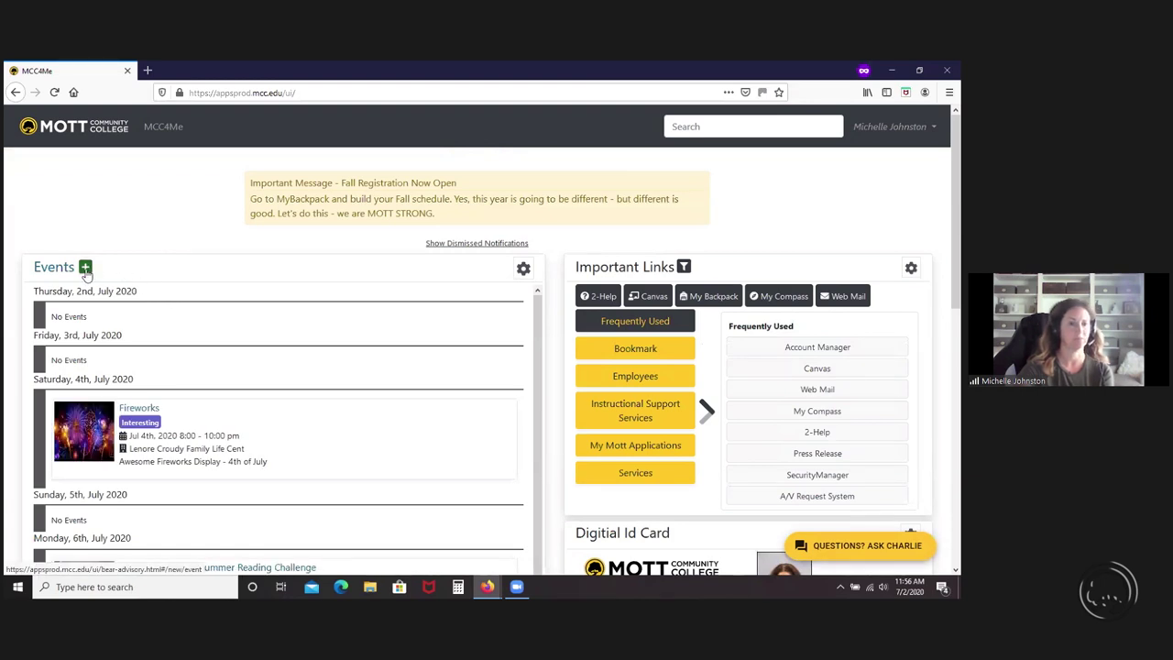
- Scroll the home page down until the News panel with the CARES Act and Scholarship items shows
{"action": "scroll", "coordinate": [176, 327], "scroll_direction": "down", "scroll_amount": 2}
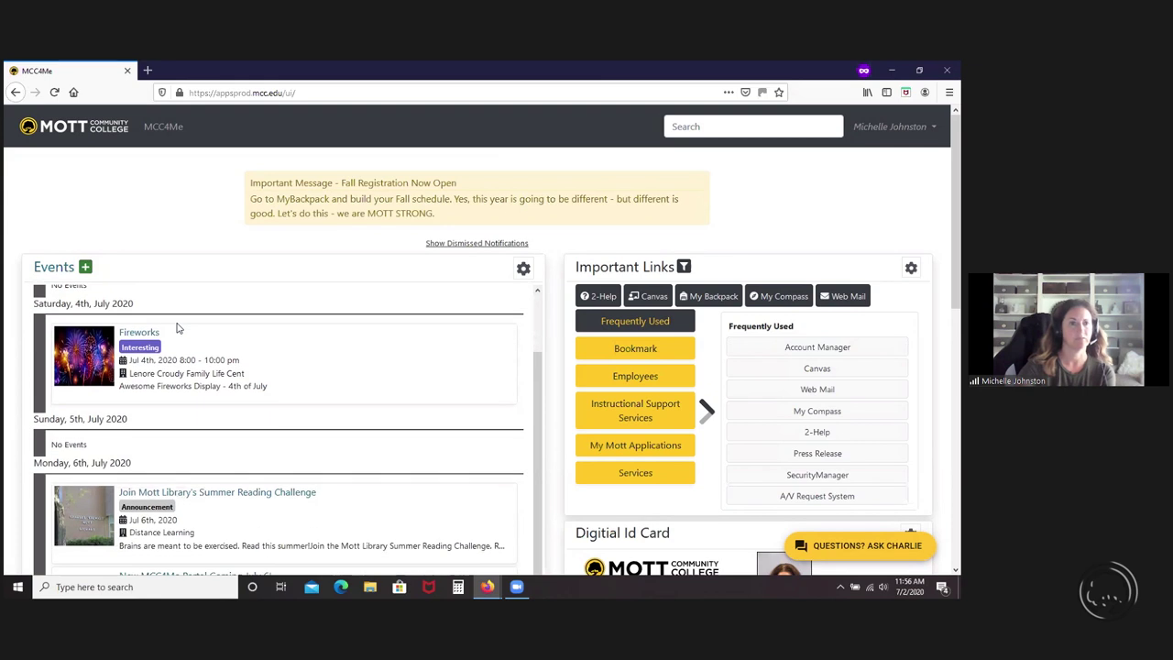
{"action": "scroll", "coordinate": [178, 327], "scroll_direction": "up", "scroll_amount": 2}
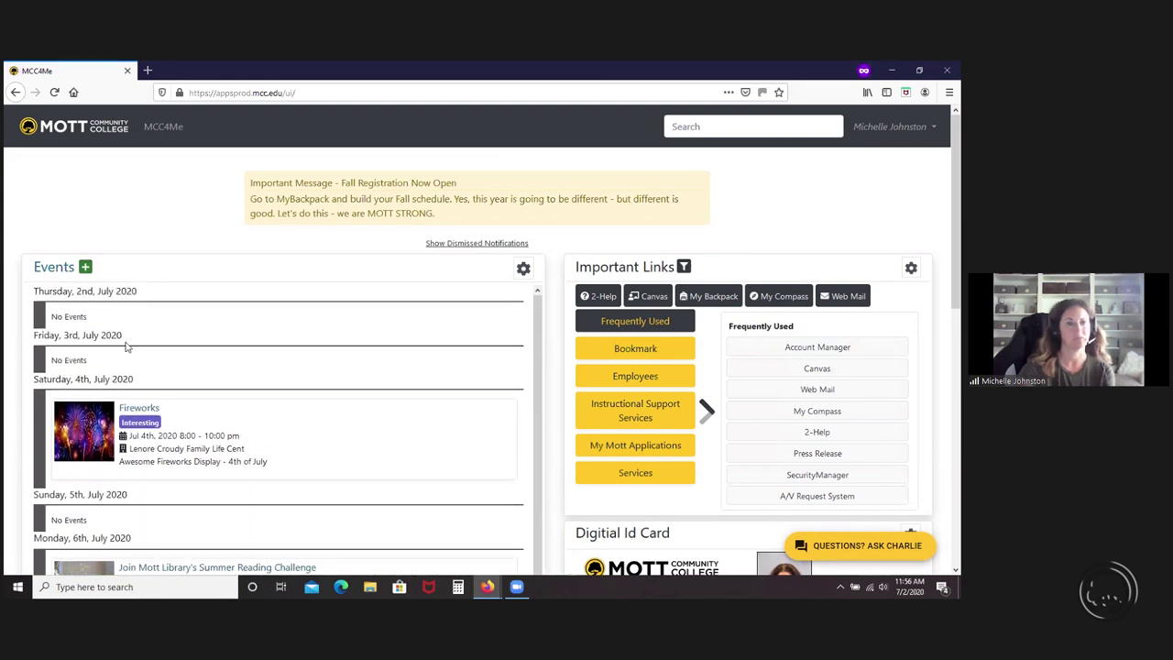
{"action": "scroll", "coordinate": [135, 442], "scroll_direction": "down", "scroll_amount": 4}
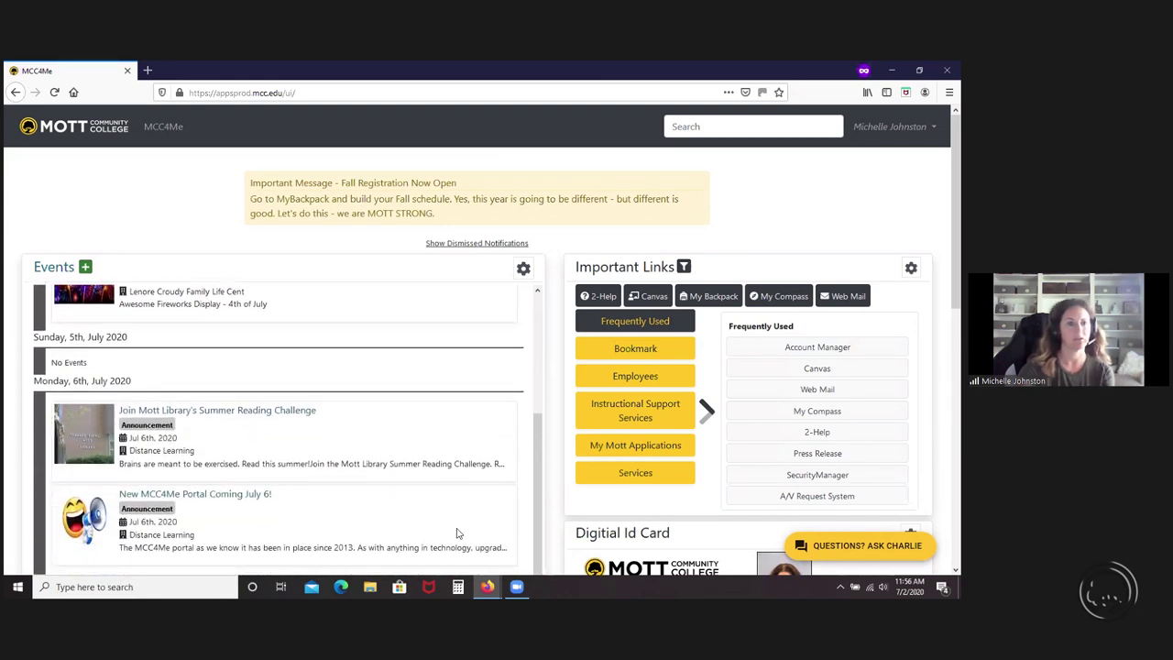
{"action": "scroll", "coordinate": [457, 533], "scroll_direction": "down", "scroll_amount": 10}
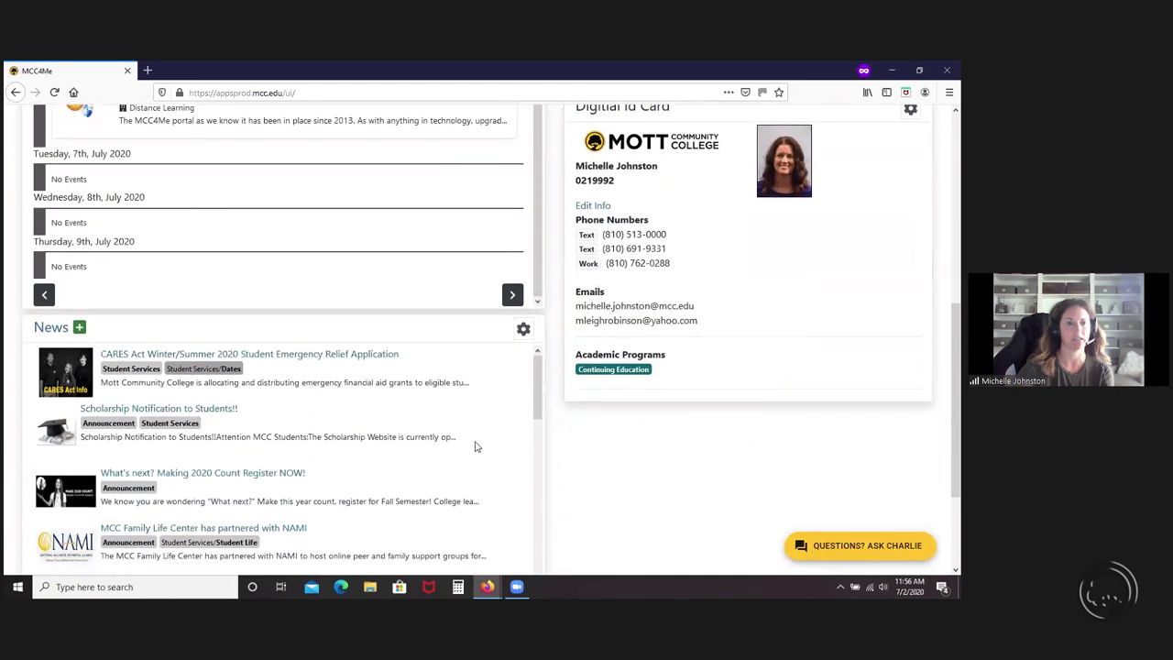
- Start a blank New News draft and list its Publication Type choices
{"action": "left_click", "coordinate": [81, 328]}
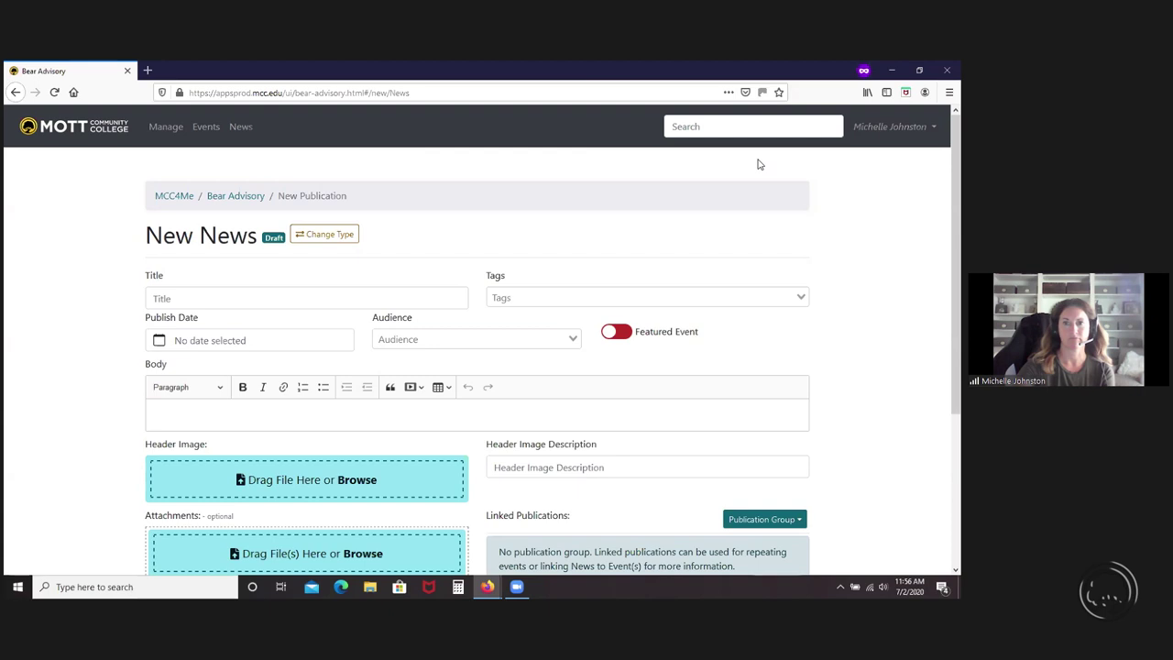
{"action": "left_click", "coordinate": [329, 240]}
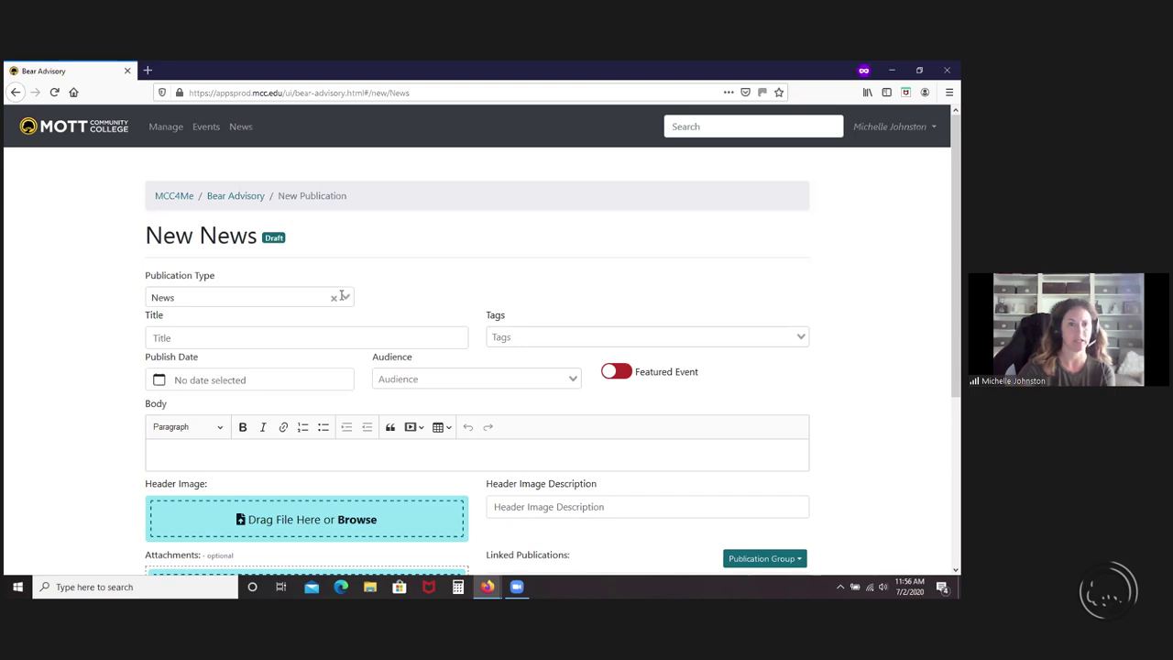
{"action": "left_click", "coordinate": [343, 297]}
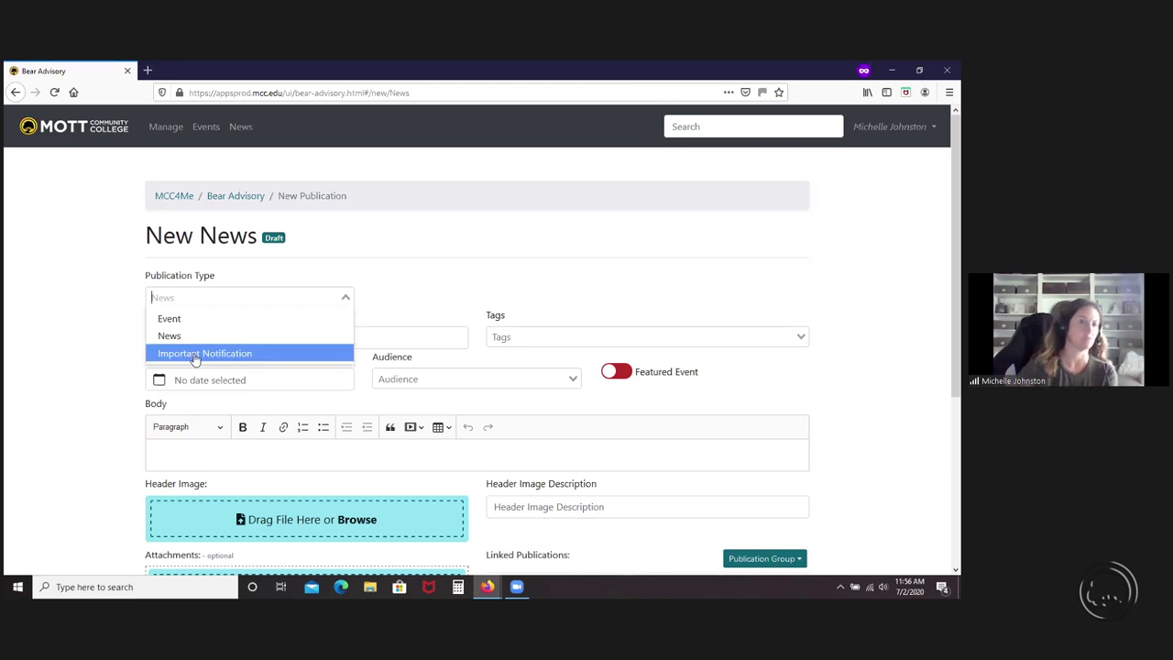
- Keep the type as News and enter the title 'Portal Training'
{"action": "left_click", "coordinate": [193, 337]}
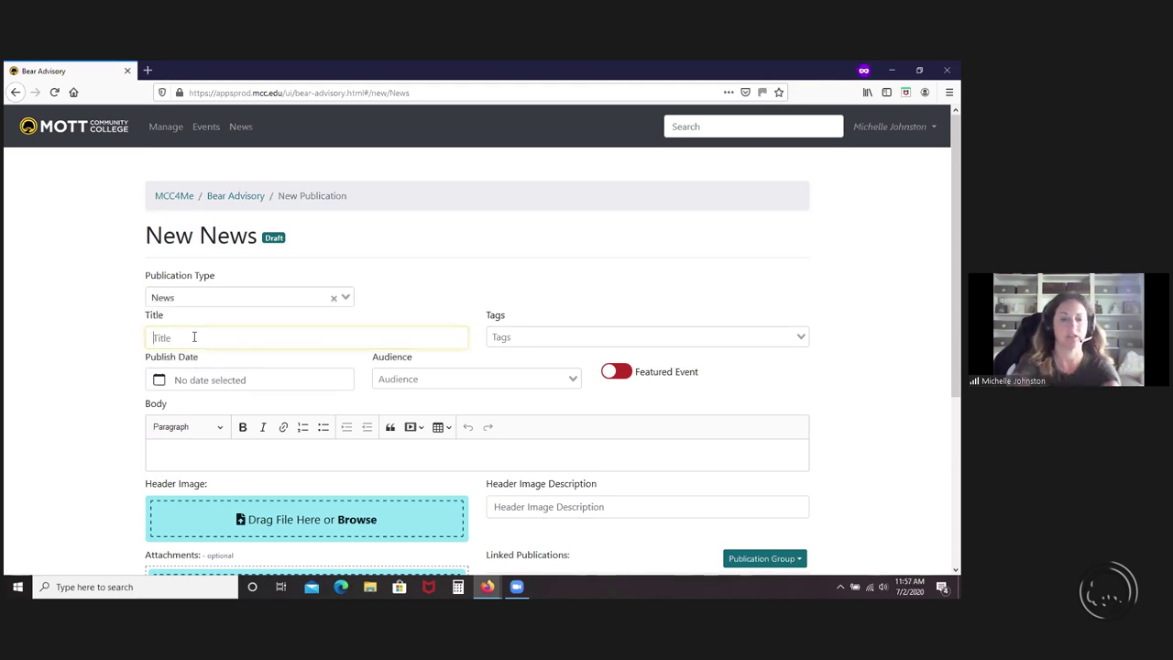
{"action": "type", "text": "Portal"}
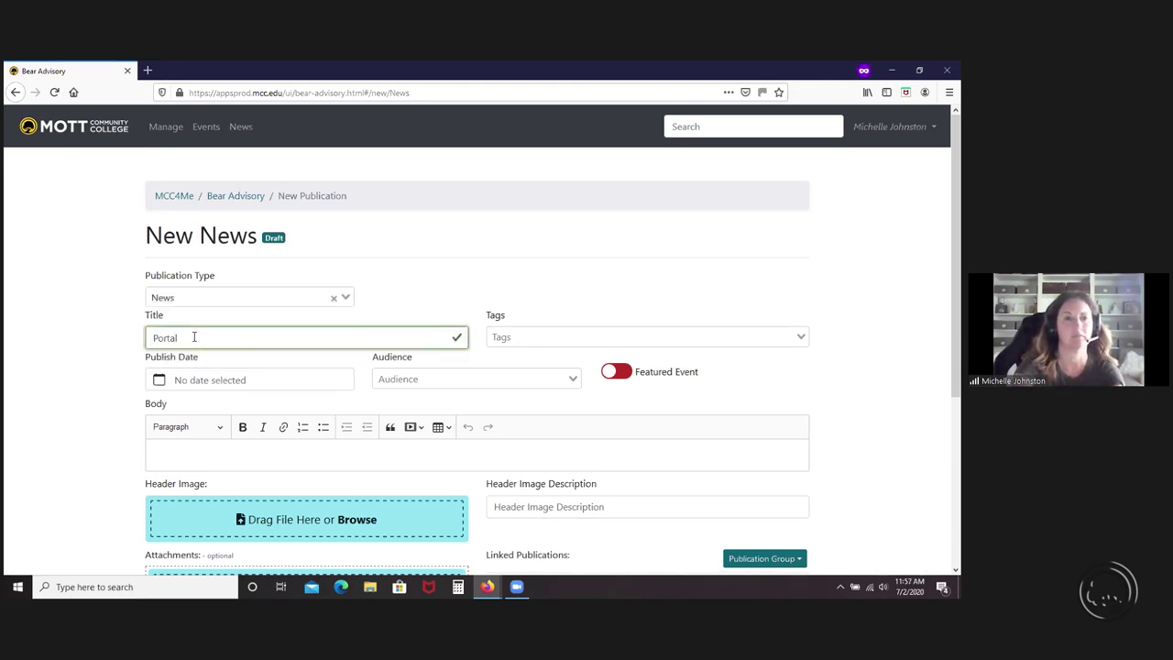
{"action": "type", "text": " Training"}
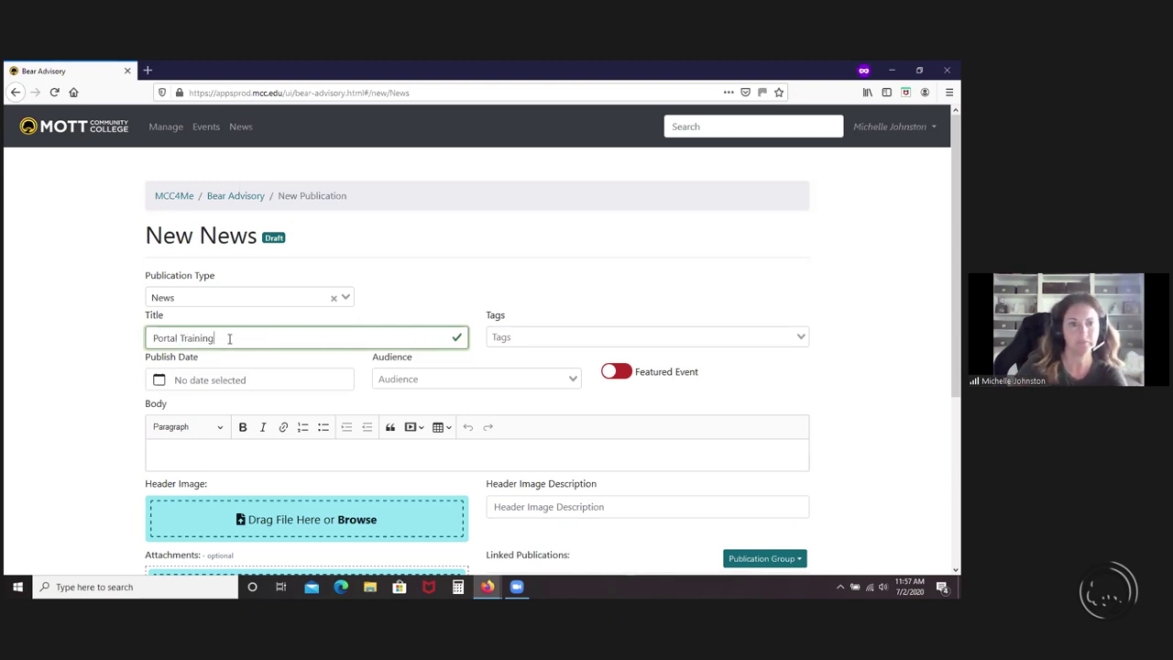
{"action": "left_click_drag", "start_coordinate": [229, 338], "coordinate": [162, 338]}
{"action": "left_click", "coordinate": [314, 344]}
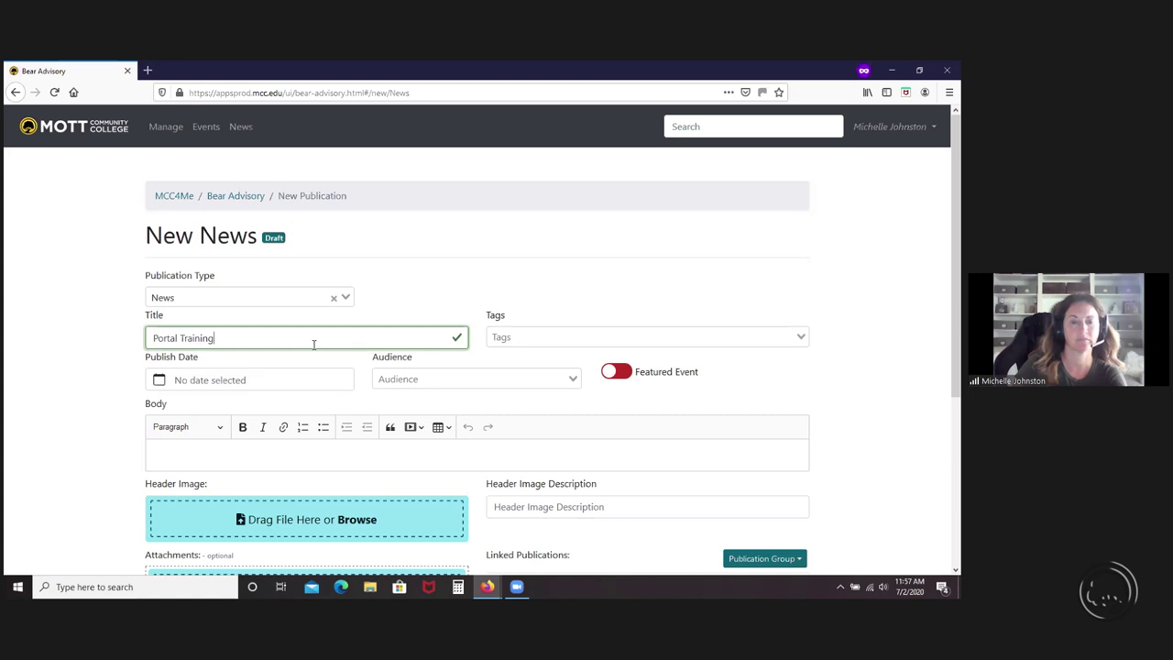
{"action": "left_click", "coordinate": [515, 337]}
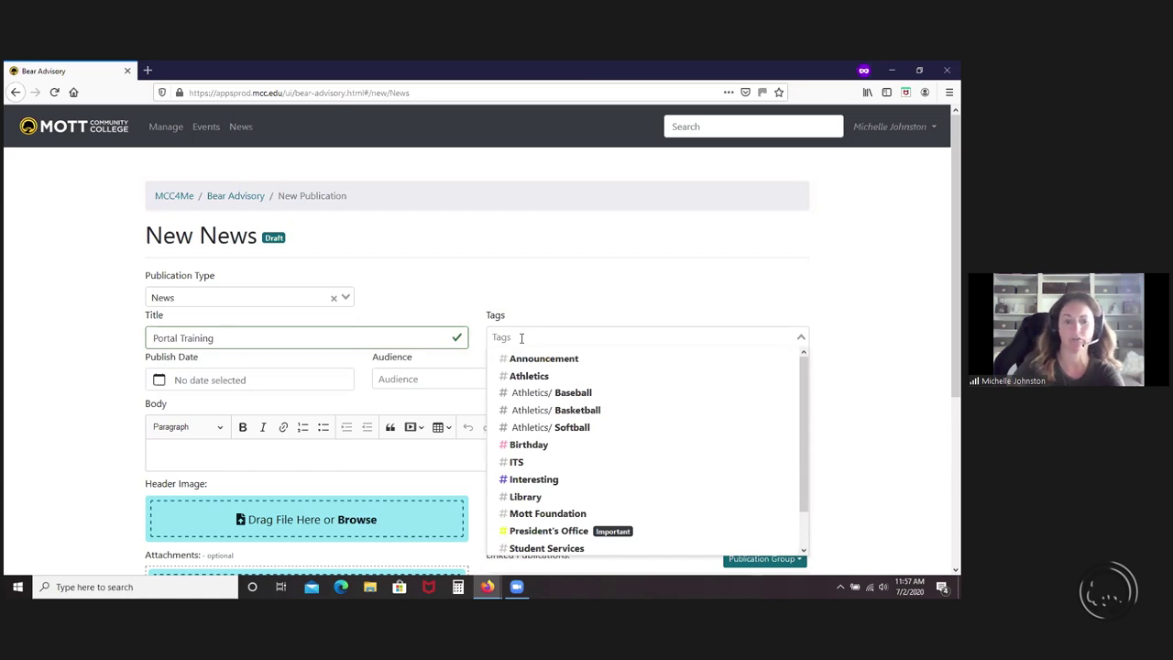
- Tag the Portal Training item ITS and Interesting
{"action": "left_click", "coordinate": [516, 461]}
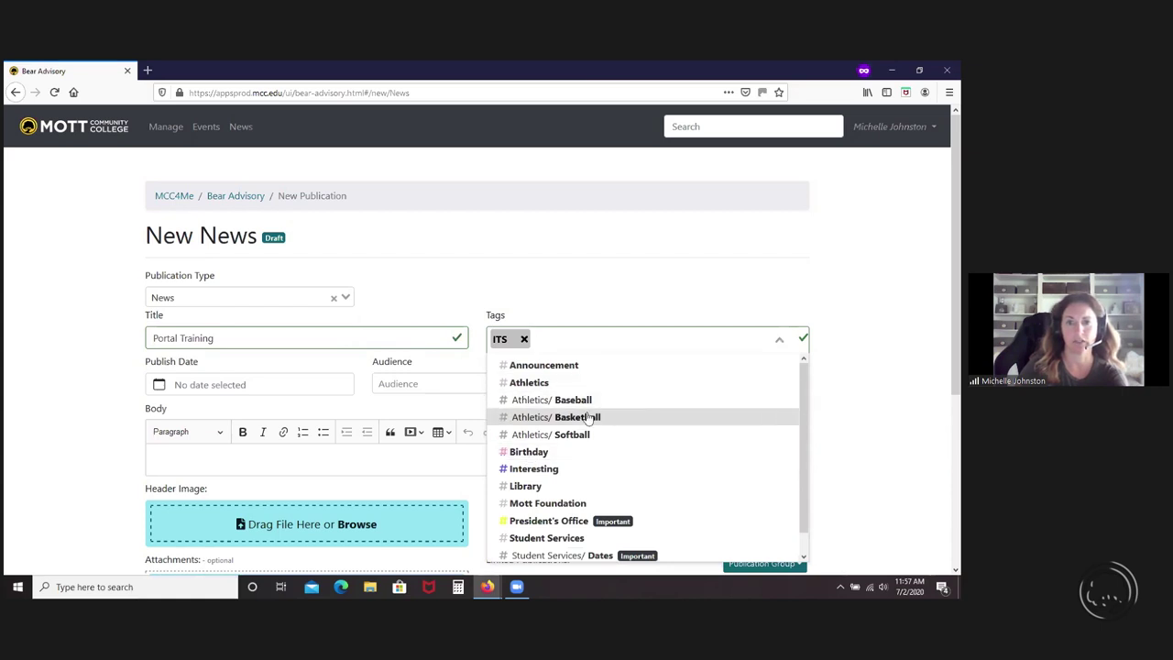
{"action": "left_click", "coordinate": [541, 470]}
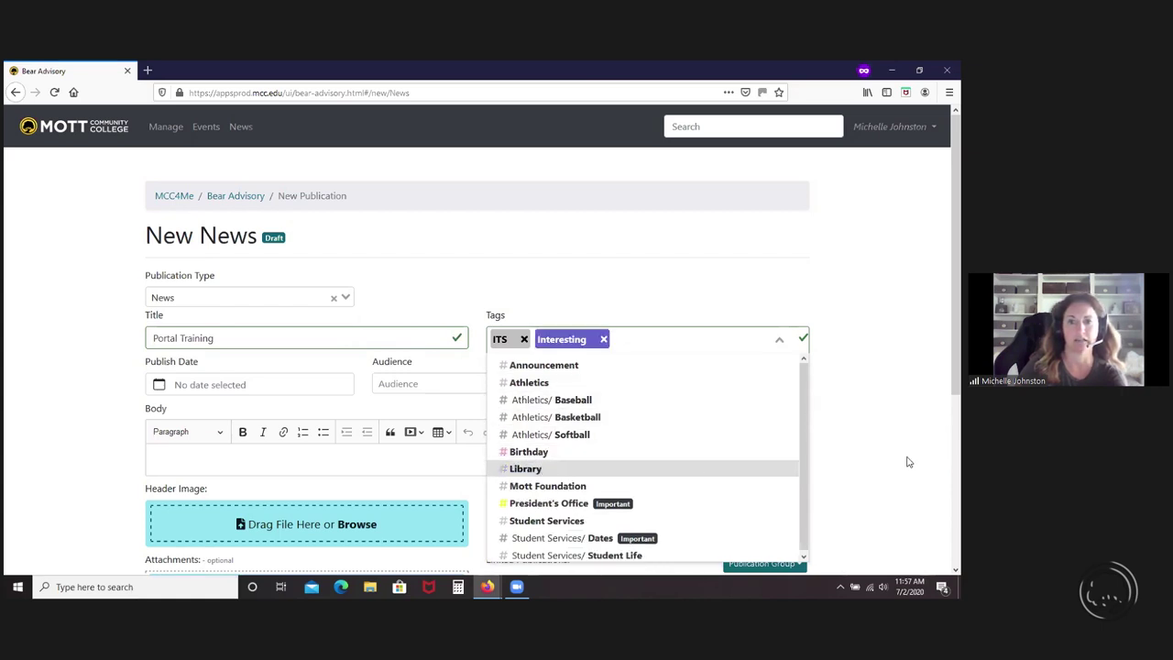
{"action": "left_click", "coordinate": [907, 461]}
- Set the publish date to July 2, 2020 and the audience to Internal (Require Login)
{"action": "left_click", "coordinate": [256, 390]}
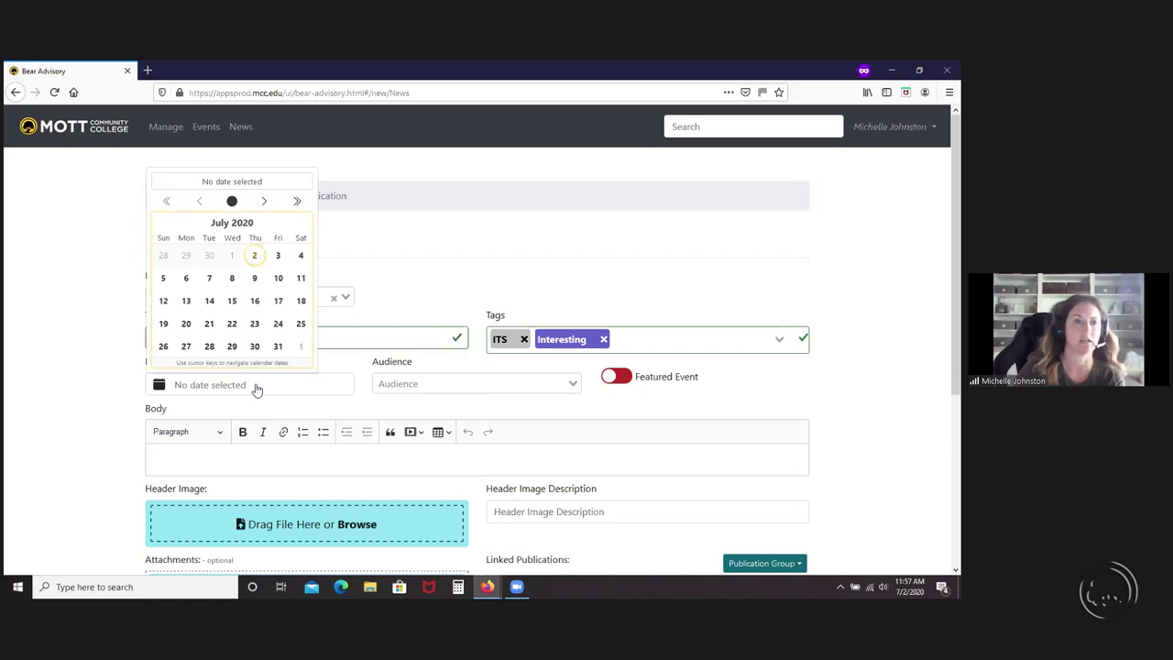
{"action": "left_click", "coordinate": [255, 257]}
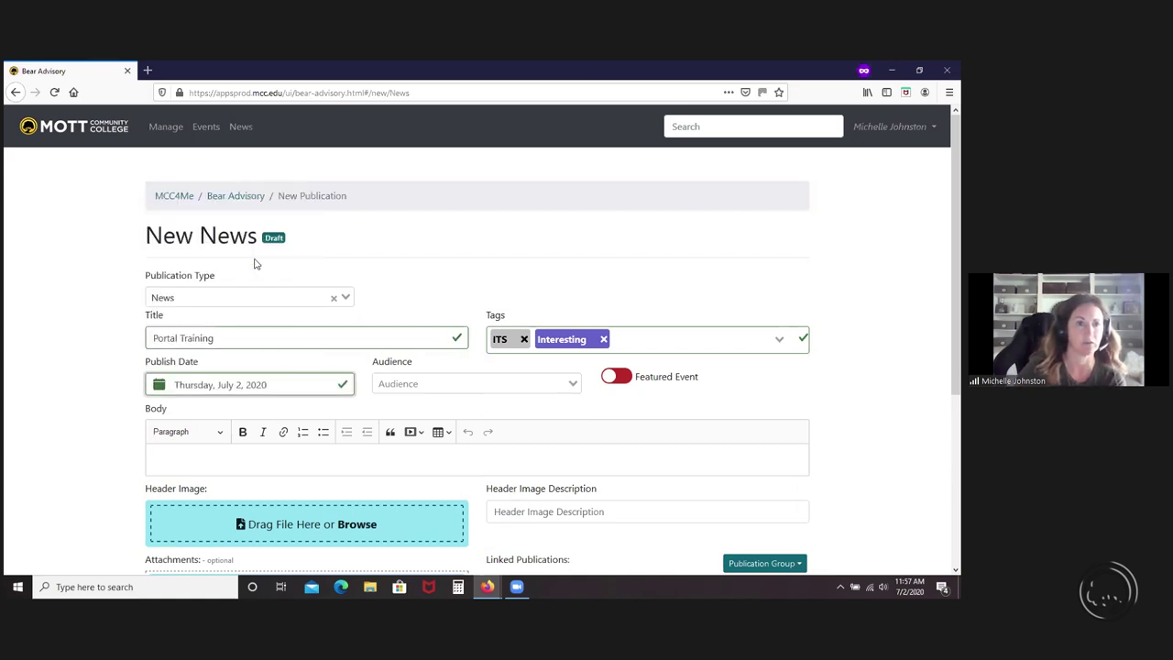
{"action": "left_click", "coordinate": [572, 384]}
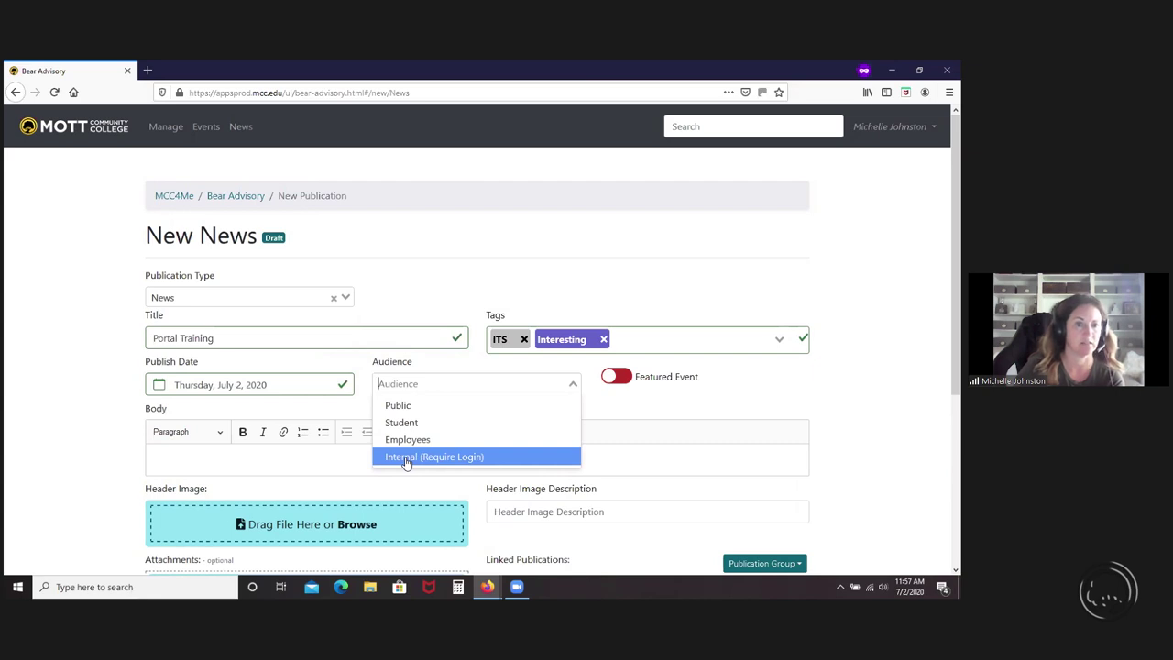
{"action": "left_click", "coordinate": [406, 459]}
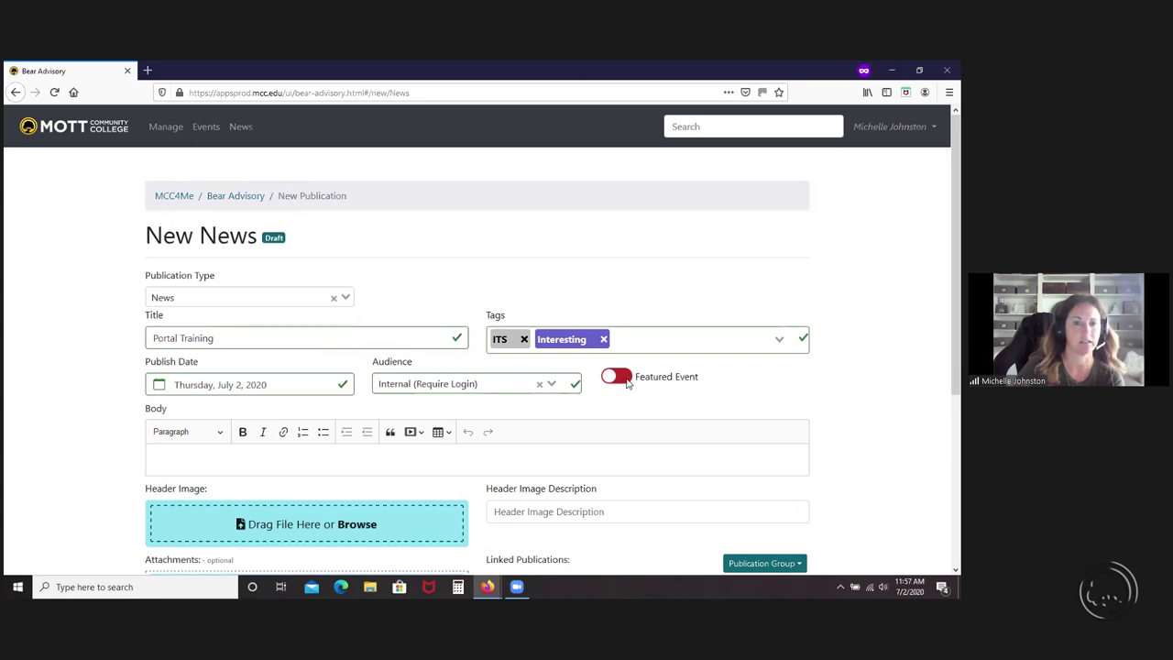
{"action": "left_click", "coordinate": [202, 462]}
- Enter body text 'This is a test' and upload fireworks.jpg as the header image
{"action": "type", "text": "This is a test"}
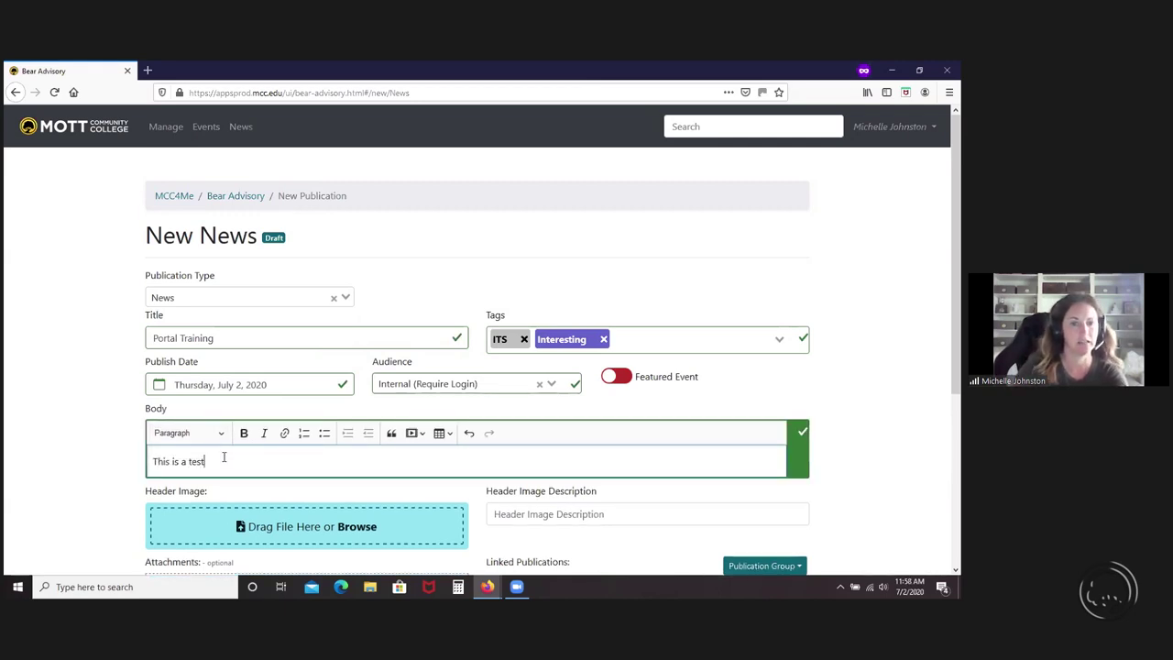
{"action": "scroll", "coordinate": [266, 454], "scroll_direction": "down", "scroll_amount": 1}
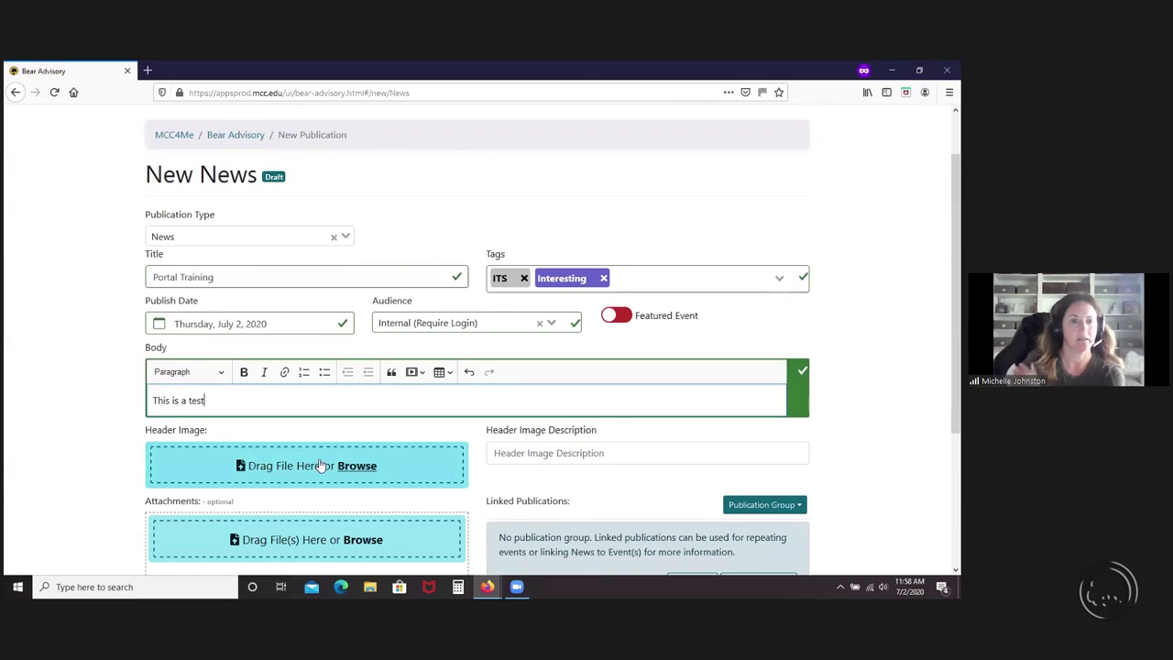
{"action": "left_click", "coordinate": [320, 464]}
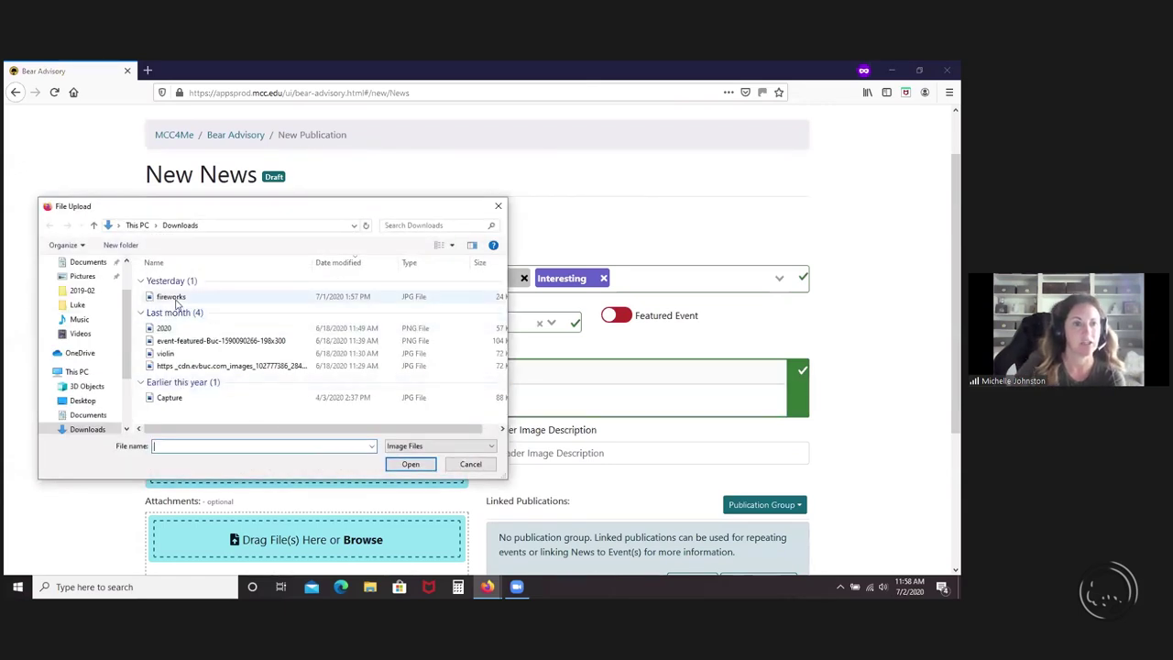
{"action": "left_click", "coordinate": [171, 296]}
{"action": "left_click", "coordinate": [391, 466]}
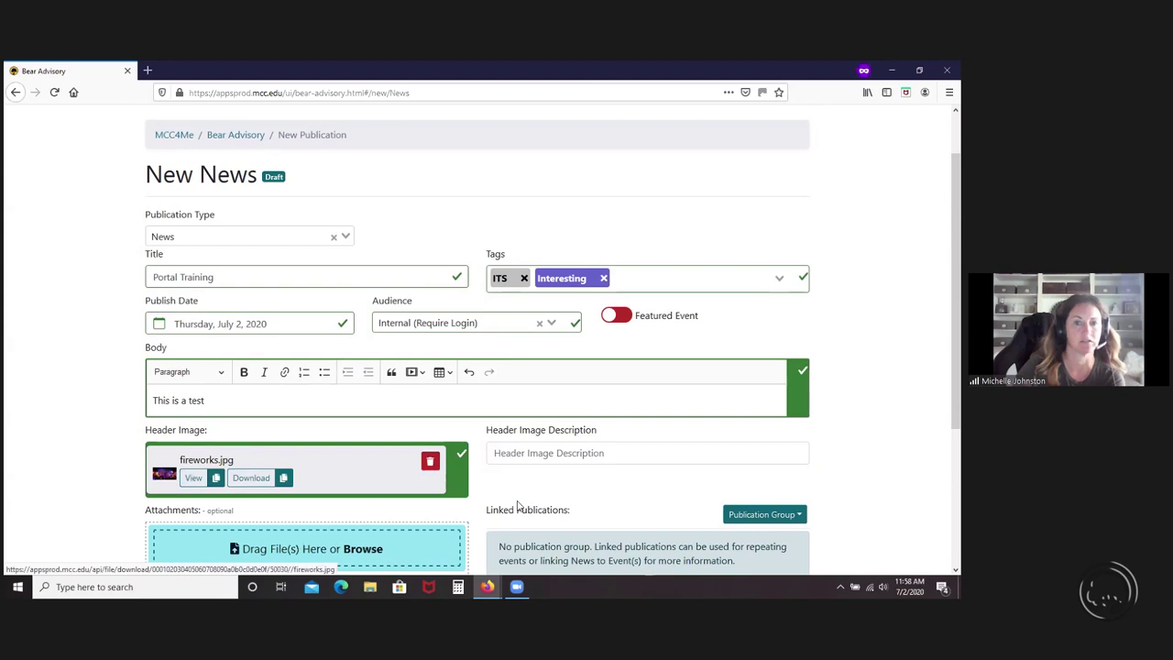
- Give the header image the description 'Fireworks'
{"action": "left_click", "coordinate": [553, 451]}
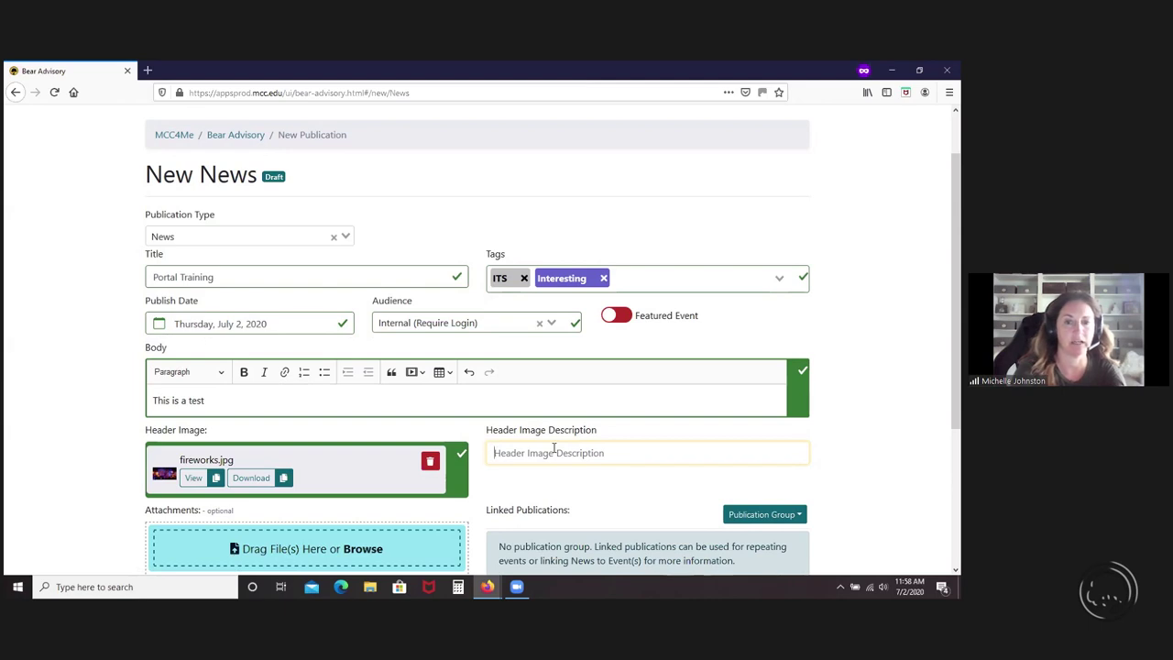
{"action": "type", "text": "F"}
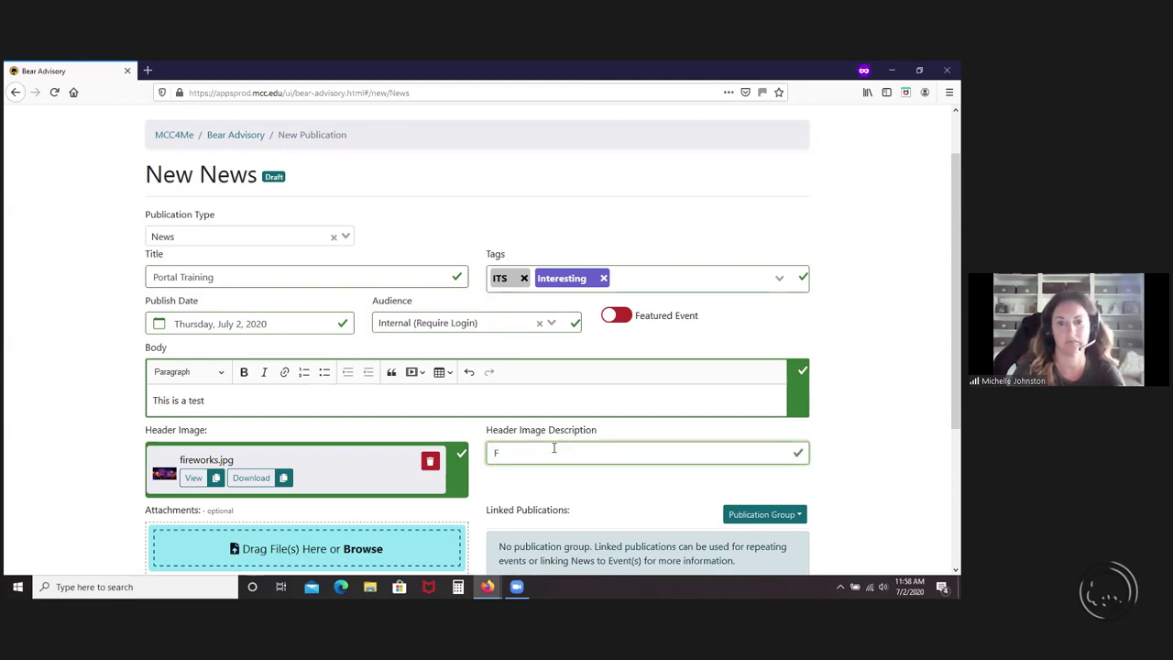
{"action": "type", "text": "ireworks"}
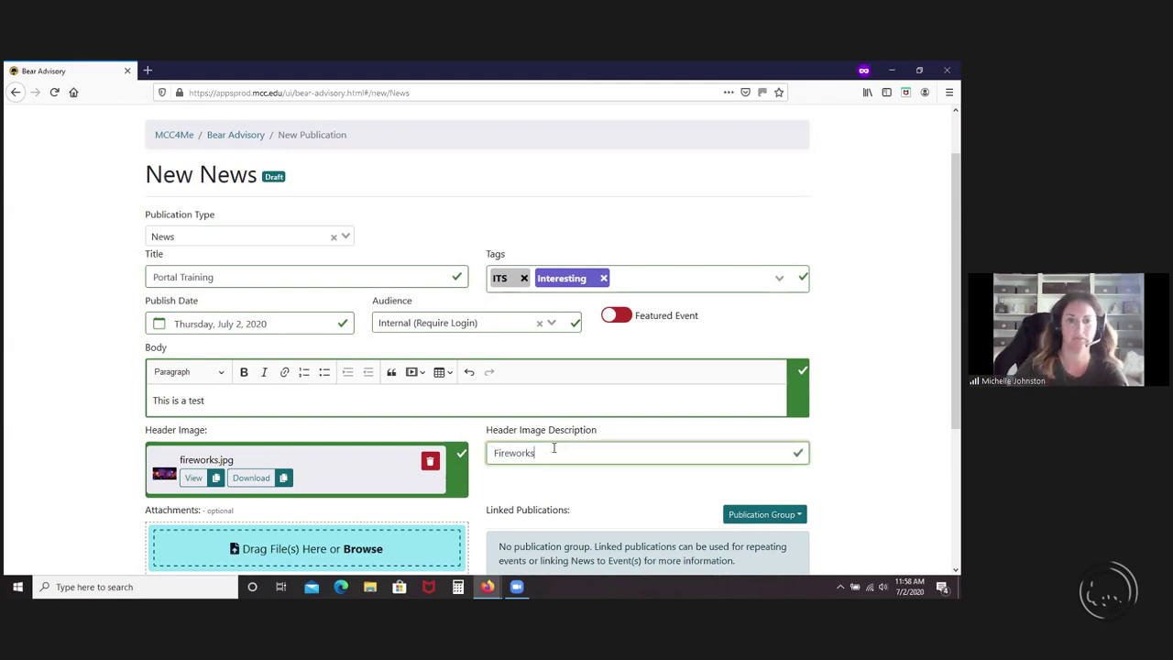
{"action": "scroll", "coordinate": [554, 449], "scroll_direction": "down", "scroll_amount": 2}
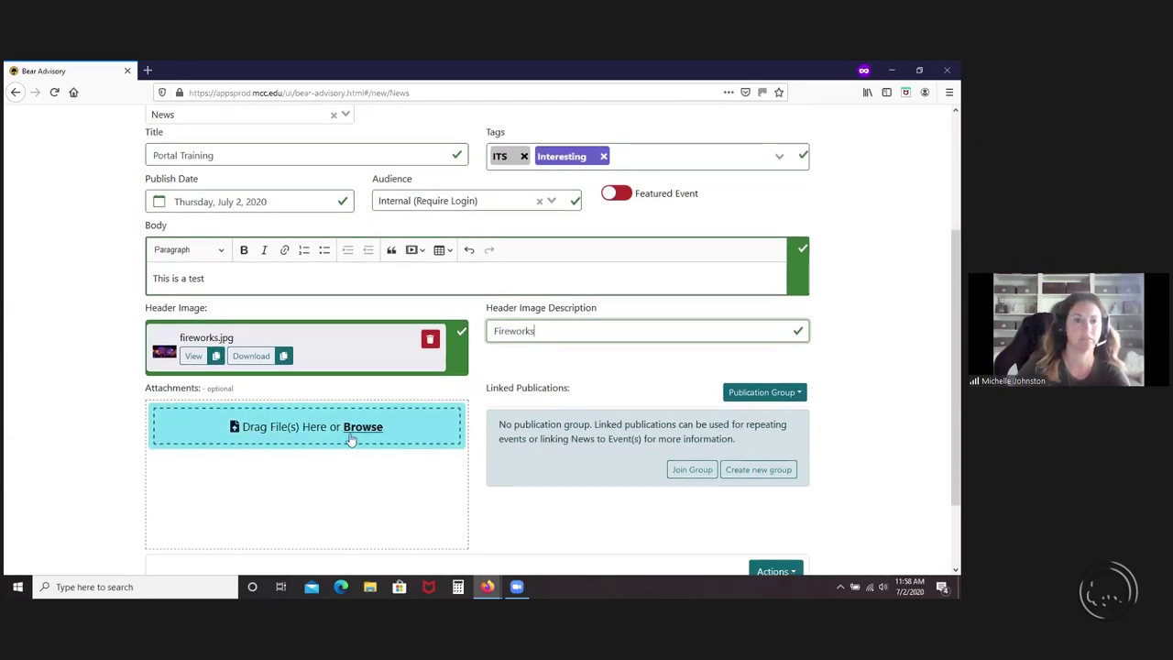
{"action": "left_click", "coordinate": [351, 438]}
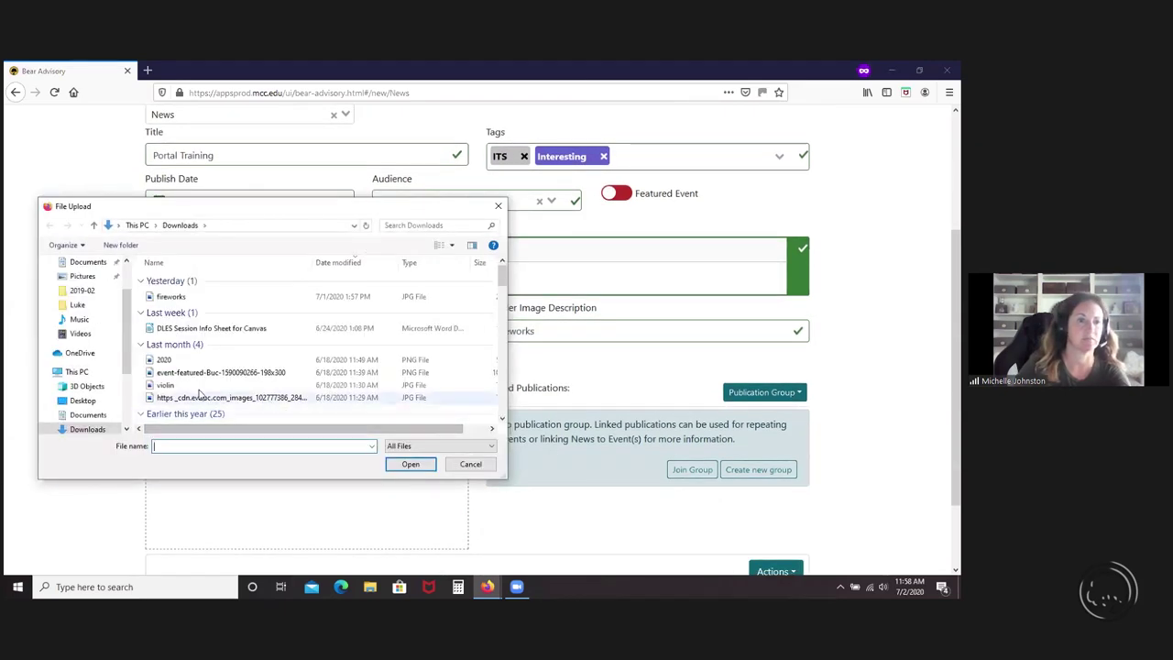
- Cancel the attachment file picker without attaching anything and bring up the Actions menu
{"action": "left_click", "coordinate": [470, 464]}
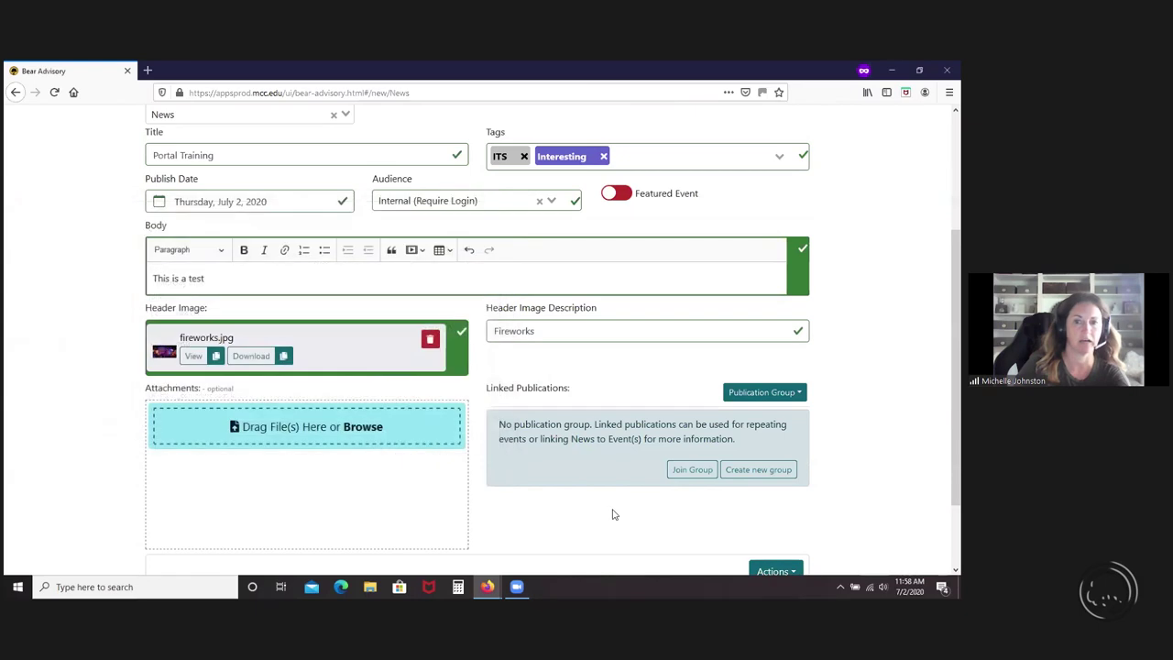
{"action": "scroll", "coordinate": [613, 520], "scroll_direction": "down", "scroll_amount": 1}
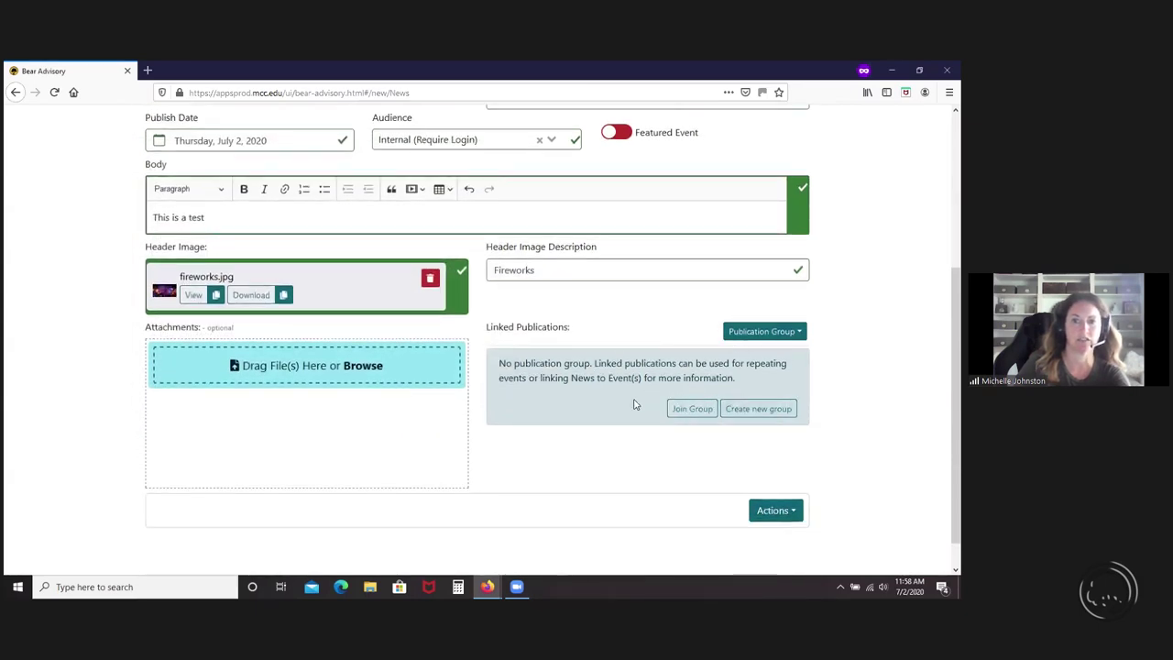
{"action": "left_click", "coordinate": [774, 513]}
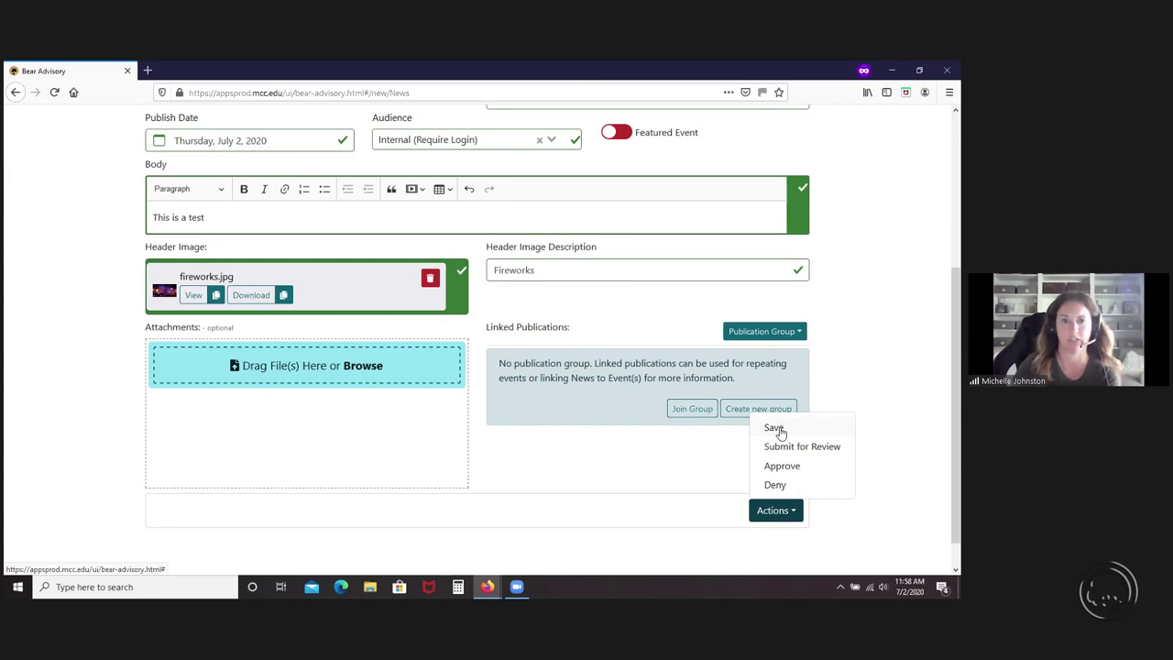
- Save the Portal Training item, submit it for review, and approve it
{"action": "left_click", "coordinate": [776, 429]}
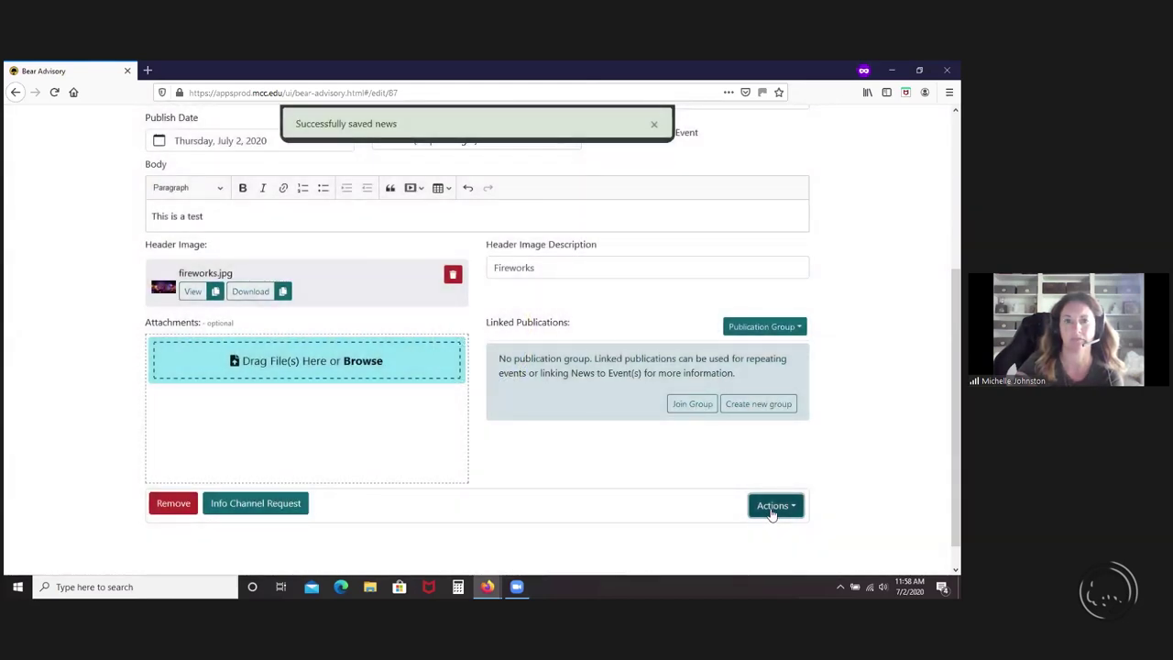
{"action": "left_click", "coordinate": [772, 510]}
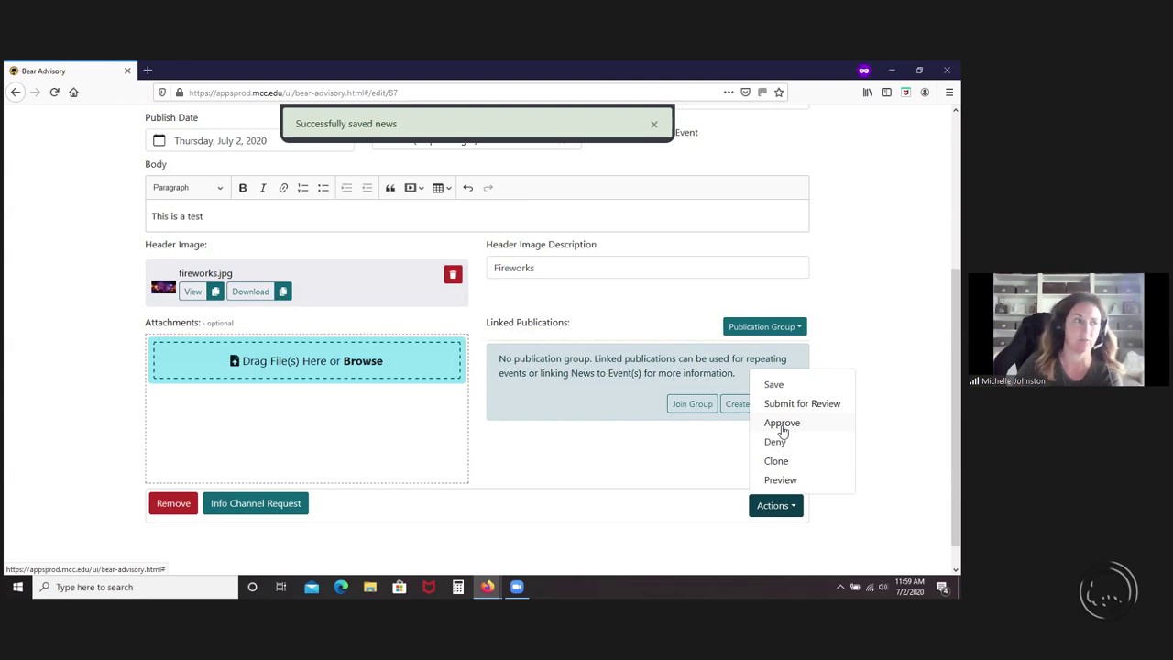
{"action": "left_click", "coordinate": [801, 406]}
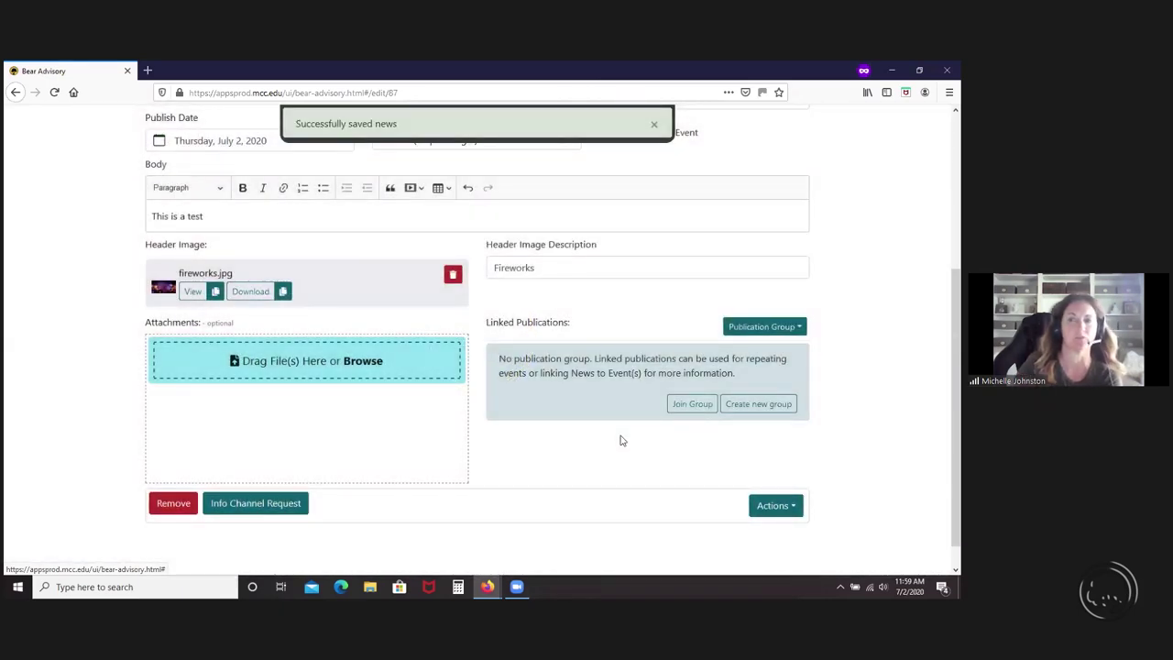
{"action": "left_click", "coordinate": [777, 518]}
{"action": "left_click", "coordinate": [779, 423]}
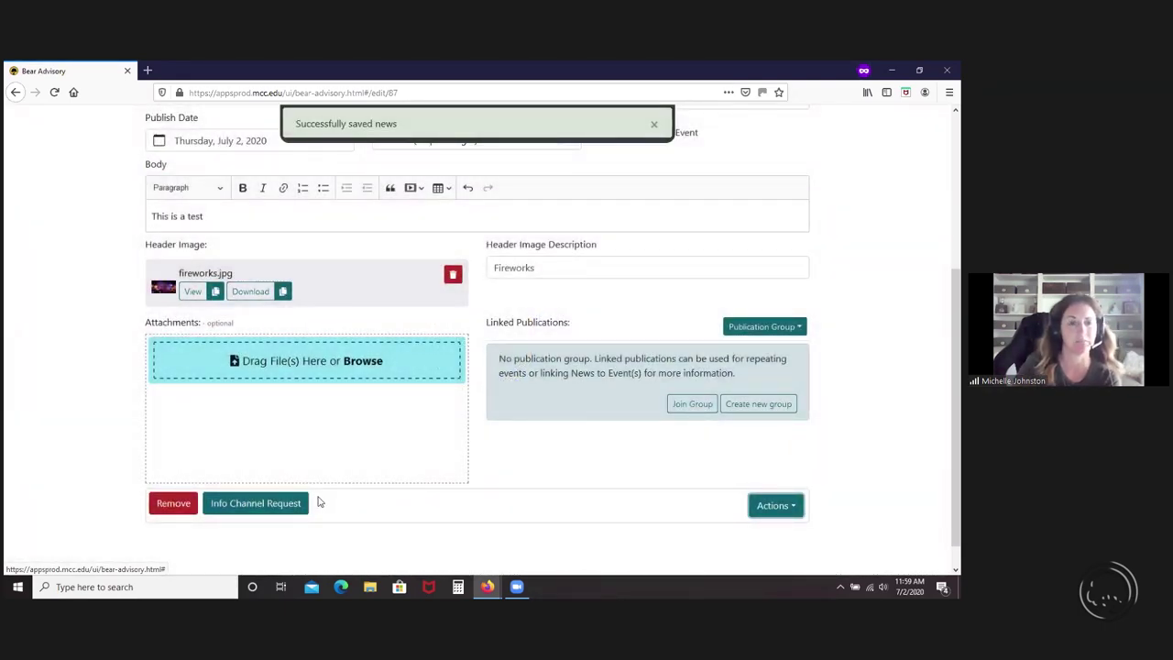
{"action": "left_click", "coordinate": [256, 505]}
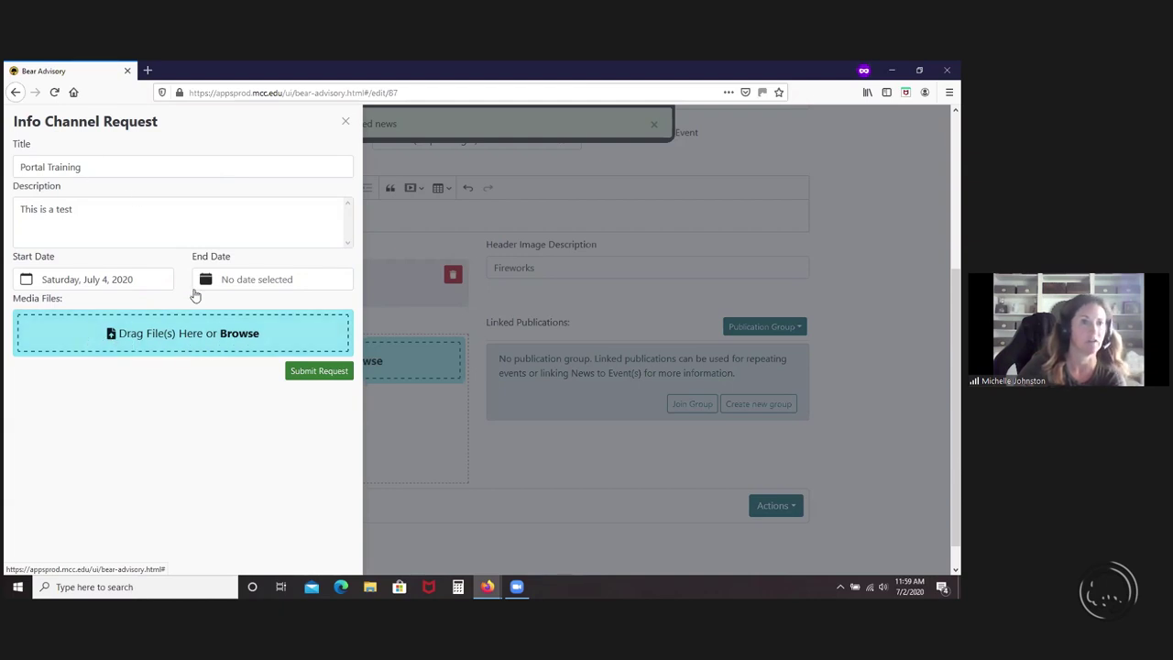
- Set the info channel request to run from July 4 to Monday, July 6, 2020
{"action": "left_click", "coordinate": [251, 283]}
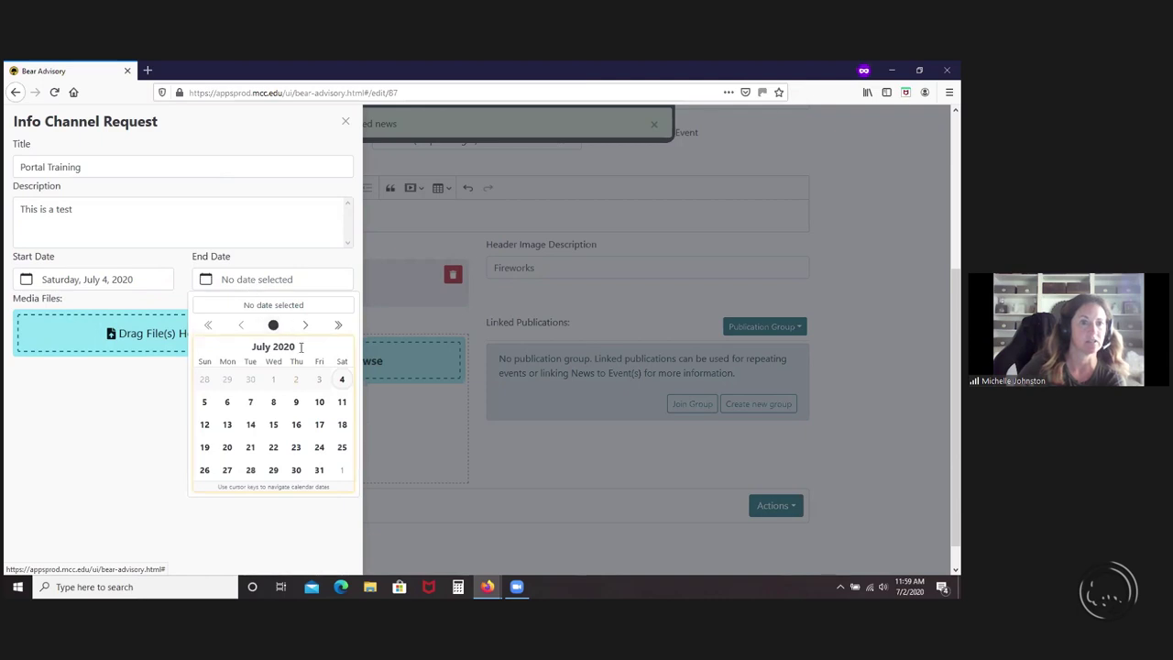
{"action": "left_click", "coordinate": [120, 287]}
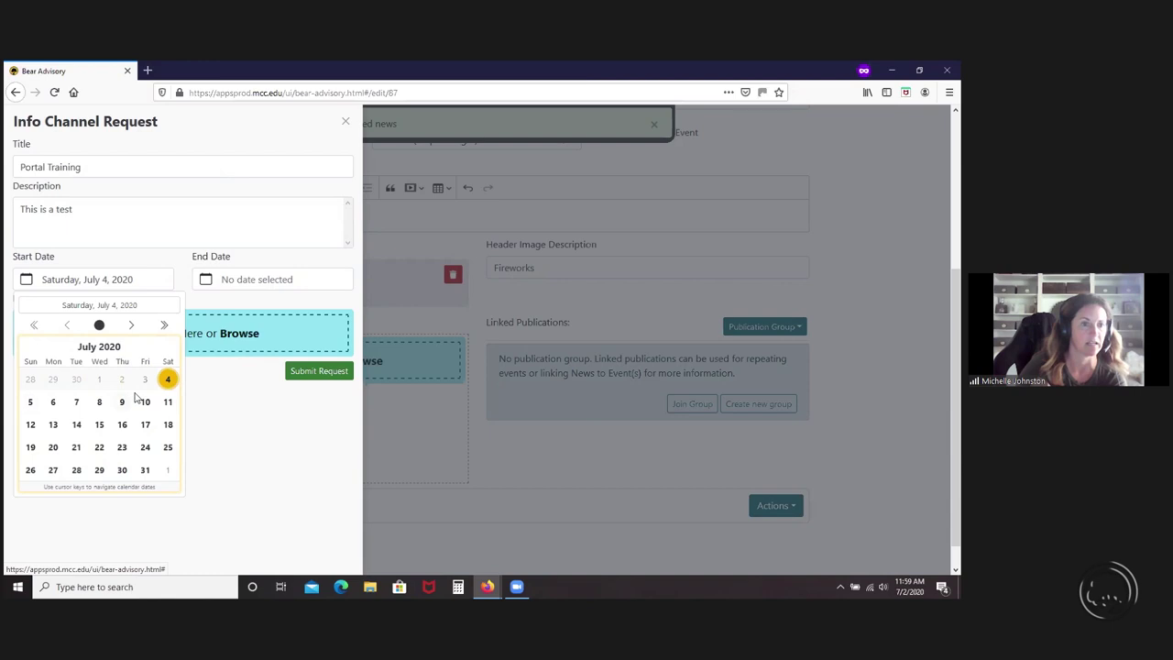
{"action": "left_click", "coordinate": [168, 379]}
{"action": "left_click", "coordinate": [265, 284]}
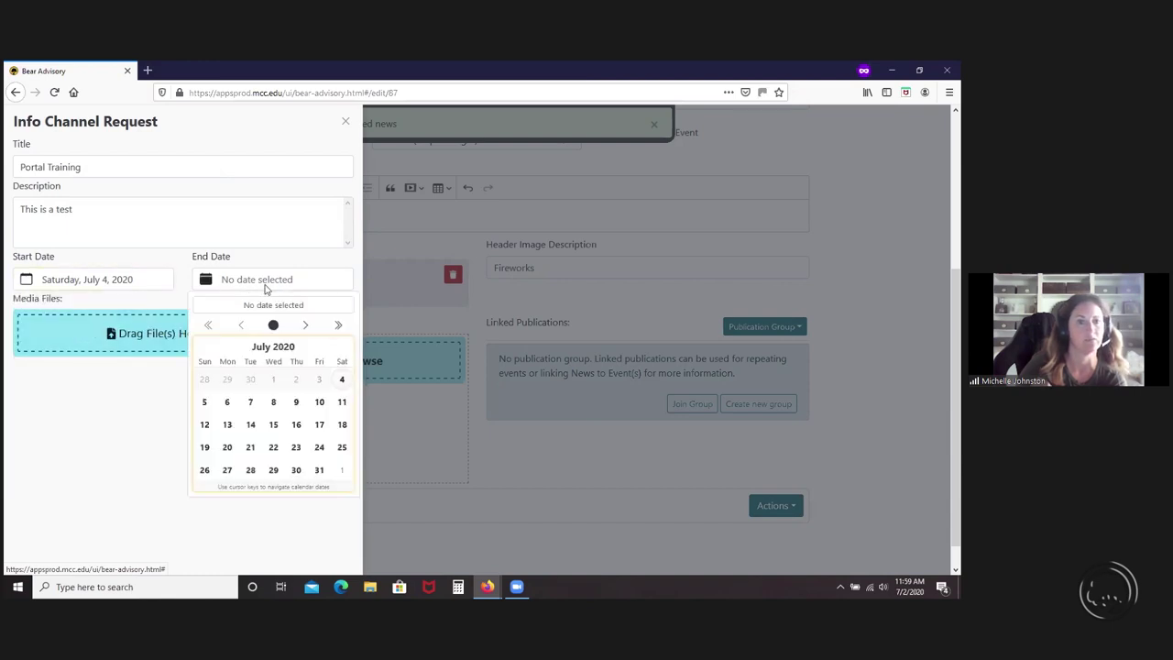
{"action": "left_click", "coordinate": [227, 404]}
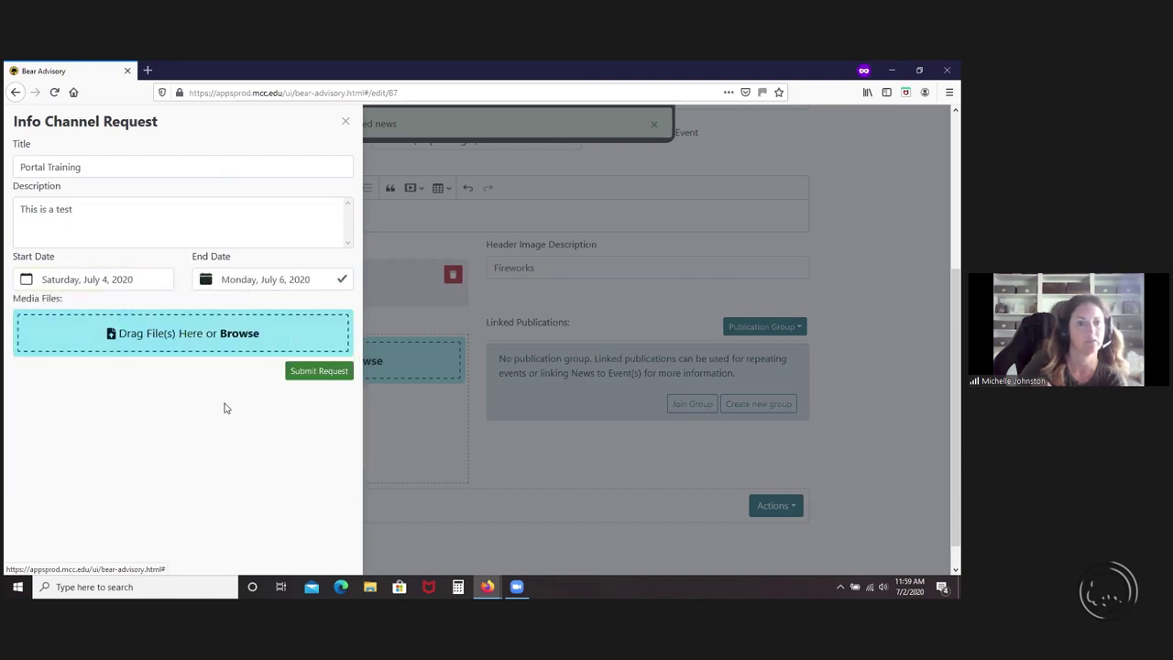
{"action": "left_click", "coordinate": [318, 372]}
- Attach fireworks.jpg to the info channel request and submit it
{"action": "left_click", "coordinate": [217, 334]}
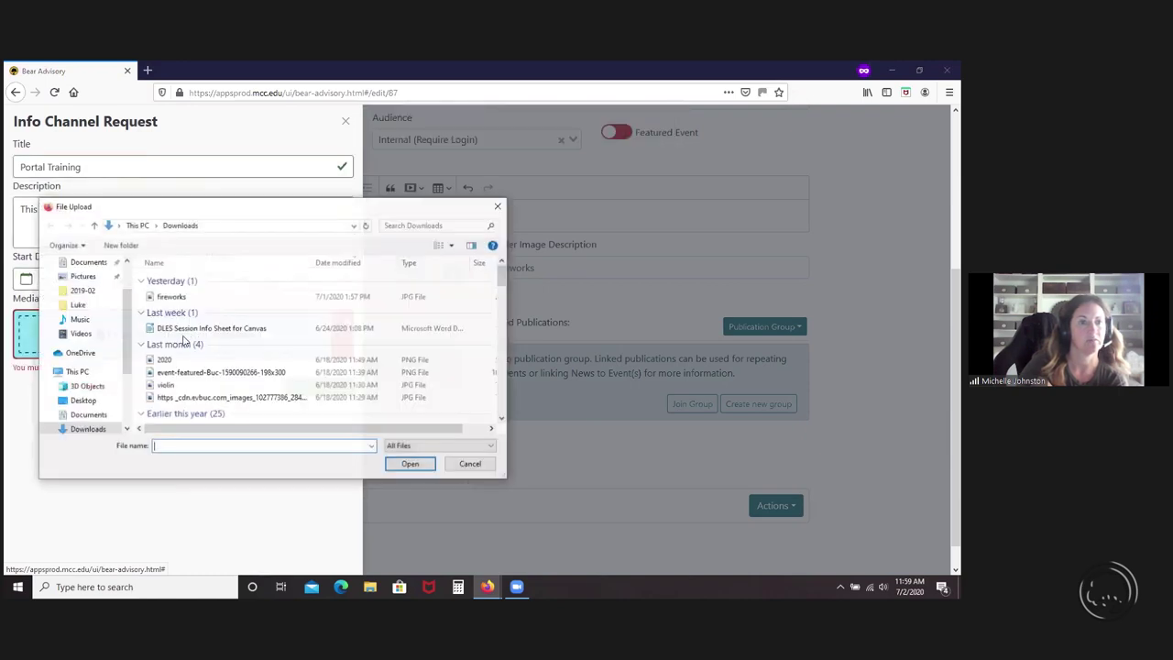
{"action": "left_click", "coordinate": [171, 296]}
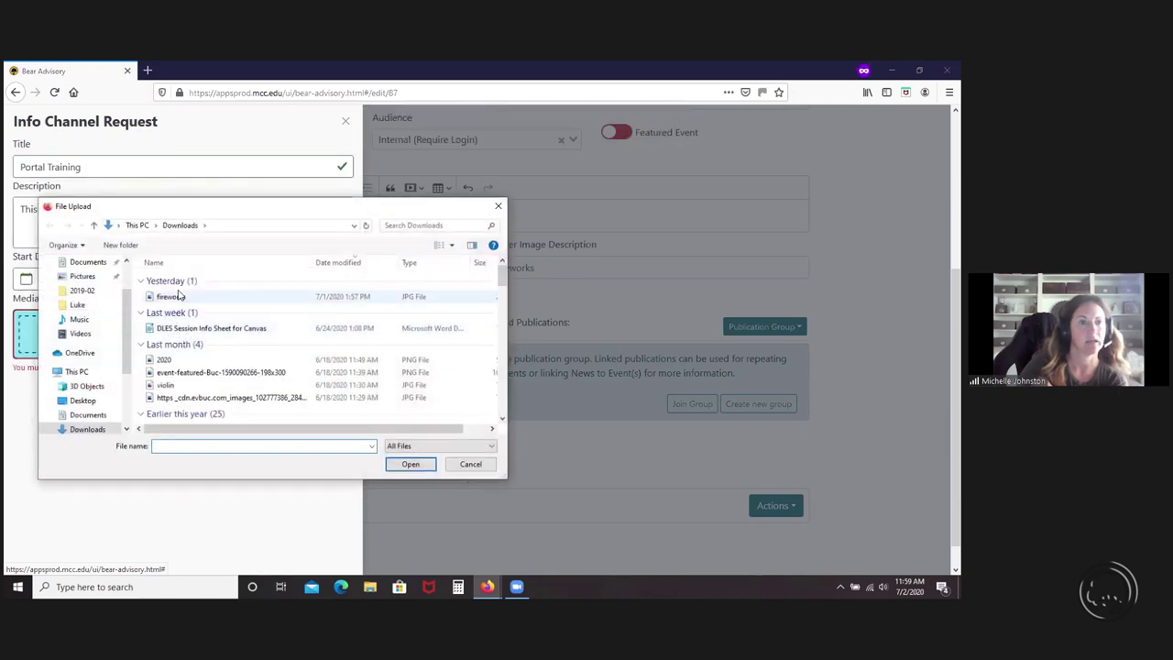
{"action": "left_click", "coordinate": [411, 465]}
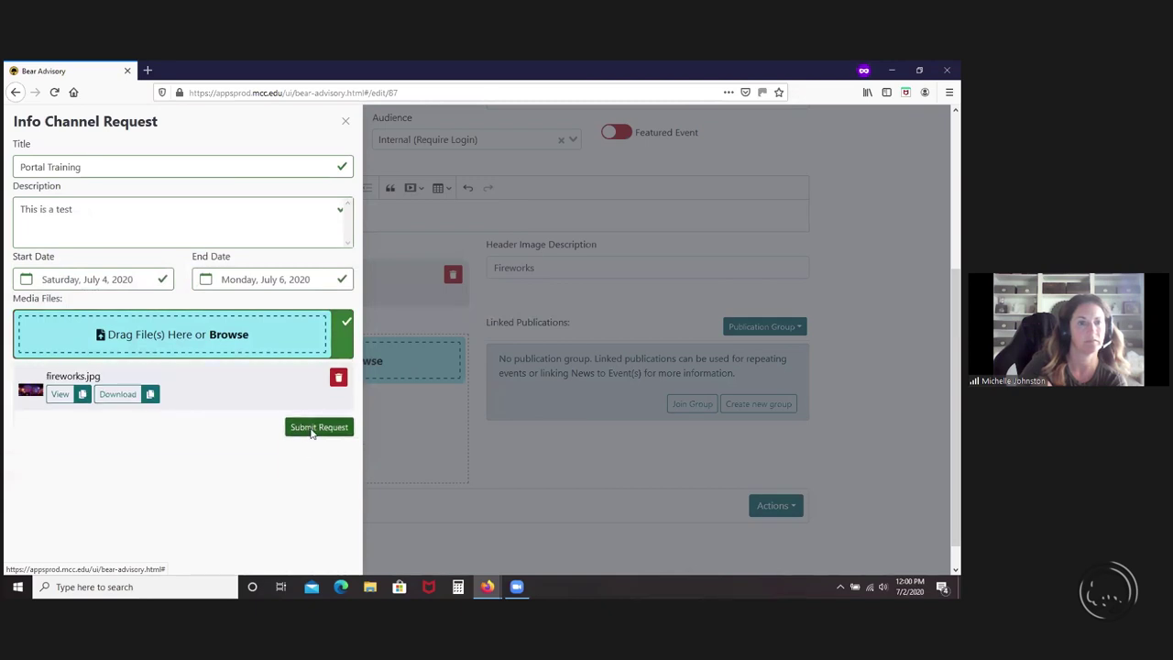
{"action": "left_click", "coordinate": [311, 429]}
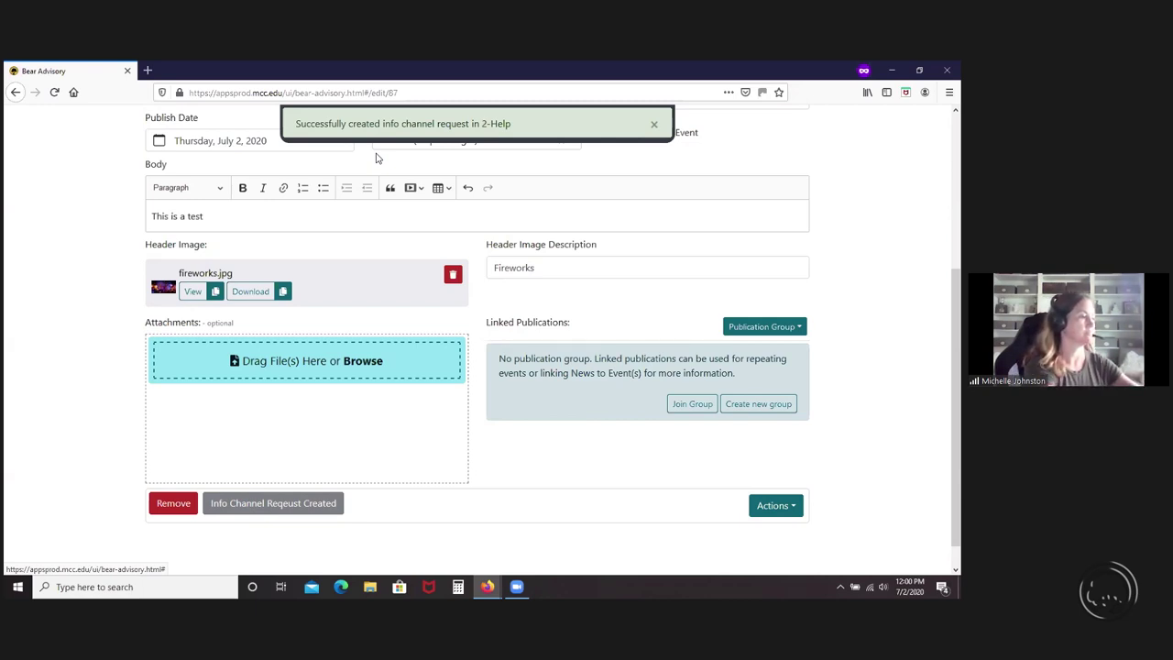
- Scroll back to the top of the Edit News page to review the approved item
{"action": "scroll", "coordinate": [370, 400], "scroll_direction": "up", "scroll_amount": 5}
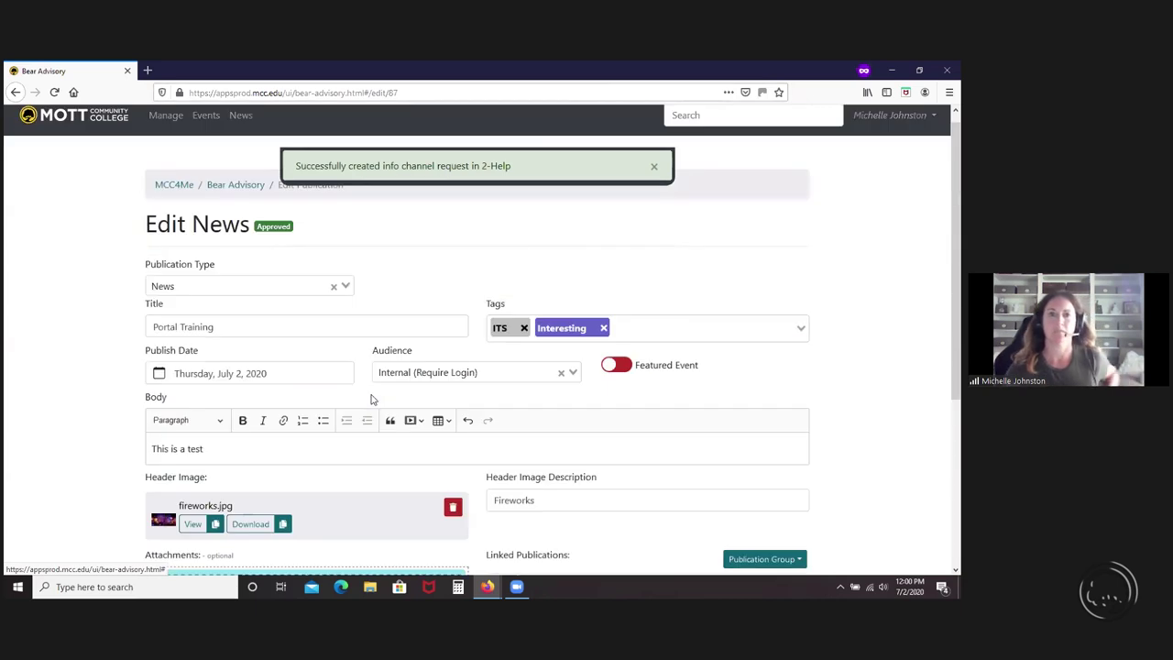
- Go to the MCC4Me home page and check that Portal Training with its fireworks image tops News
{"action": "left_click", "coordinate": [179, 197]}
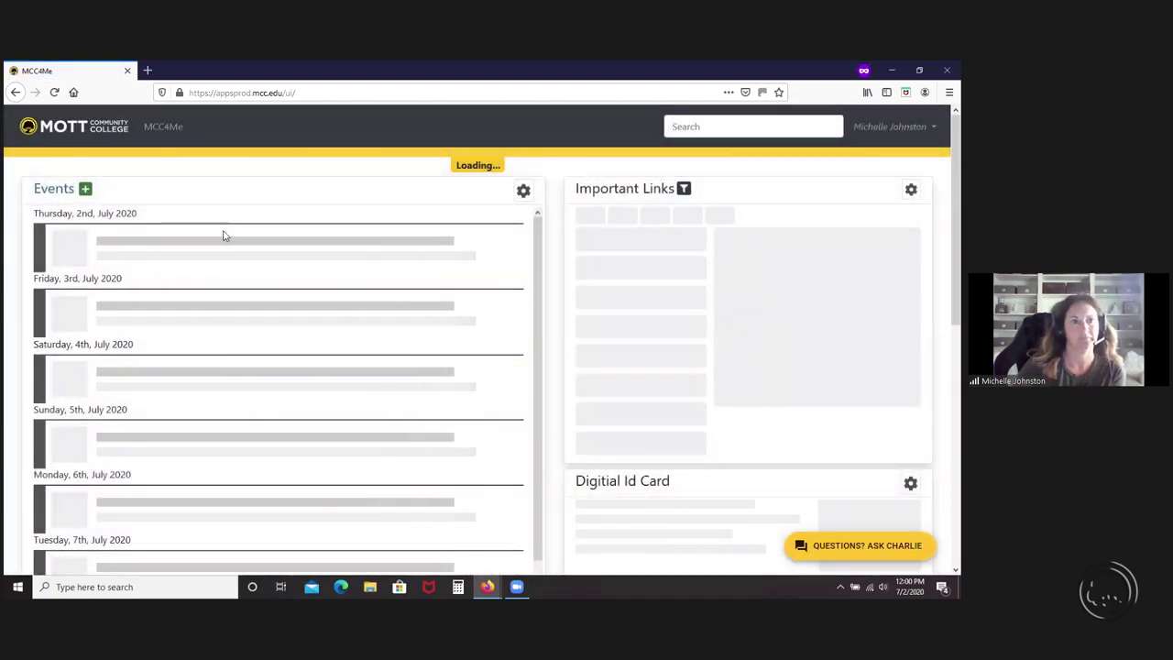
{"action": "scroll", "coordinate": [223, 349], "scroll_direction": "down", "scroll_amount": 1}
{"action": "scroll", "coordinate": [222, 353], "scroll_direction": "down", "scroll_amount": 2}
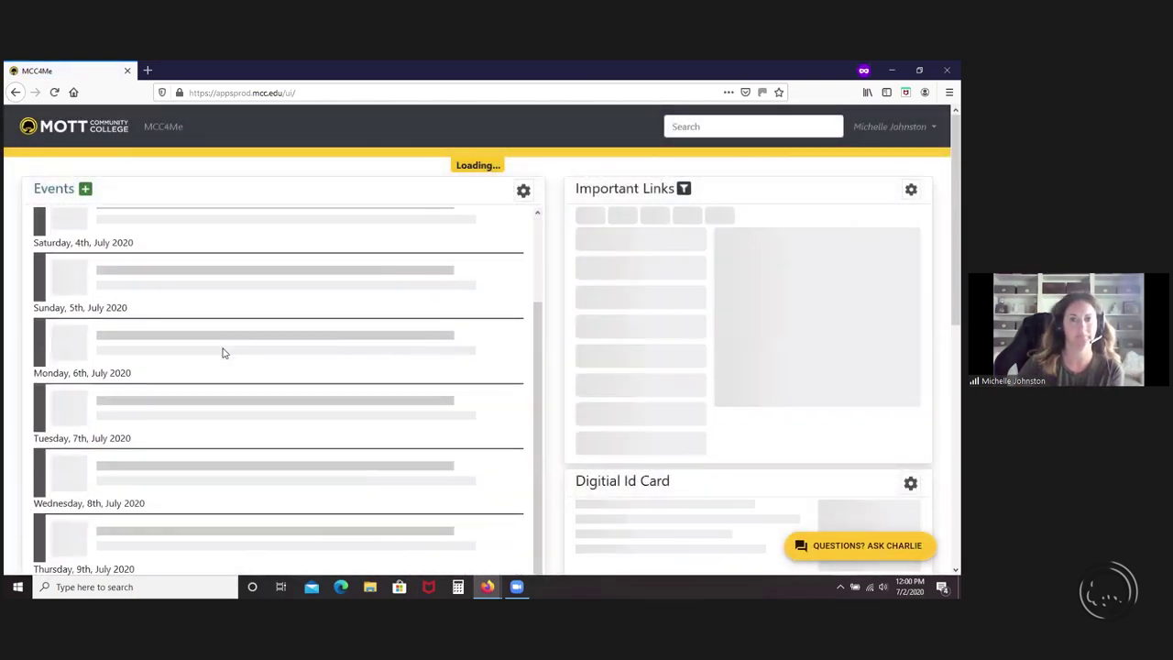
{"action": "scroll", "coordinate": [322, 348], "scroll_direction": "down", "scroll_amount": 5}
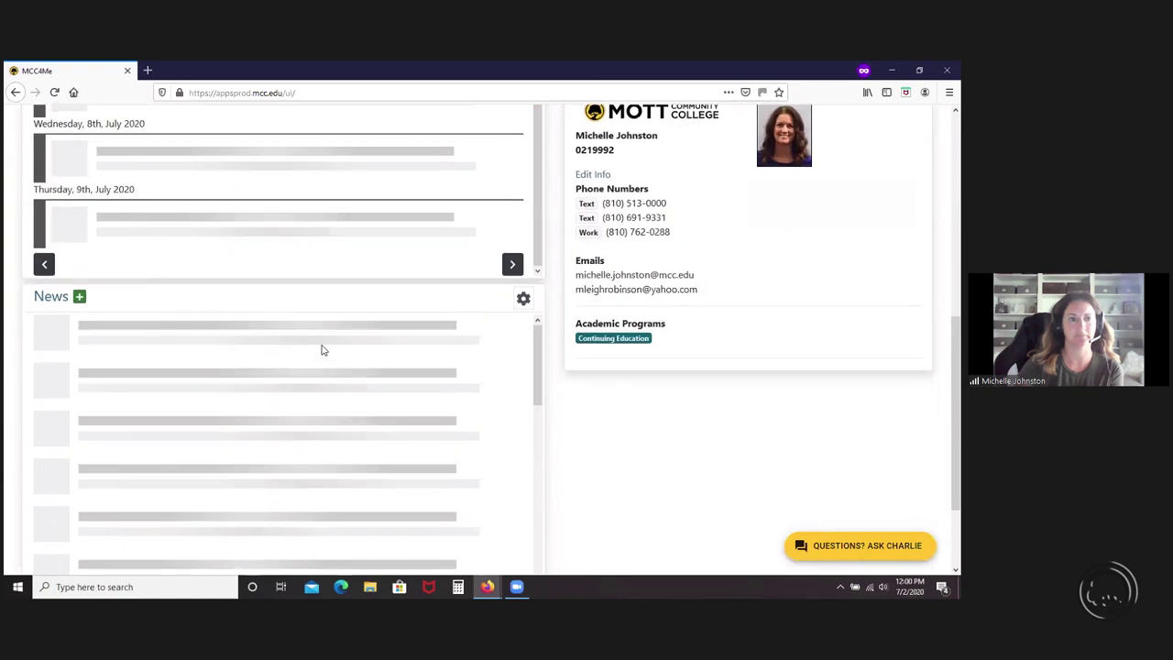
{"action": "scroll", "coordinate": [322, 348], "scroll_direction": "down", "scroll_amount": 1}
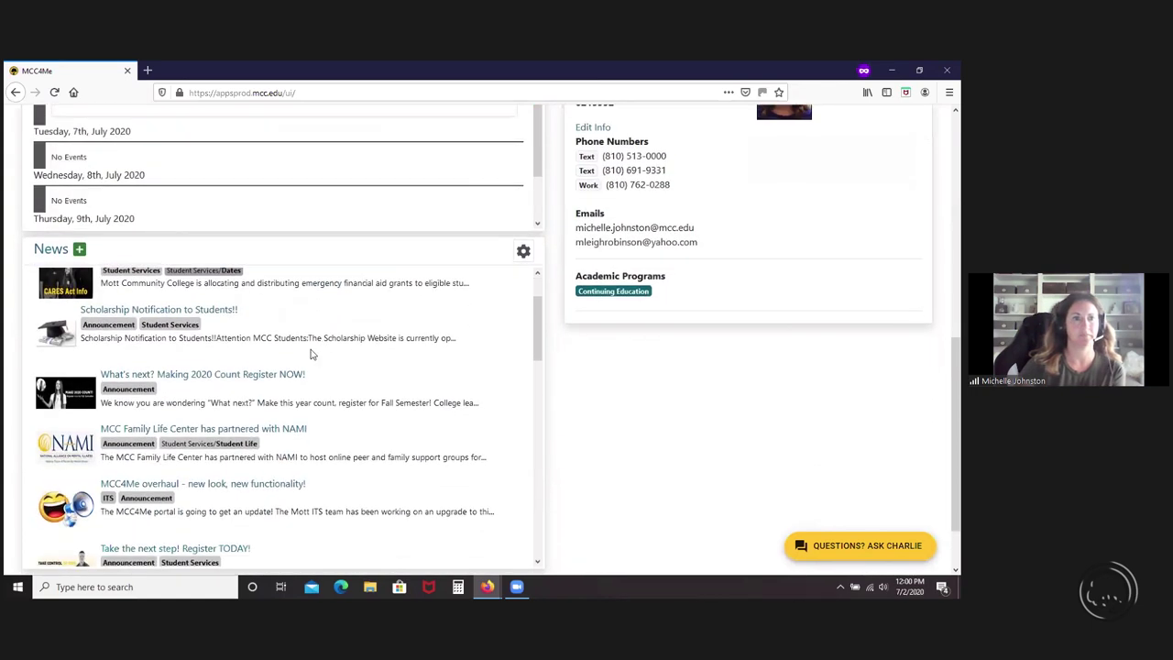
{"action": "scroll", "coordinate": [153, 310], "scroll_direction": "up", "scroll_amount": 1}
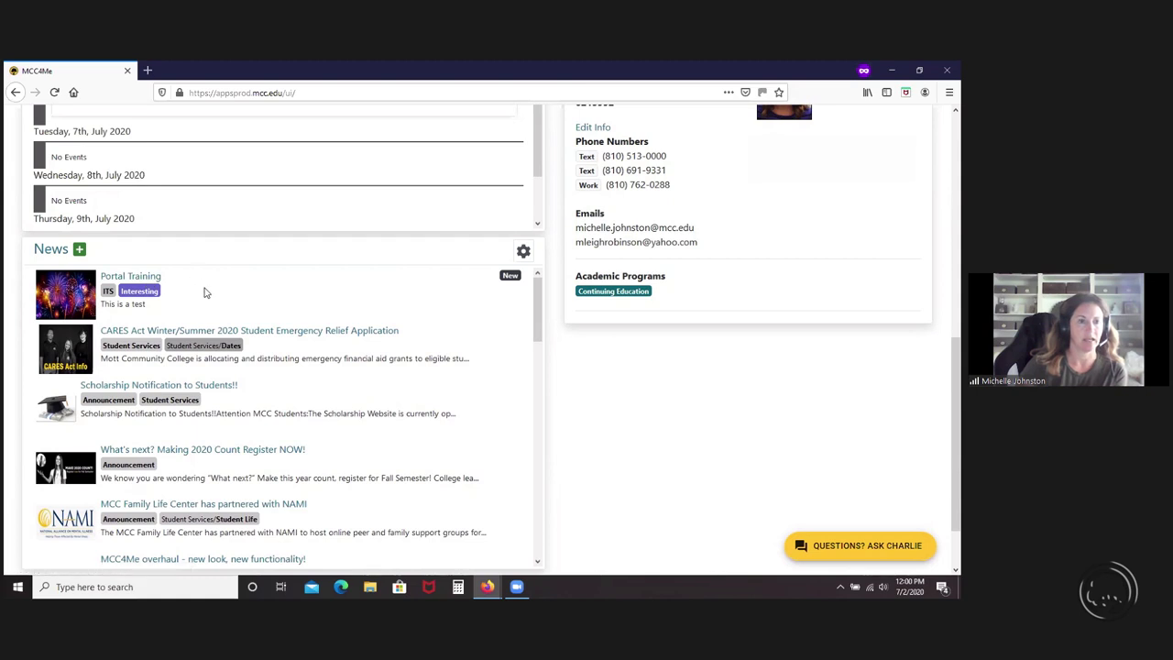
{"action": "scroll", "coordinate": [205, 292], "scroll_direction": "up", "scroll_amount": 1}
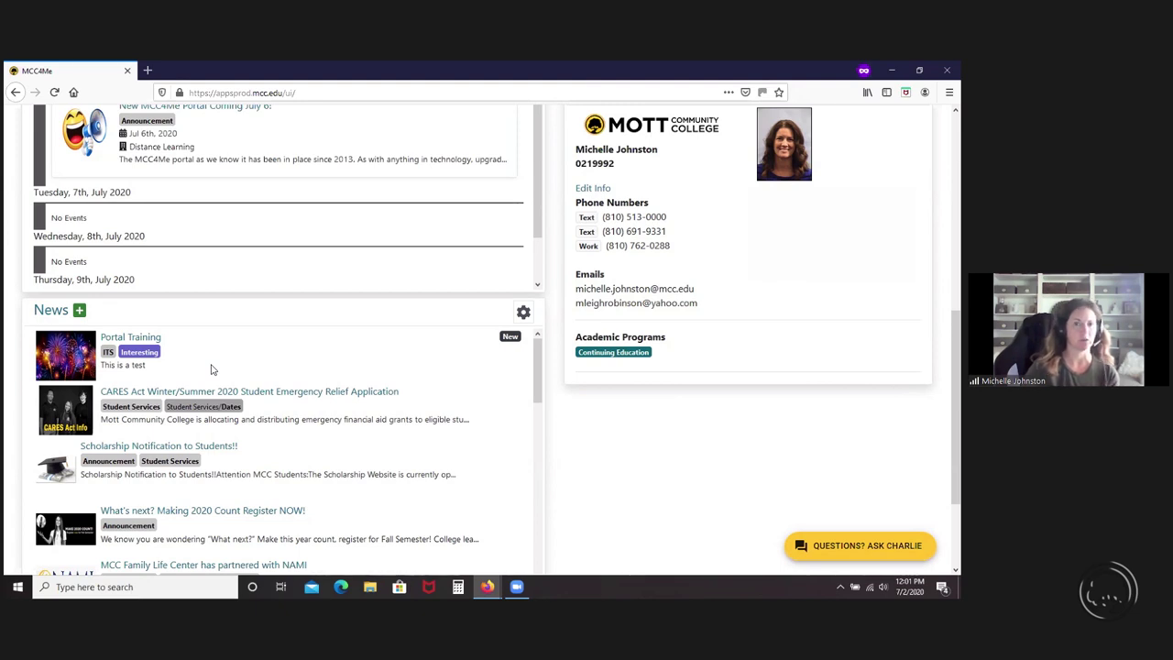
- Open the full News listing page from the home page's News panel
{"action": "scroll", "coordinate": [248, 388], "scroll_direction": "down", "scroll_amount": 5}
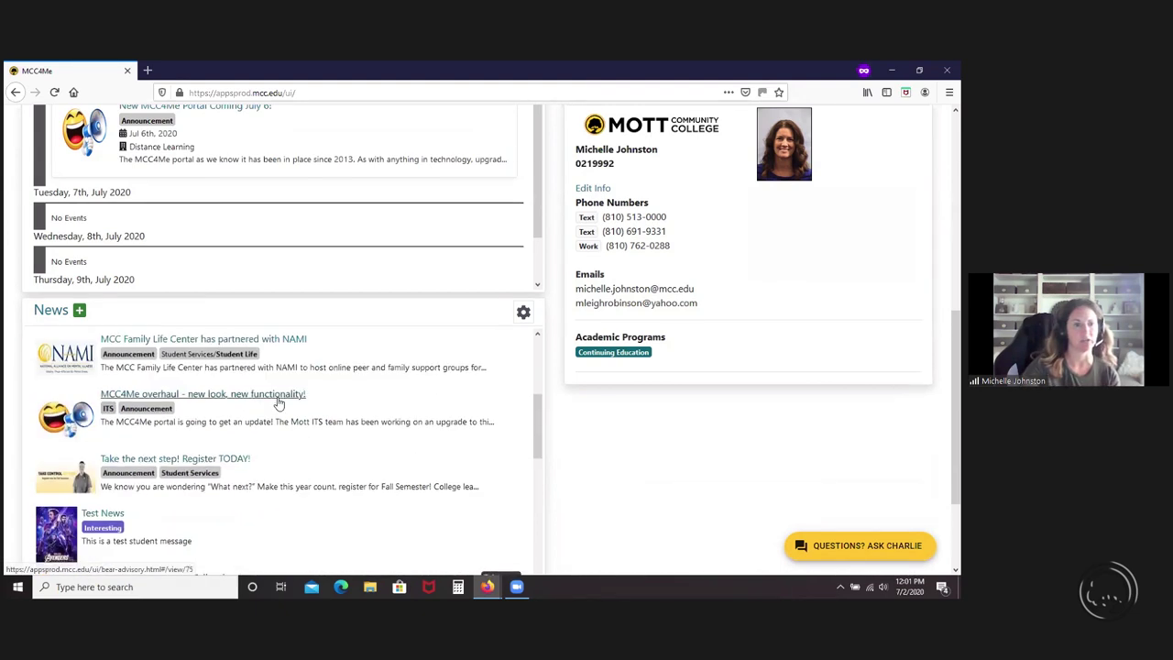
{"action": "scroll", "coordinate": [184, 385], "scroll_direction": "up", "scroll_amount": 3}
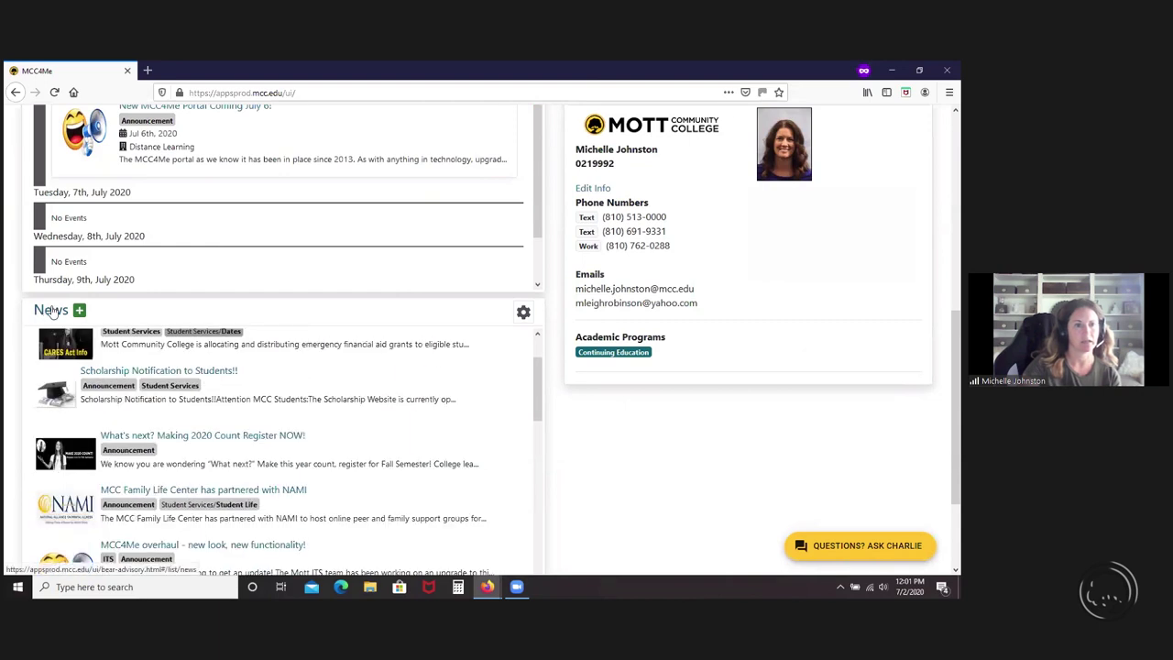
{"action": "left_click", "coordinate": [53, 311]}
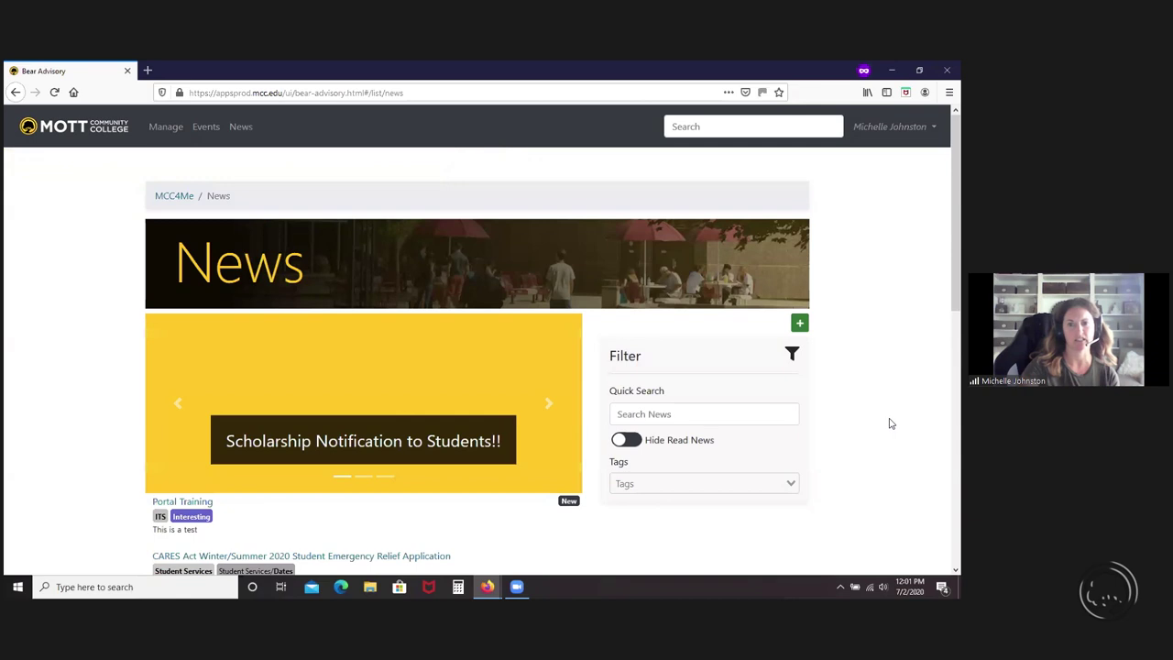
- Turn on Hide Read News and open the 'Star Wars Still Very Popular' article
{"action": "scroll", "coordinate": [887, 425], "scroll_direction": "down", "scroll_amount": 4}
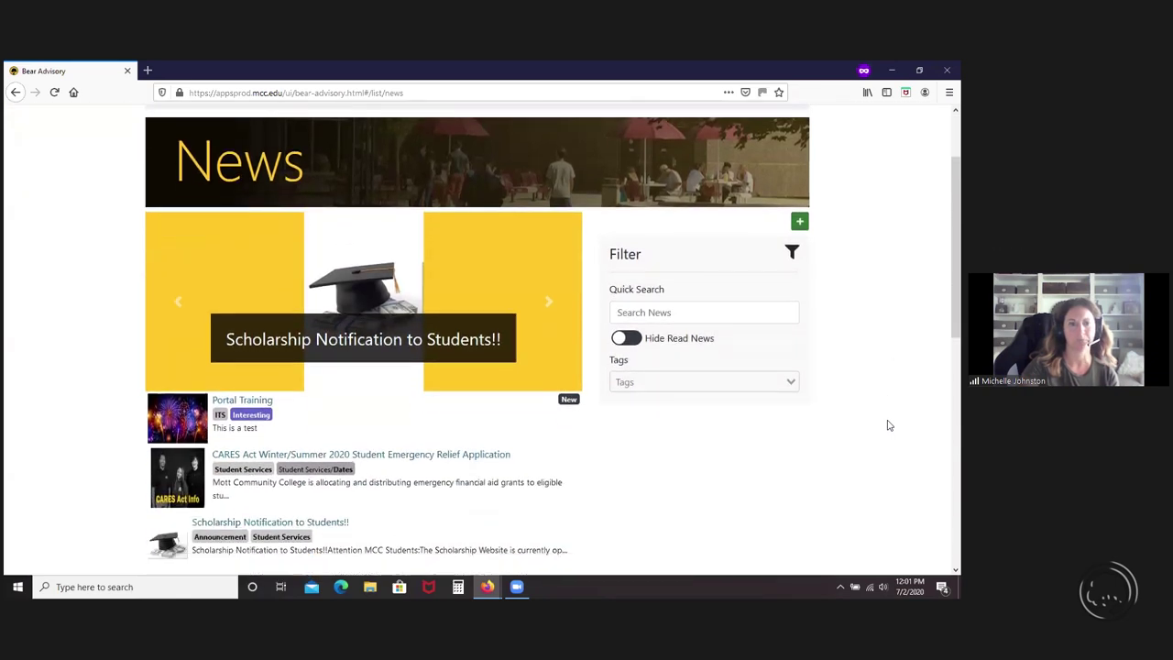
{"action": "scroll", "coordinate": [759, 461], "scroll_direction": "down", "scroll_amount": 1}
{"action": "scroll", "coordinate": [555, 398], "scroll_direction": "up", "scroll_amount": 3}
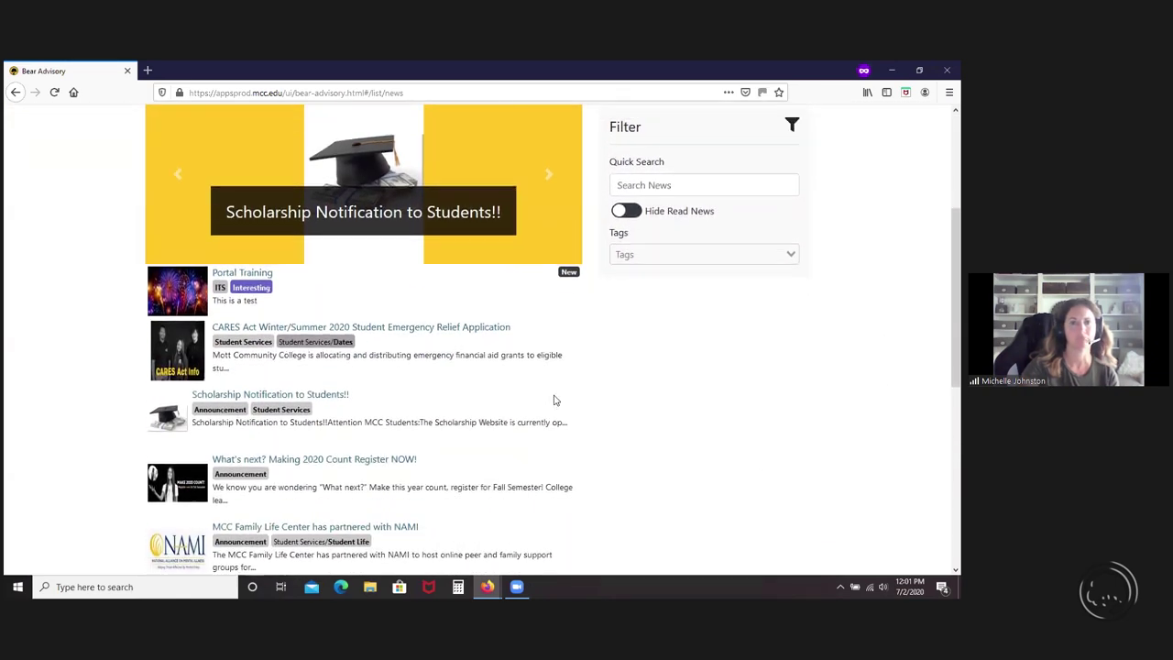
{"action": "scroll", "coordinate": [569, 400], "scroll_direction": "up", "scroll_amount": 1}
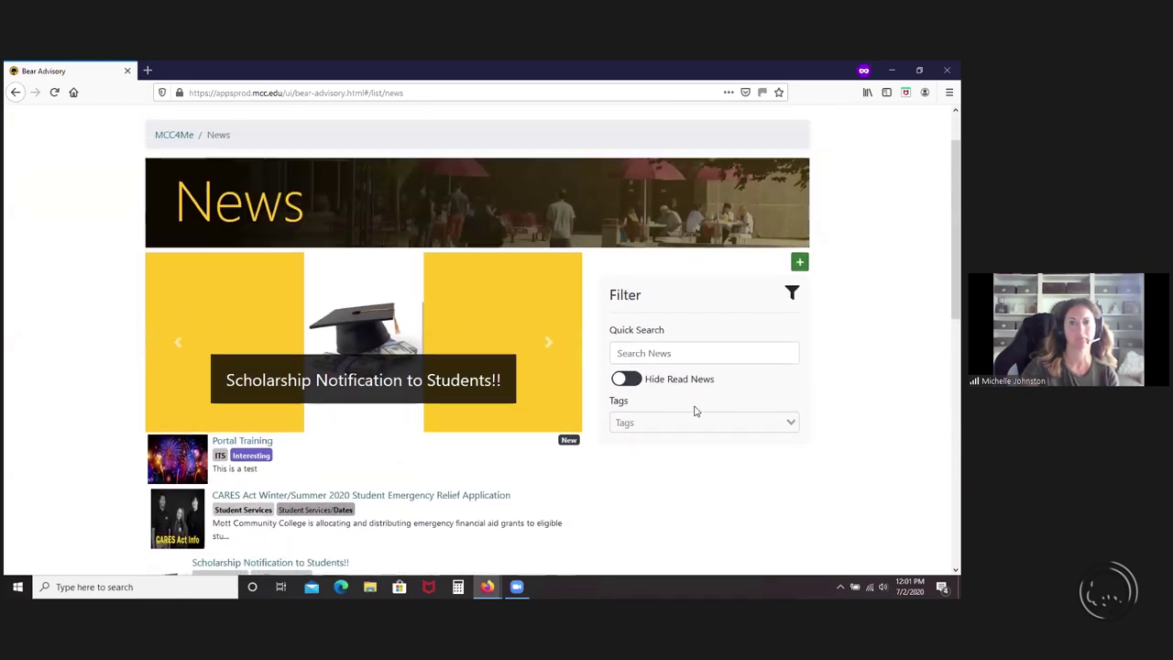
{"action": "left_click", "coordinate": [628, 378]}
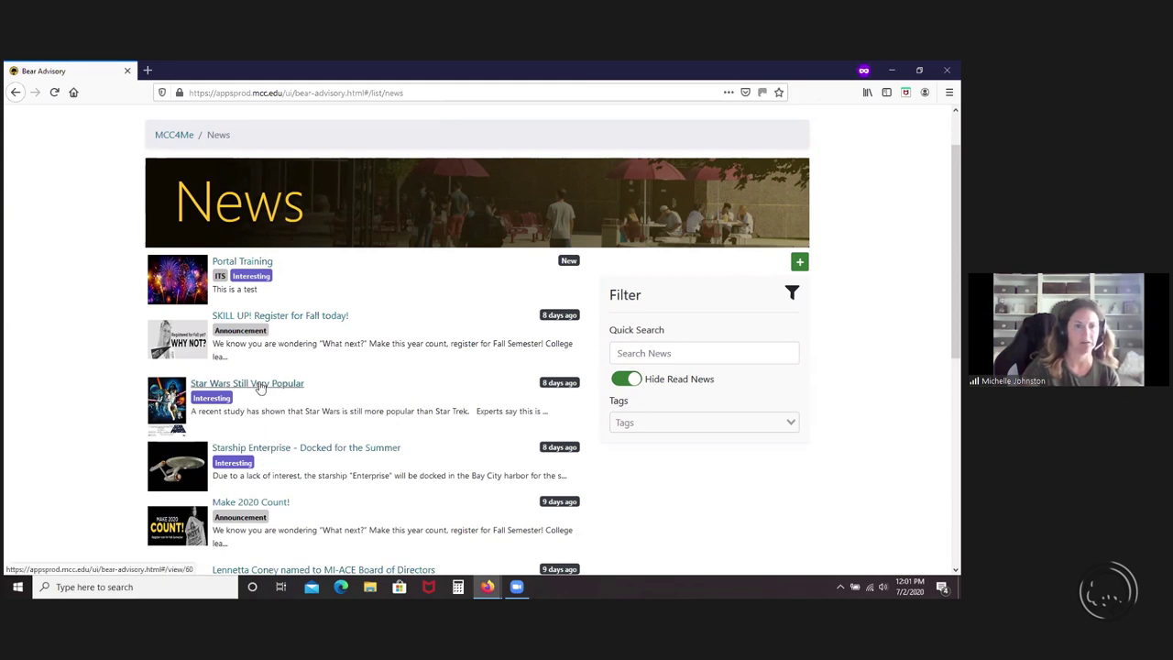
{"action": "left_click", "coordinate": [260, 388]}
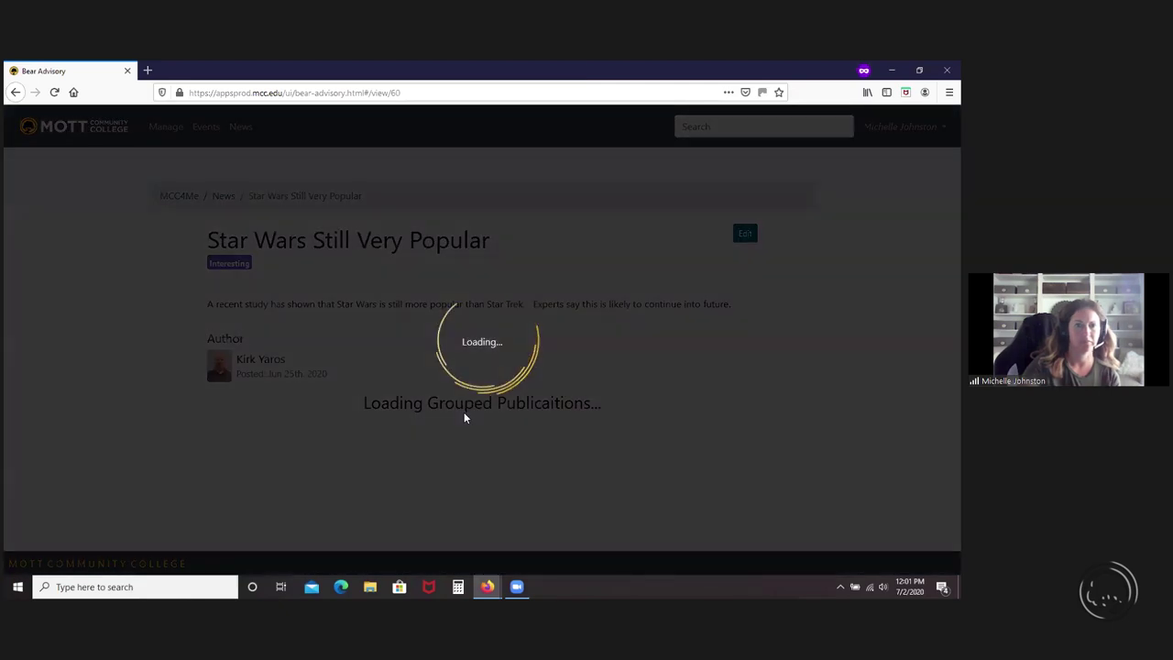
- Check the Star Wars article's Related News (Test News, Starship Enterprise), then open it for editing
{"action": "scroll", "coordinate": [364, 449], "scroll_direction": "down", "scroll_amount": 3}
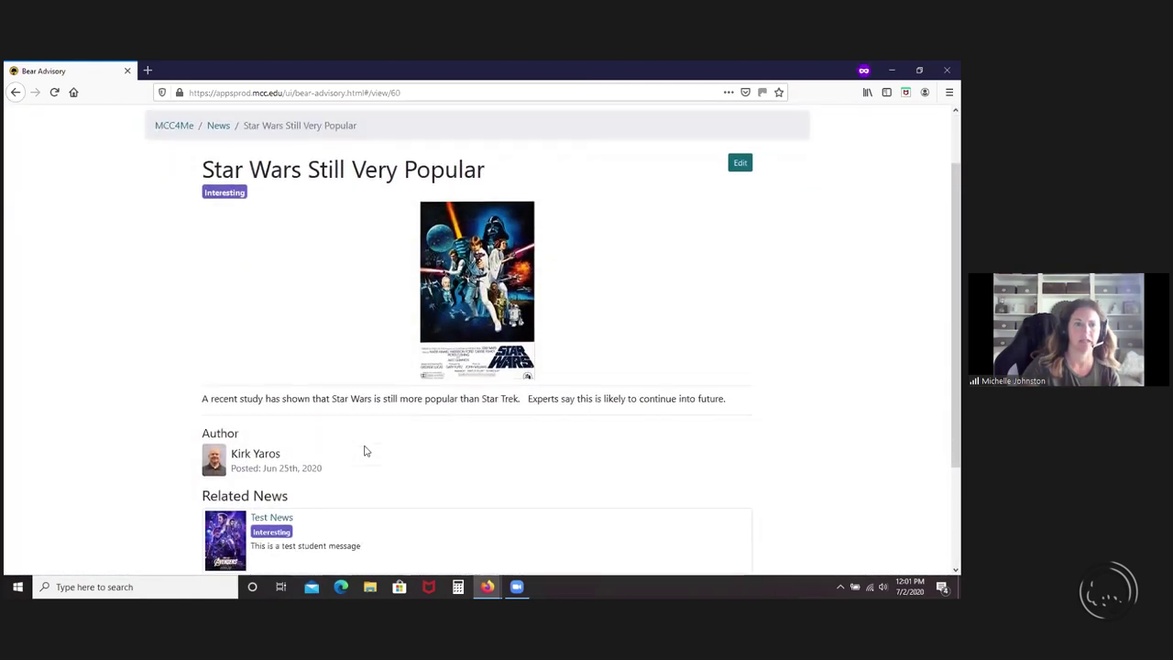
{"action": "scroll", "coordinate": [363, 449], "scroll_direction": "down", "scroll_amount": 2}
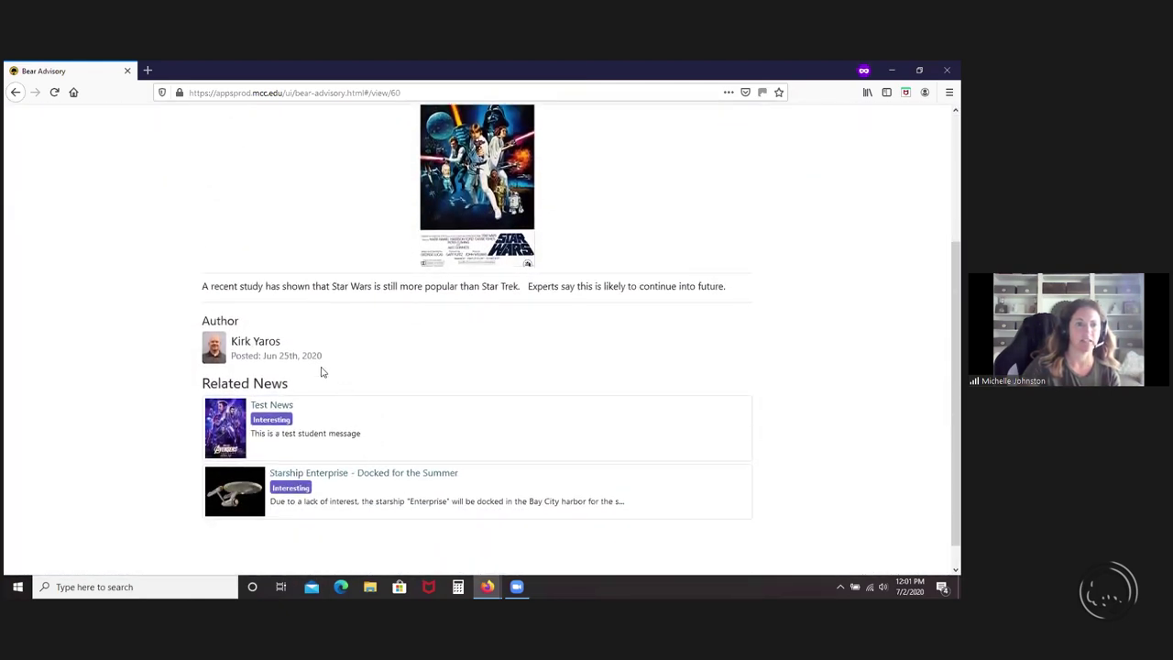
{"action": "scroll", "coordinate": [438, 414], "scroll_direction": "up", "scroll_amount": 2}
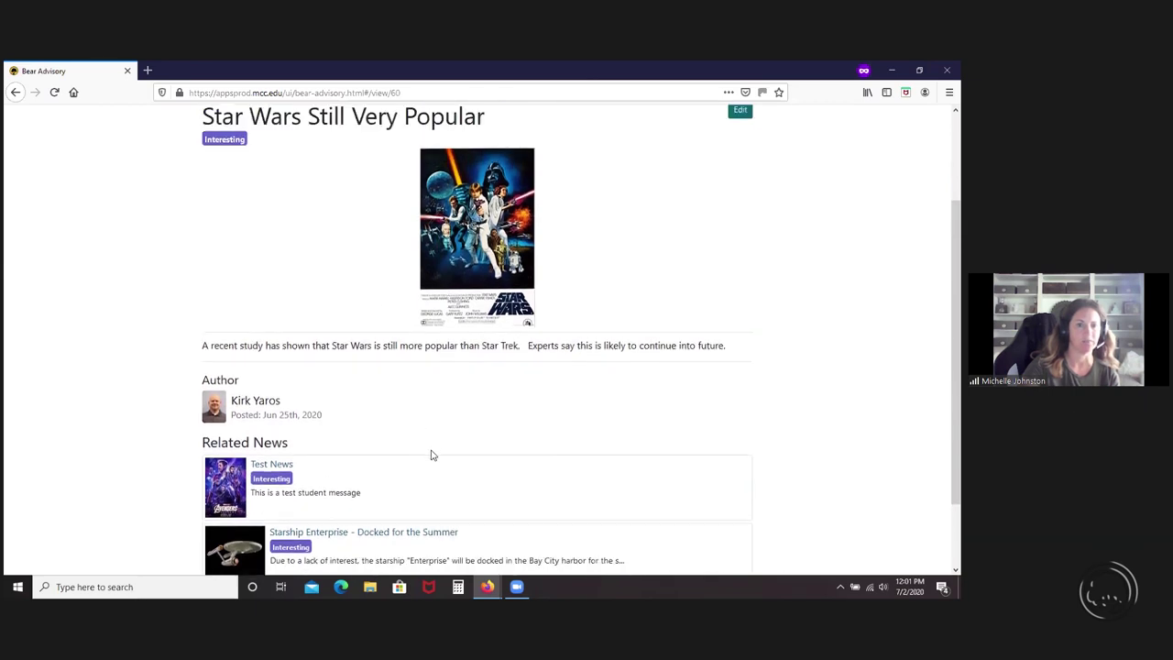
{"action": "scroll", "coordinate": [432, 453], "scroll_direction": "down", "scroll_amount": 2}
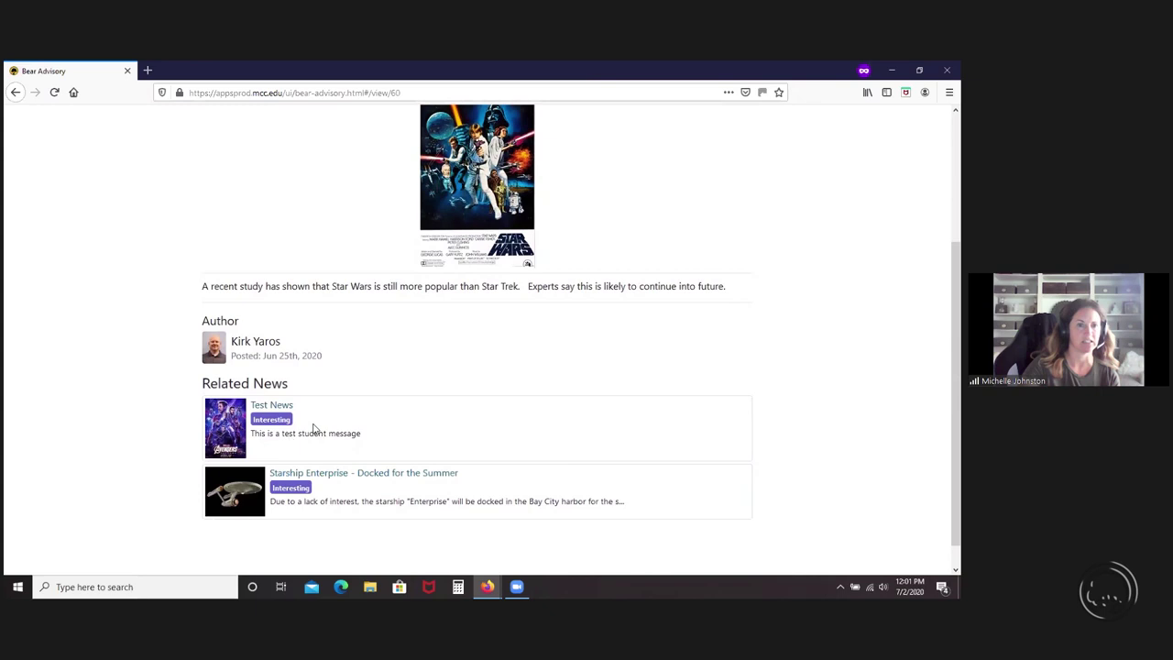
{"action": "scroll", "coordinate": [417, 451], "scroll_direction": "up", "scroll_amount": 6}
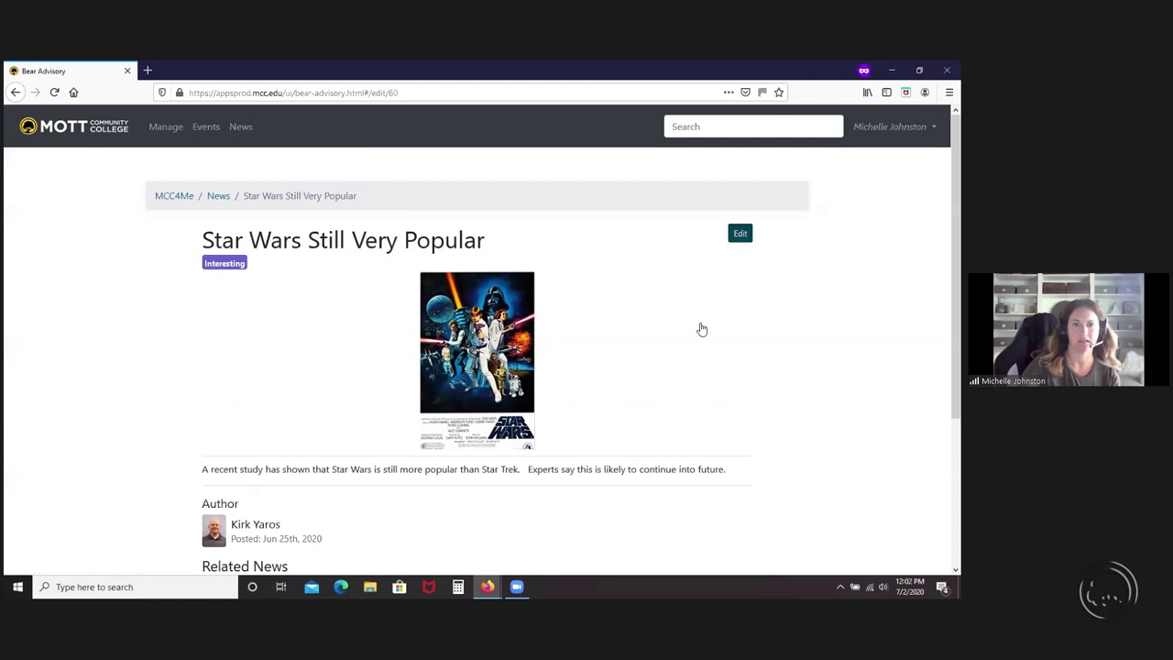
{"action": "left_click", "coordinate": [740, 226]}
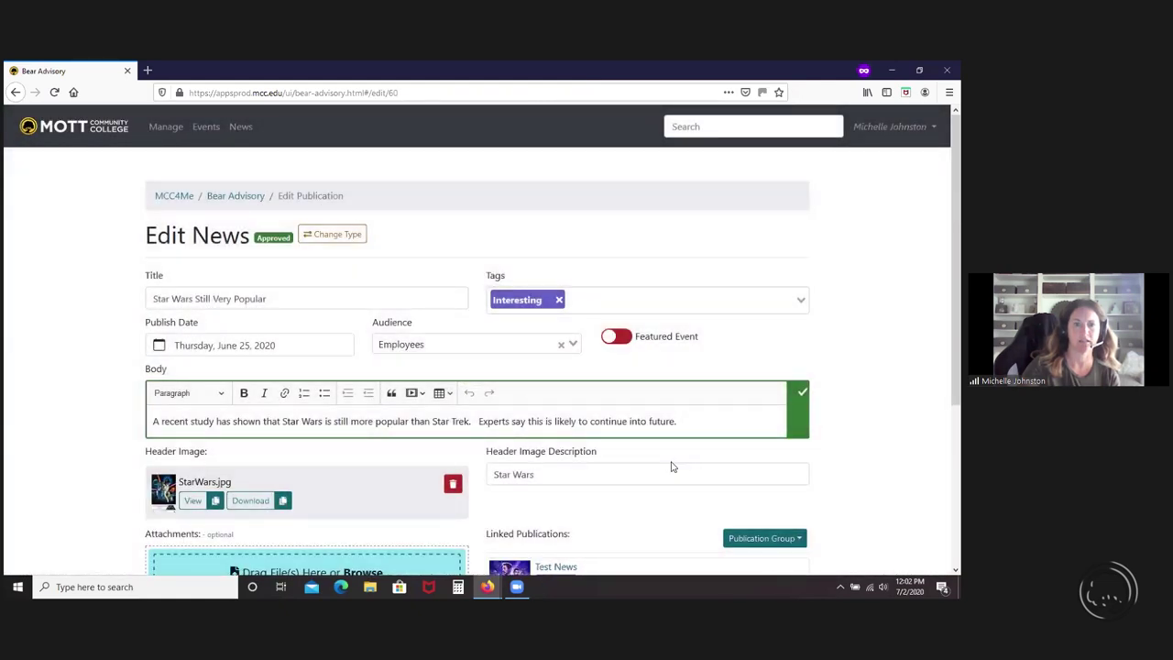
- Copy the Star Wars news item's group code from the Publication Group options
{"action": "scroll", "coordinate": [670, 462], "scroll_direction": "down", "scroll_amount": 1}
{"action": "scroll", "coordinate": [670, 467], "scroll_direction": "down", "scroll_amount": 2}
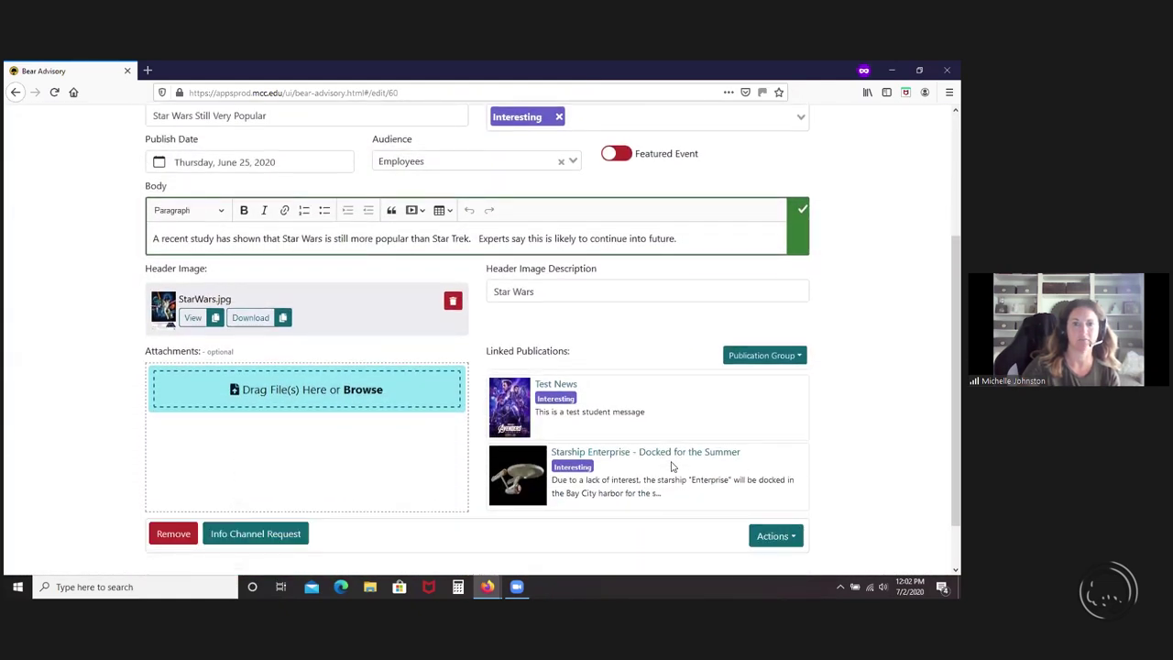
{"action": "left_click", "coordinate": [744, 362]}
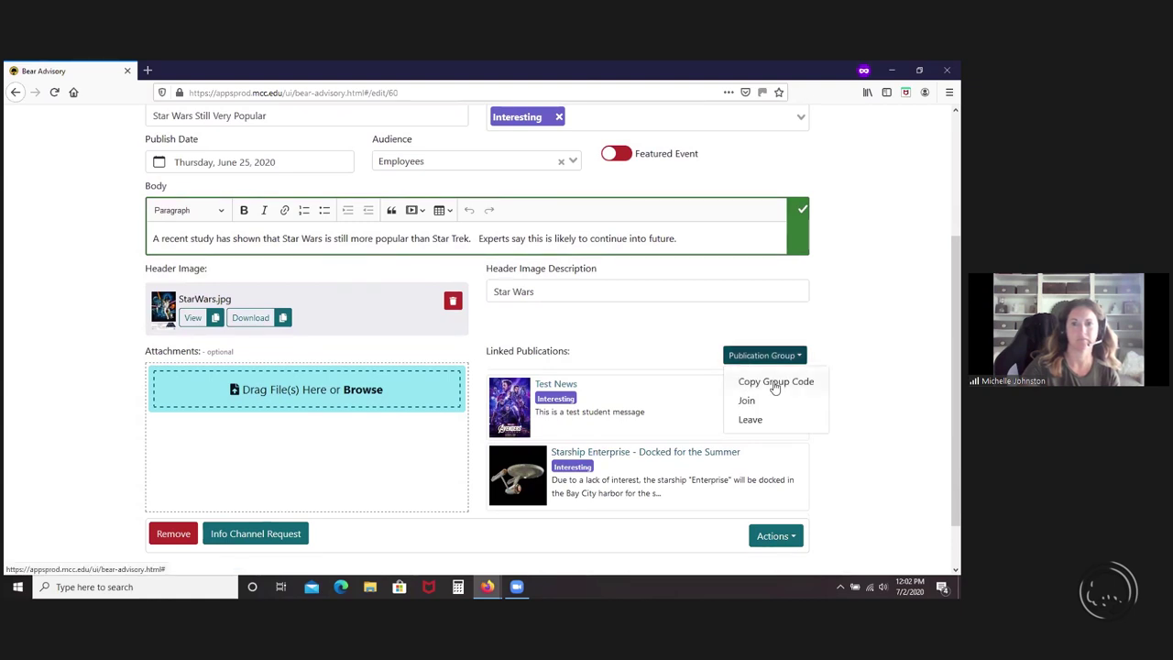
{"action": "left_click", "coordinate": [775, 383]}
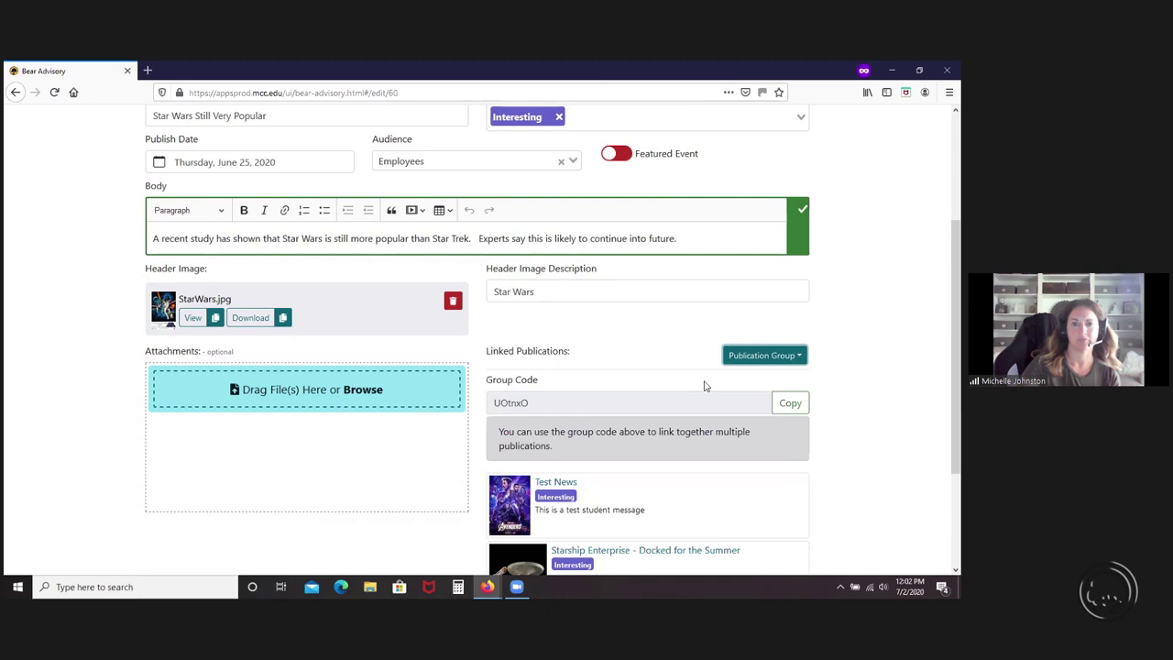
{"action": "left_click", "coordinate": [788, 407]}
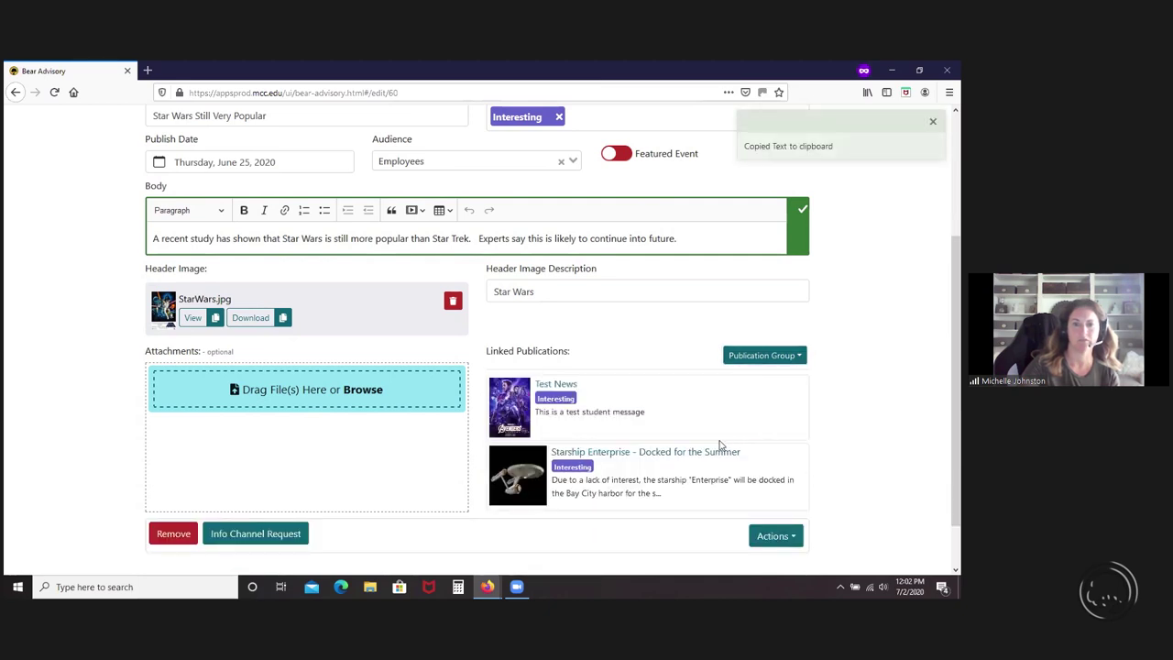
- Save the Star Wars news item and copy its group code to the clipboard again
{"action": "left_click", "coordinate": [762, 538]}
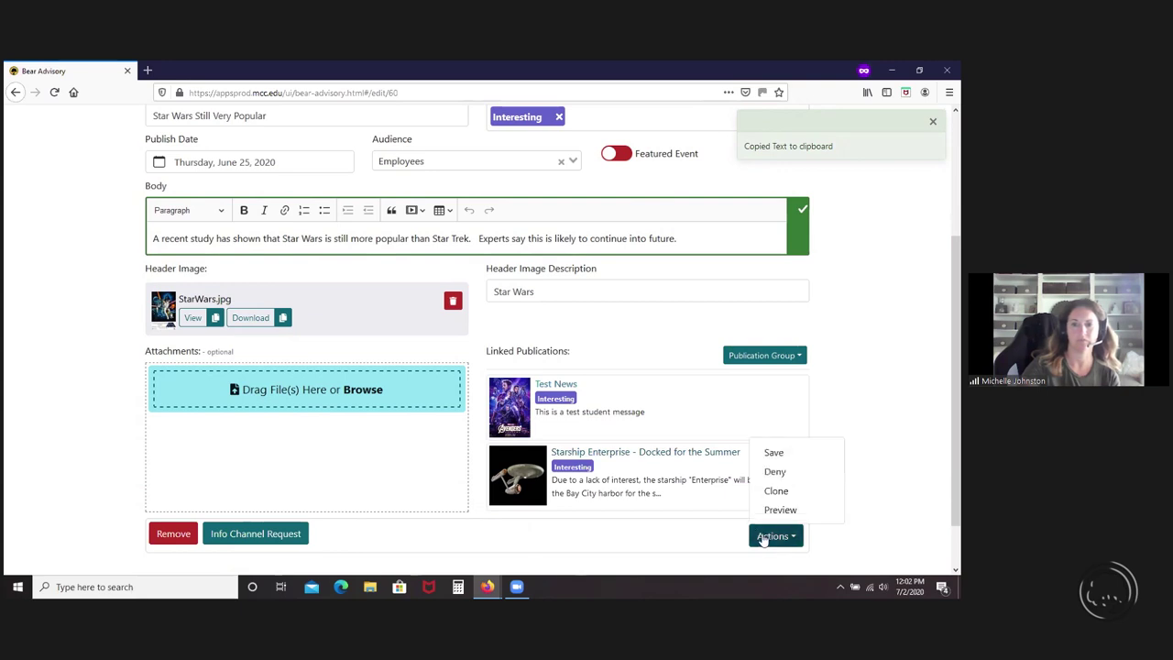
{"action": "left_click", "coordinate": [751, 359]}
{"action": "left_click", "coordinate": [754, 383]}
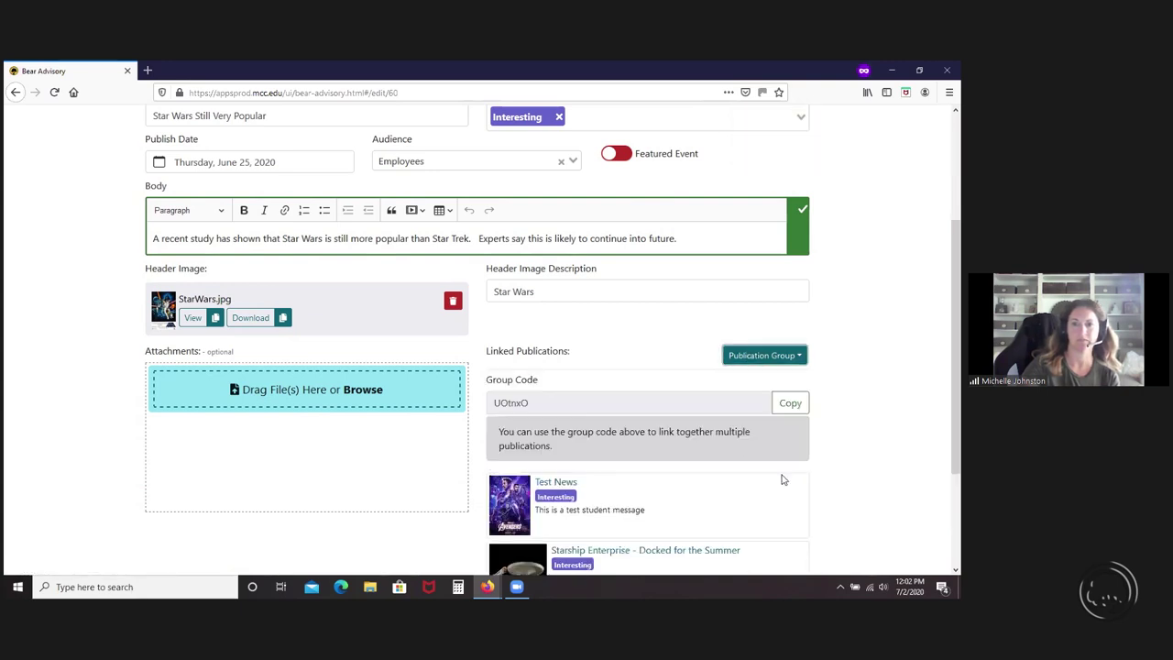
{"action": "scroll", "coordinate": [781, 479], "scroll_direction": "down", "scroll_amount": 2}
{"action": "left_click", "coordinate": [774, 512]}
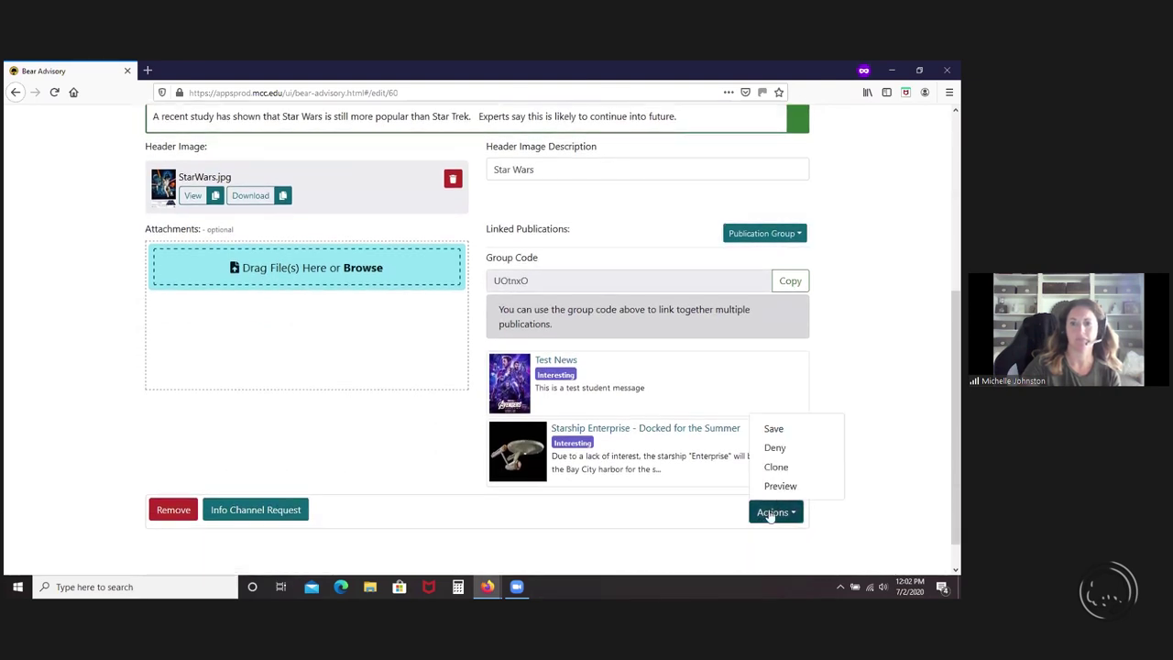
{"action": "left_click", "coordinate": [772, 430]}
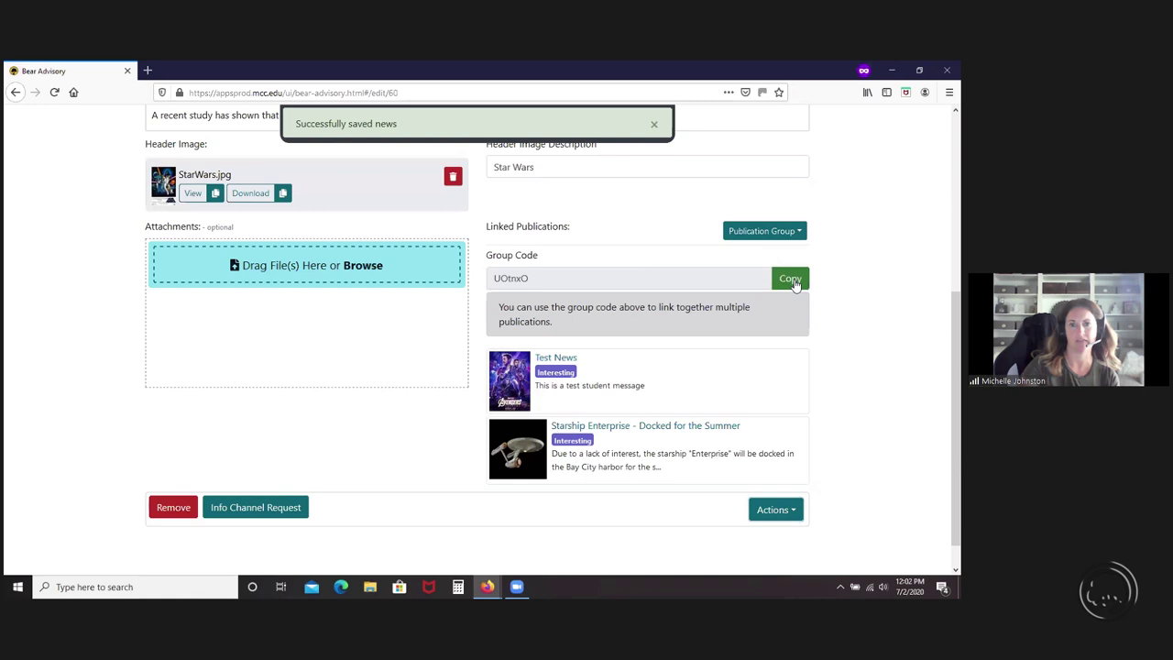
{"action": "left_click", "coordinate": [790, 278]}
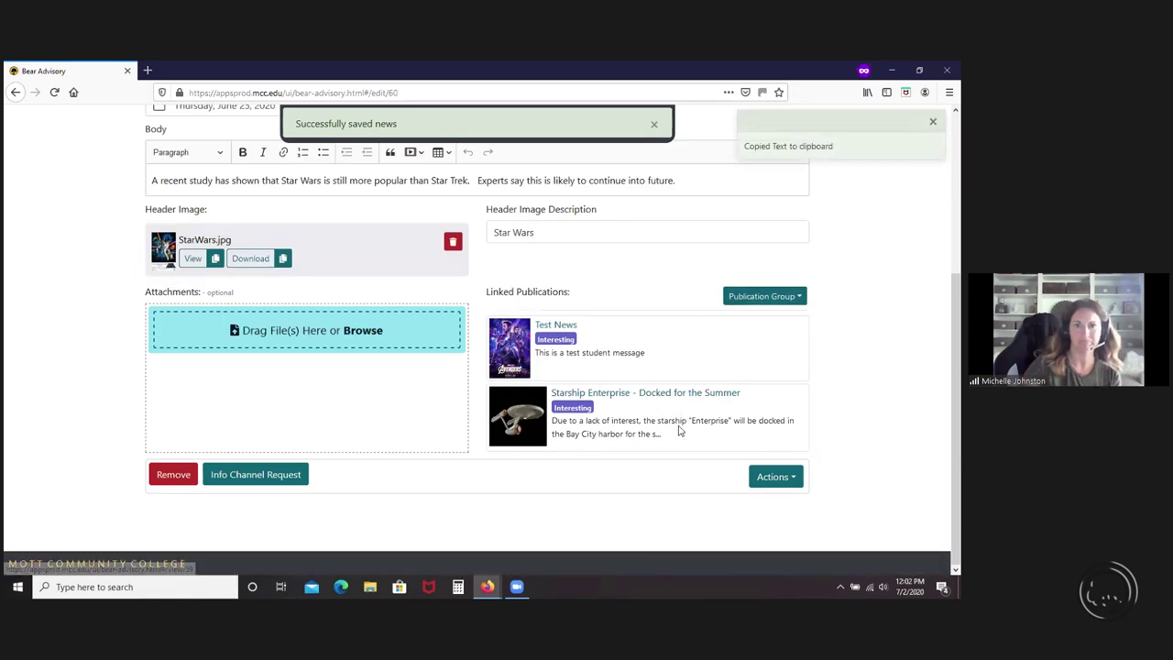
- Return to the News listing, now led by Portal Training
{"action": "scroll", "coordinate": [680, 431], "scroll_direction": "up", "scroll_amount": 1}
{"action": "scroll", "coordinate": [679, 429], "scroll_direction": "up", "scroll_amount": 3}
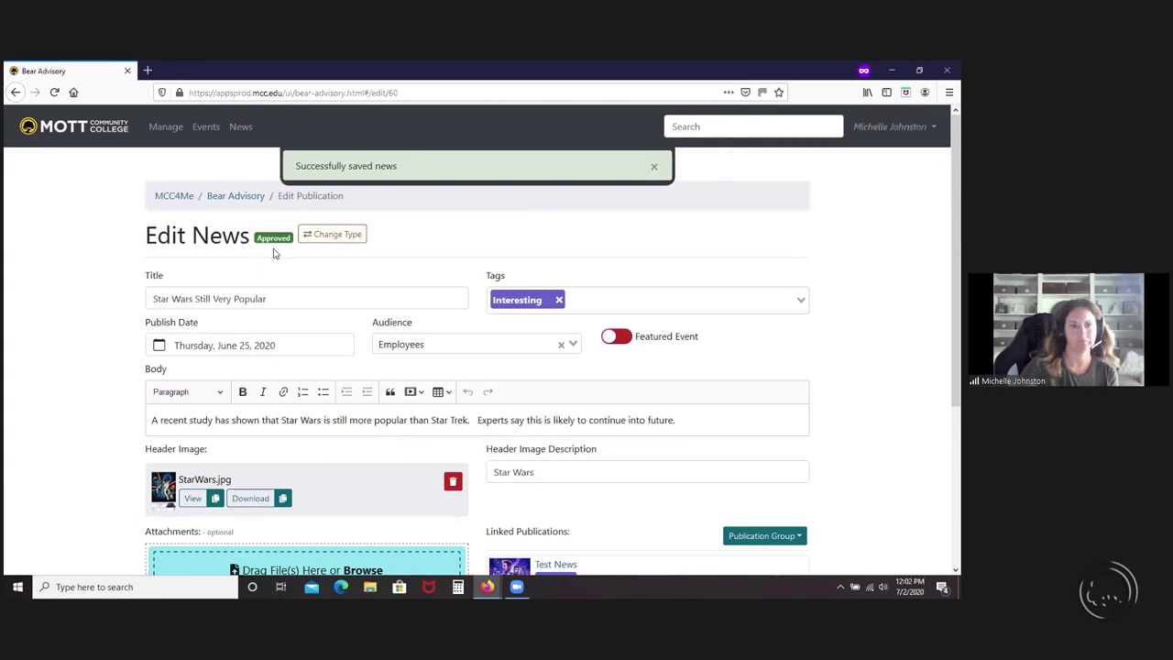
{"action": "left_click", "coordinate": [239, 129]}
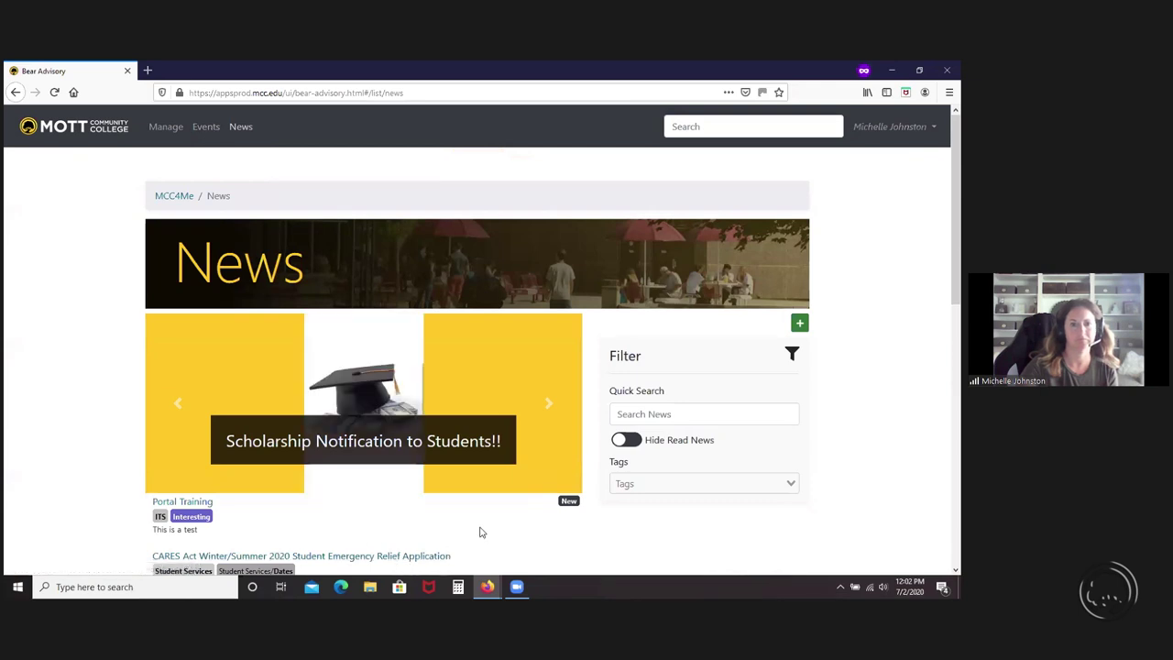
{"action": "scroll", "coordinate": [477, 532], "scroll_direction": "down", "scroll_amount": 1}
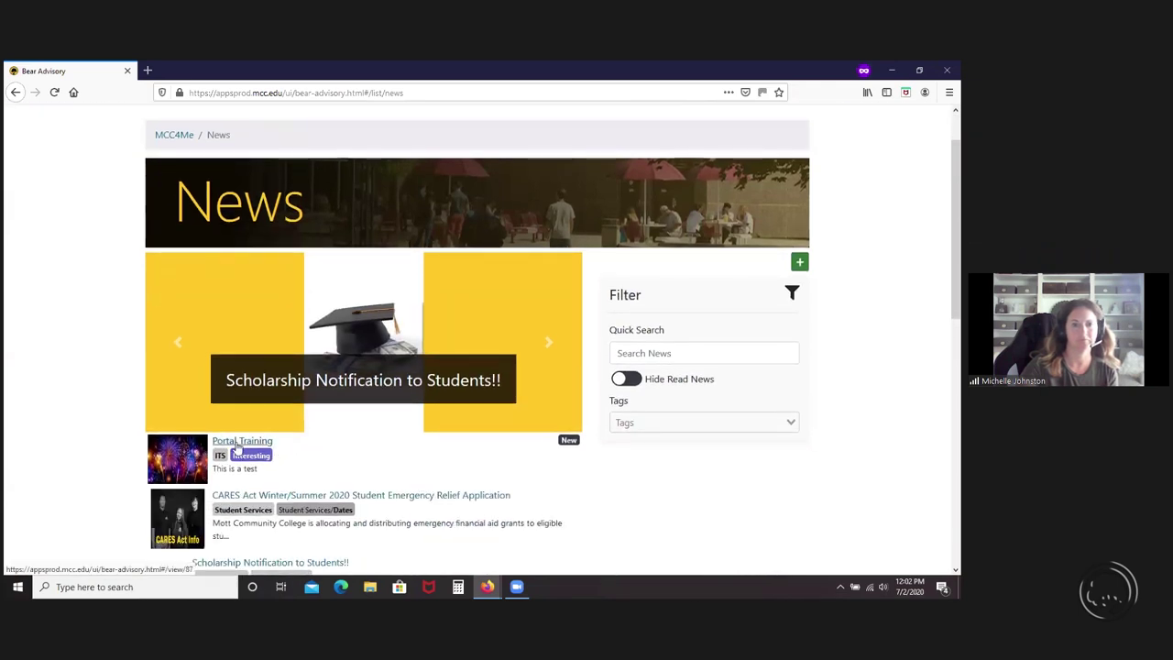
- Edit Portal Training and join it to the shared group by pasting the copied group code
{"action": "left_click", "coordinate": [234, 442]}
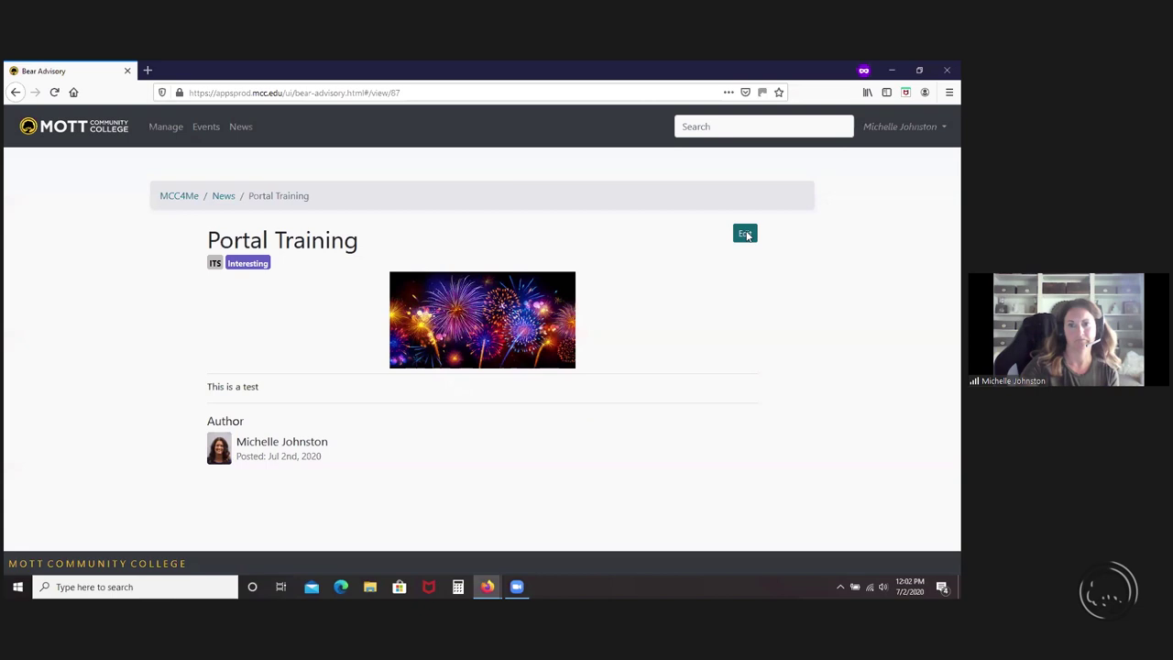
{"action": "left_click", "coordinate": [745, 234]}
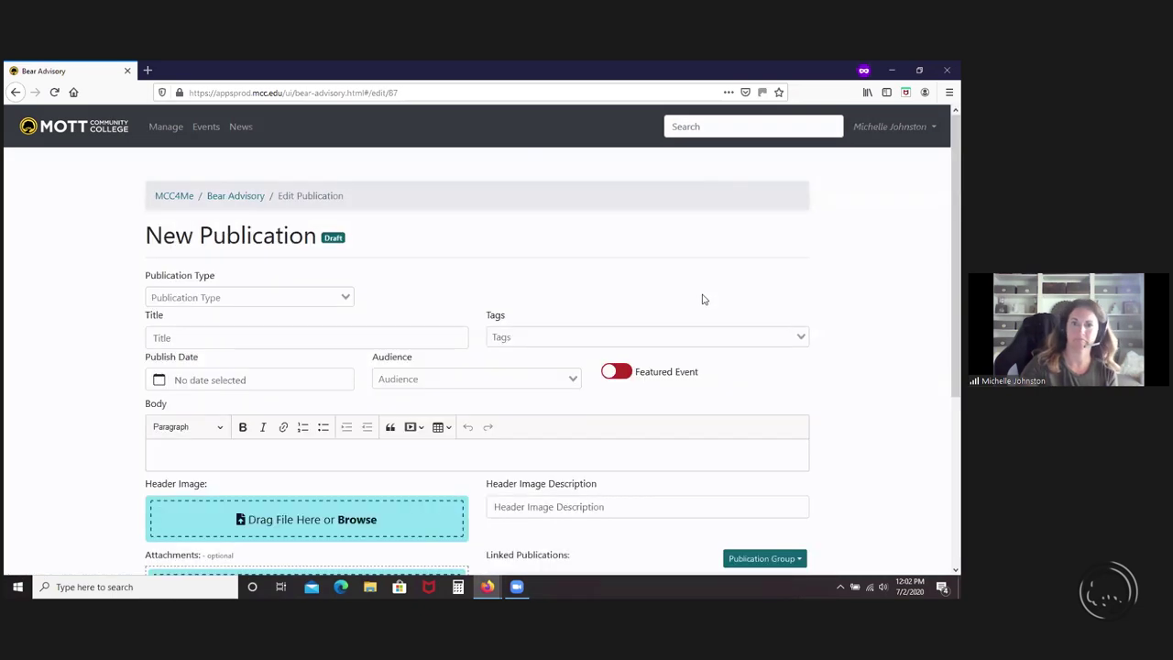
{"action": "scroll", "coordinate": [716, 453], "scroll_direction": "down", "scroll_amount": 2}
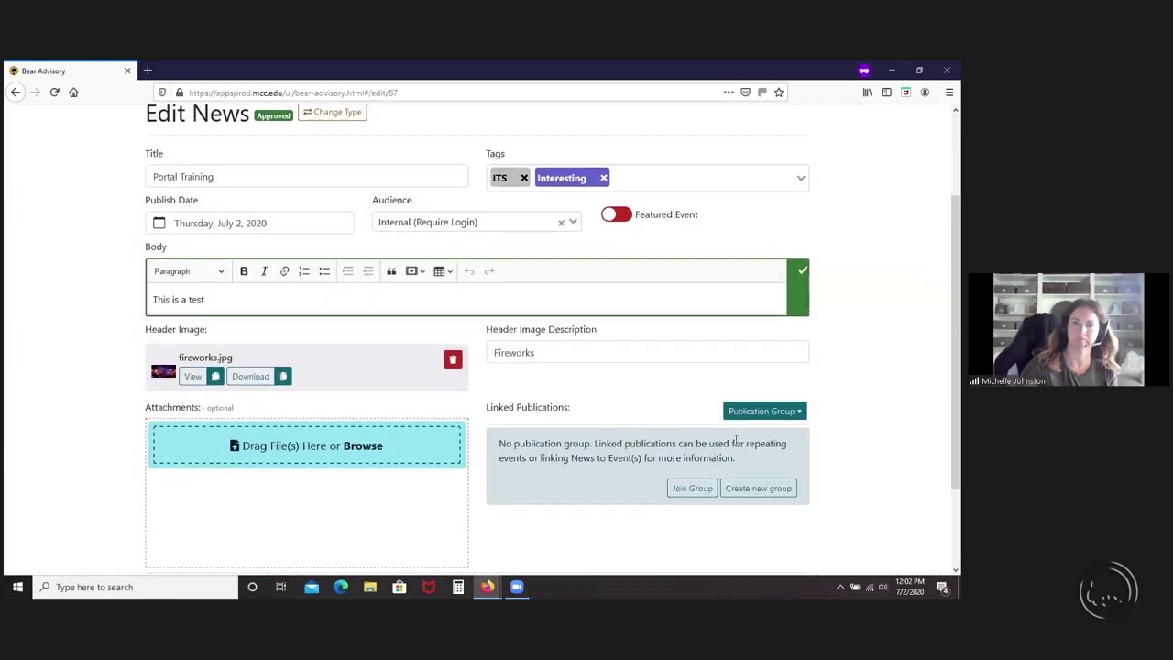
{"action": "left_click", "coordinate": [692, 486]}
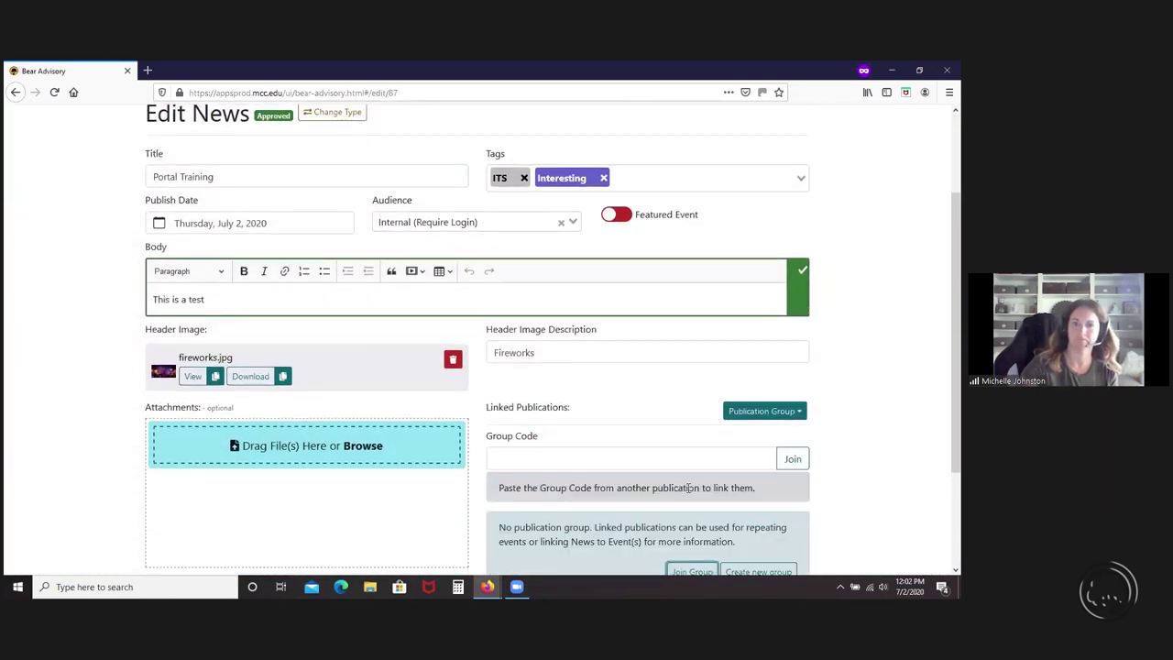
{"action": "left_click", "coordinate": [584, 458]}
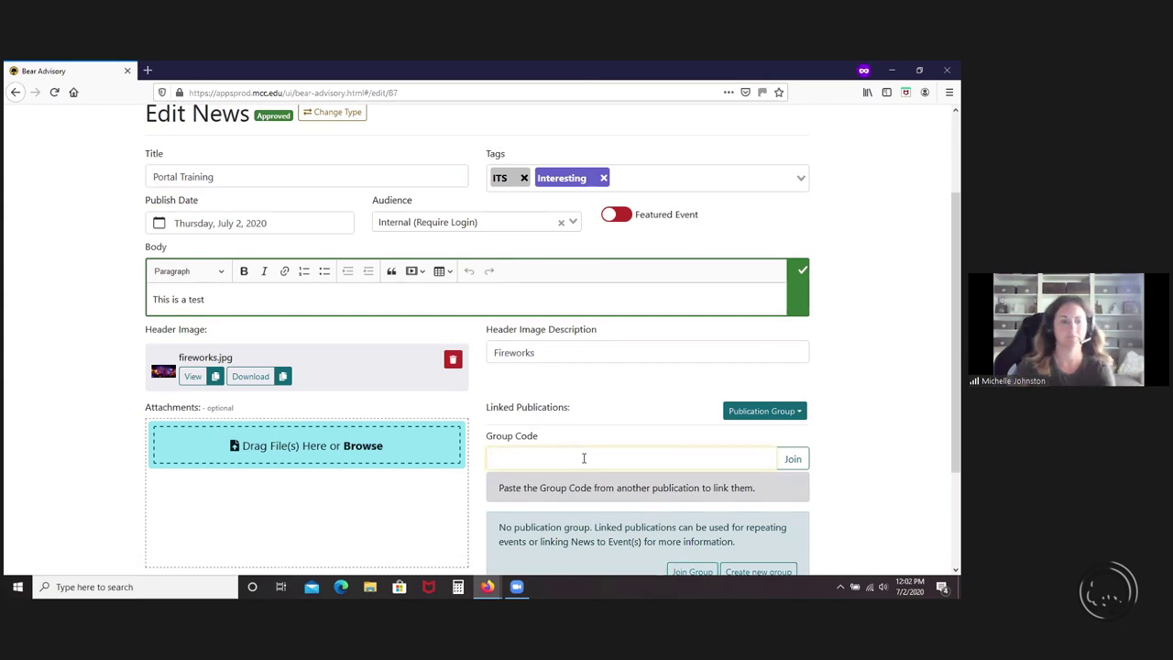
{"action": "key", "text": "ctrl+v"}
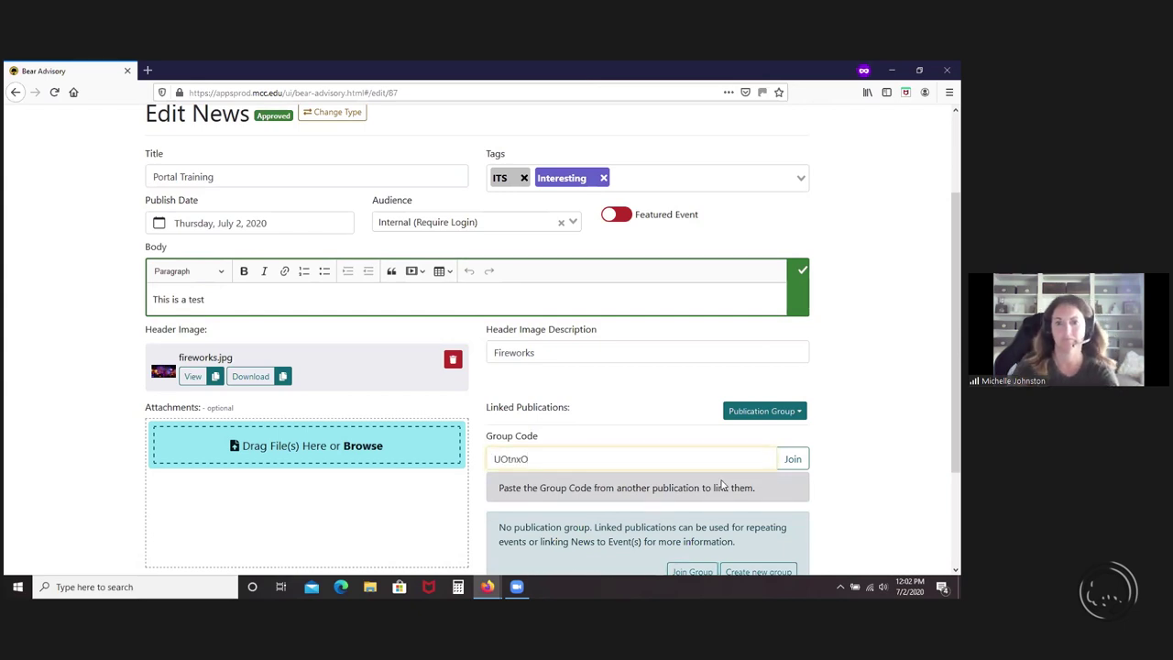
{"action": "left_click", "coordinate": [793, 458]}
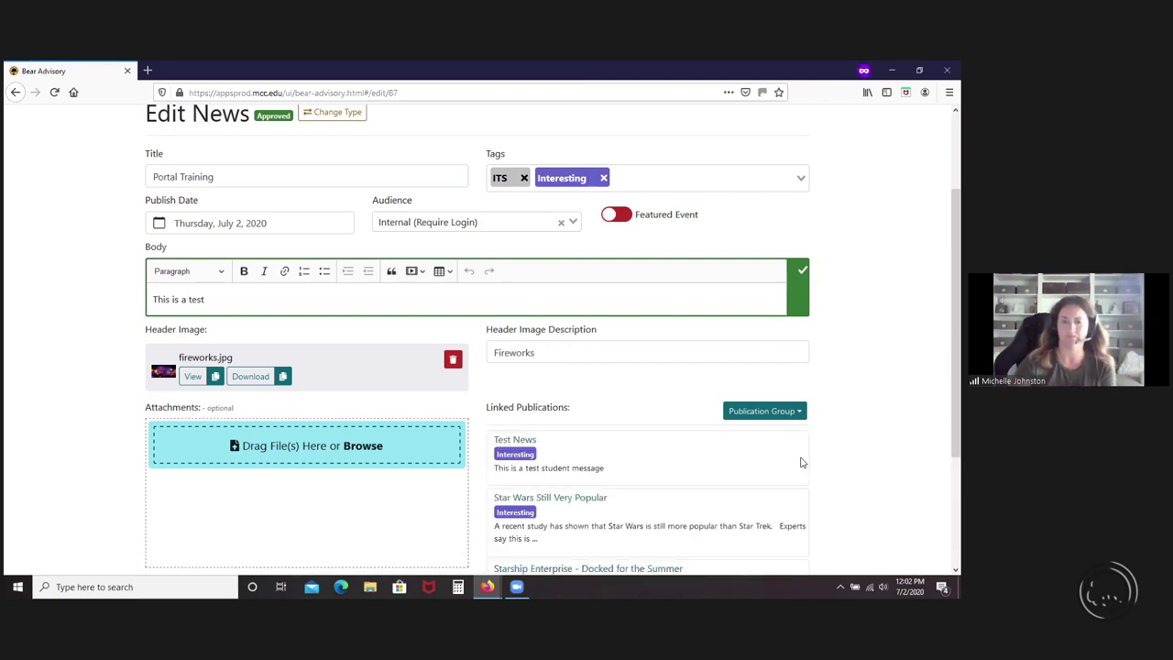
- Save Portal Training with its three linked publications: Test News, Star Wars, Starship Enterprise
{"action": "scroll", "coordinate": [814, 465], "scroll_direction": "down", "scroll_amount": 1}
{"action": "scroll", "coordinate": [818, 468], "scroll_direction": "down", "scroll_amount": 1}
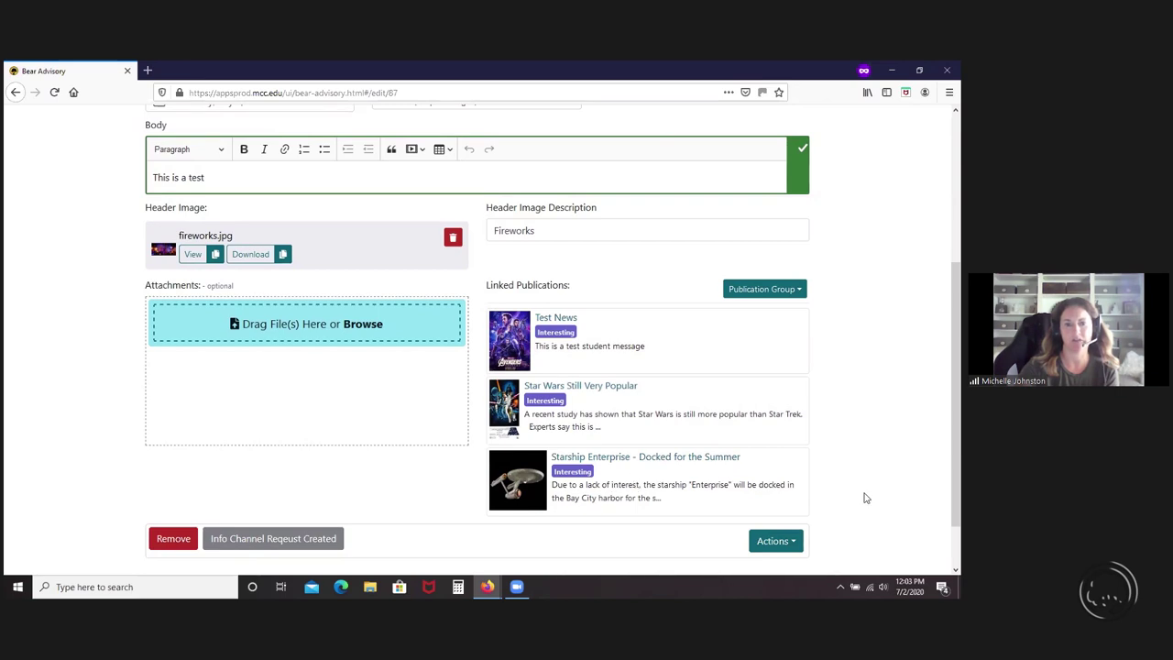
{"action": "scroll", "coordinate": [862, 496], "scroll_direction": "down", "scroll_amount": 1}
{"action": "left_click", "coordinate": [779, 482]}
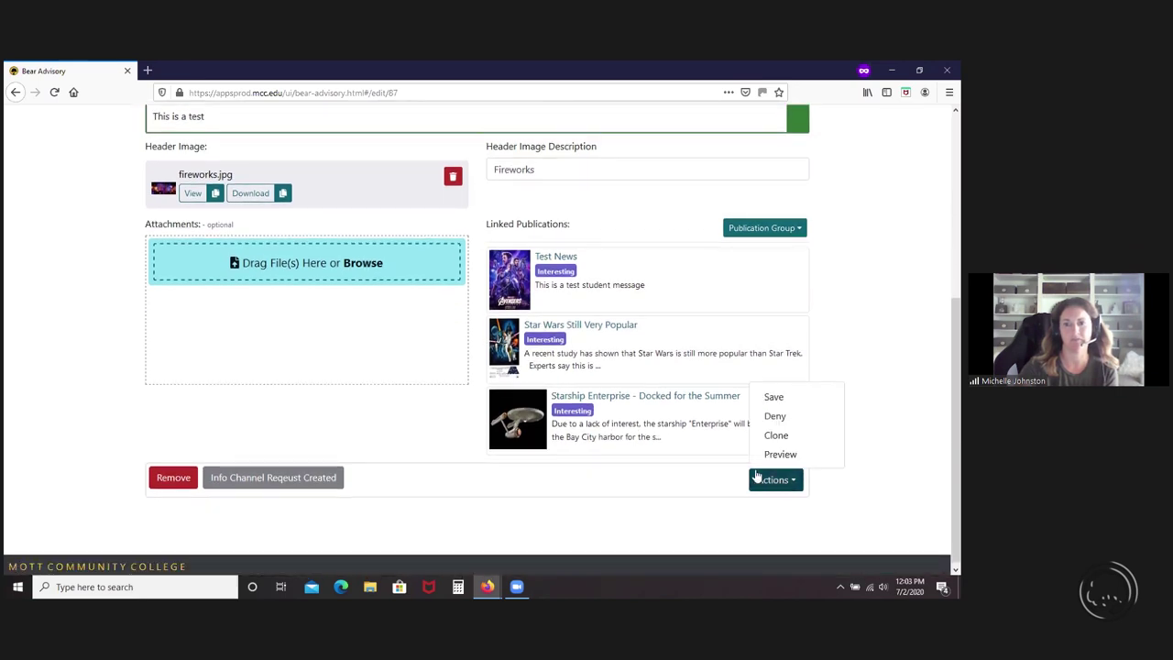
{"action": "left_click", "coordinate": [774, 400]}
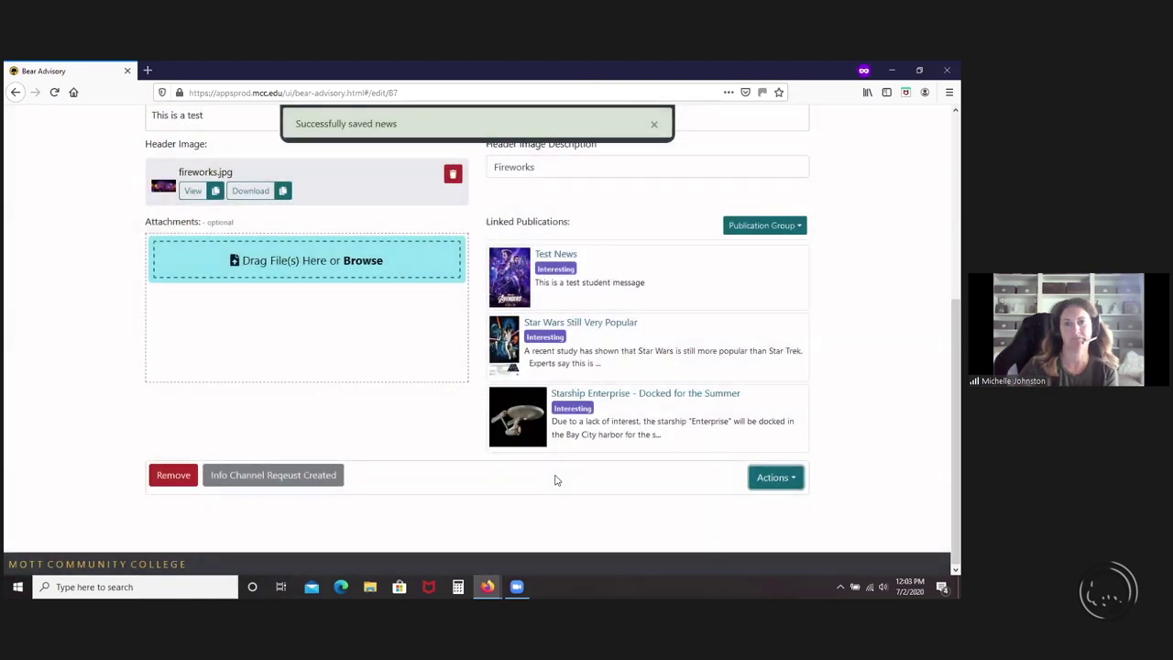
{"action": "scroll", "coordinate": [555, 480], "scroll_direction": "up", "scroll_amount": 5}
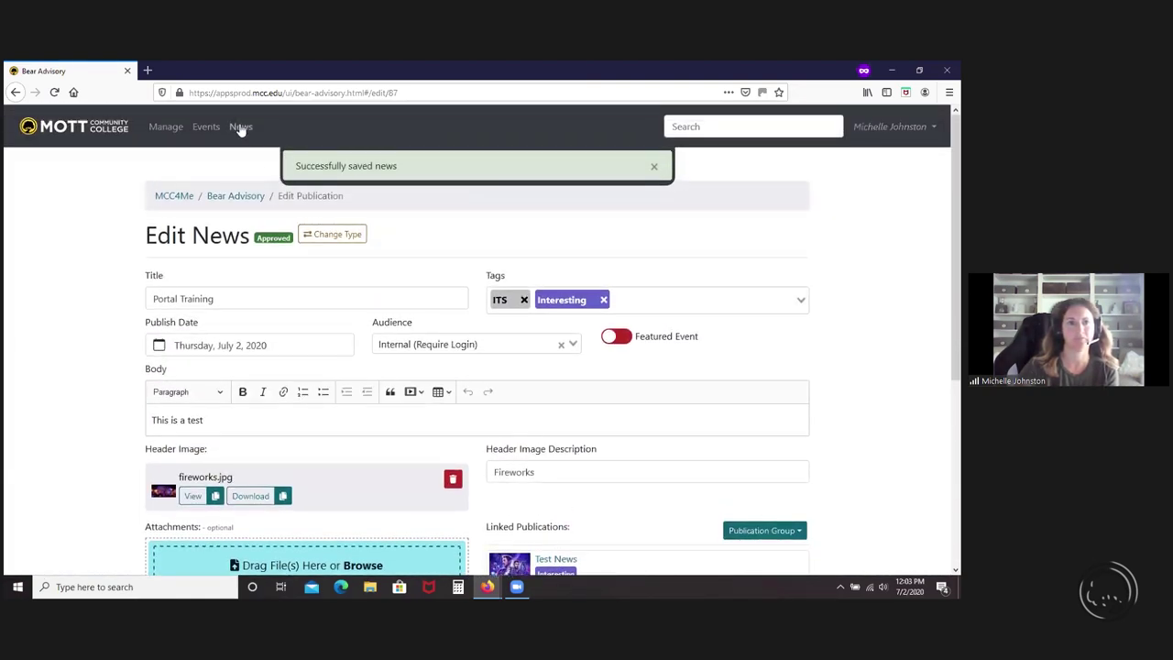
{"action": "left_click", "coordinate": [220, 129]}
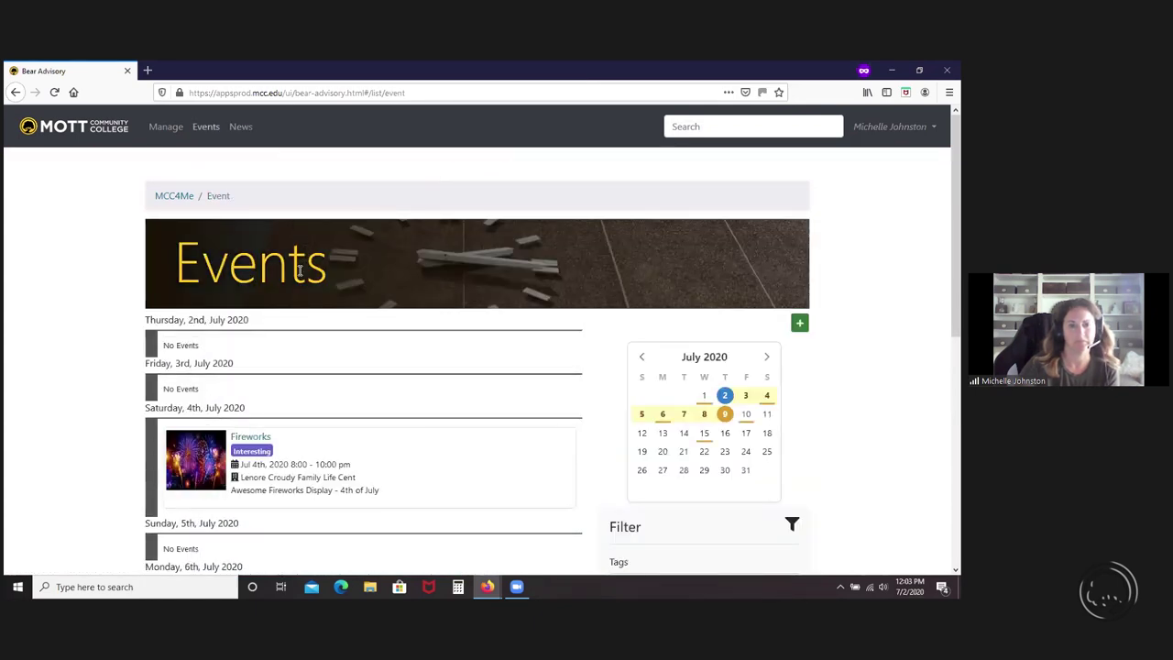
- Open the Portal Training article from News and check its Related News beneath the fireworks image
{"action": "left_click", "coordinate": [241, 129]}
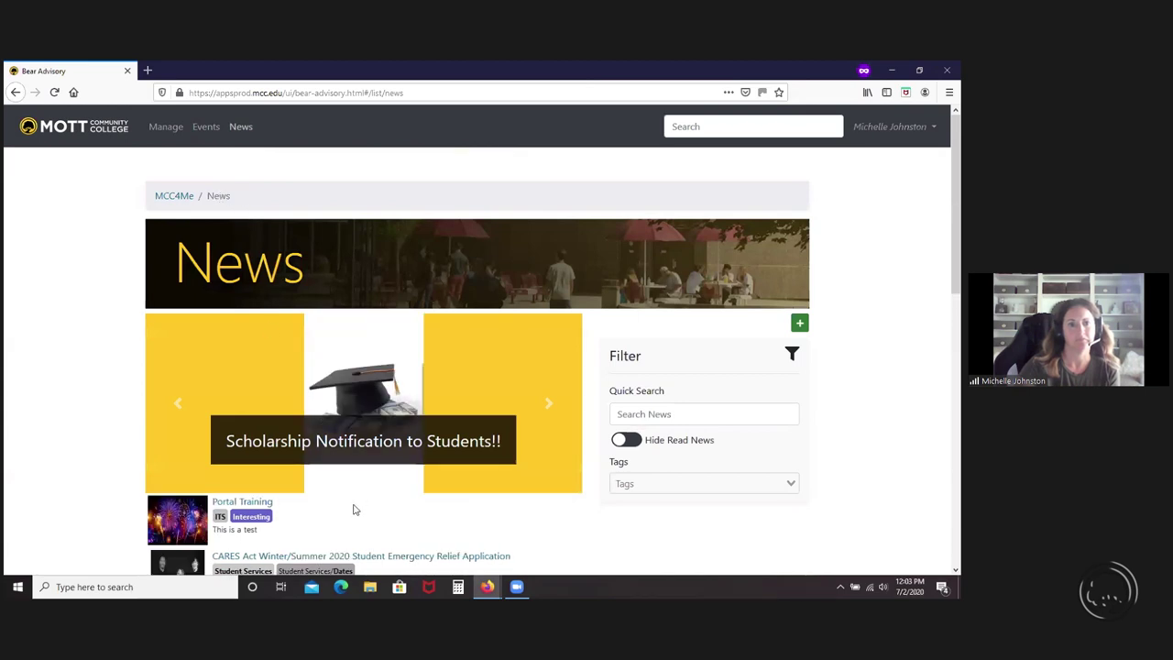
{"action": "left_click", "coordinate": [259, 515]}
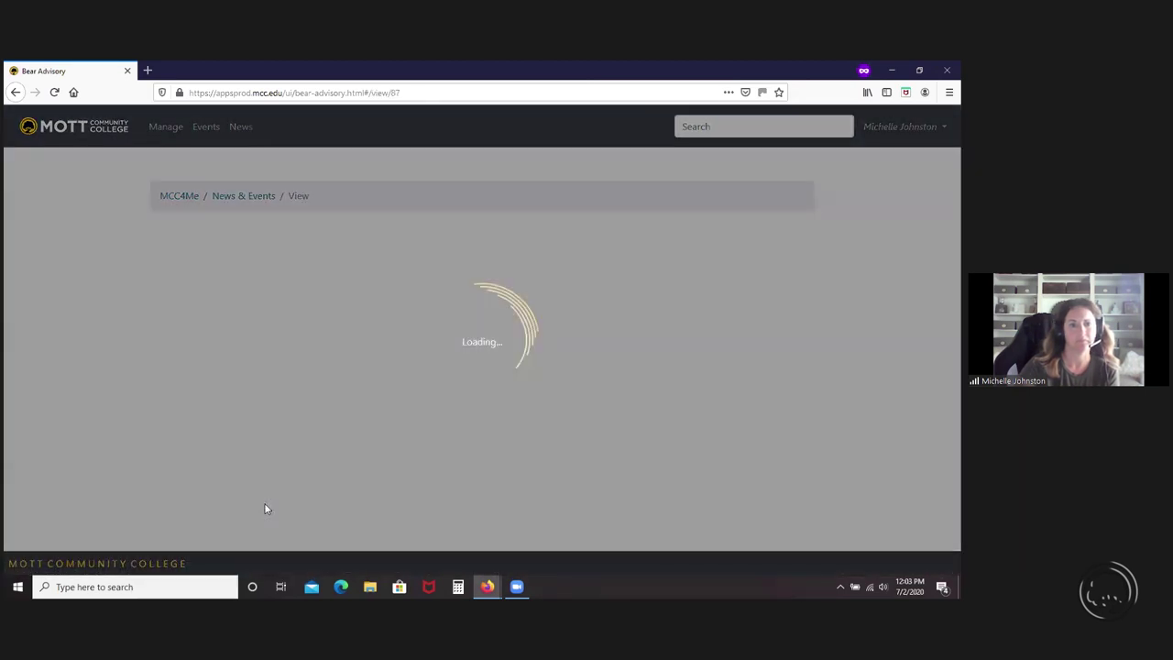
{"action": "scroll", "coordinate": [702, 444], "scroll_direction": "down", "scroll_amount": 3}
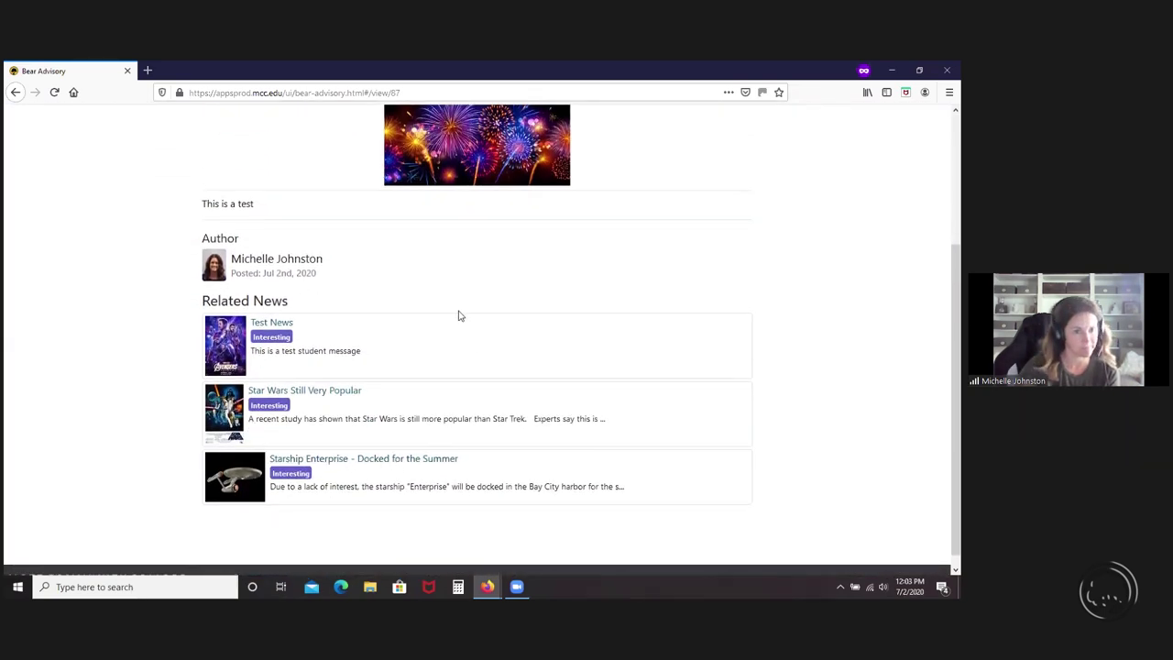
{"action": "scroll", "coordinate": [837, 421], "scroll_direction": "up", "scroll_amount": 4}
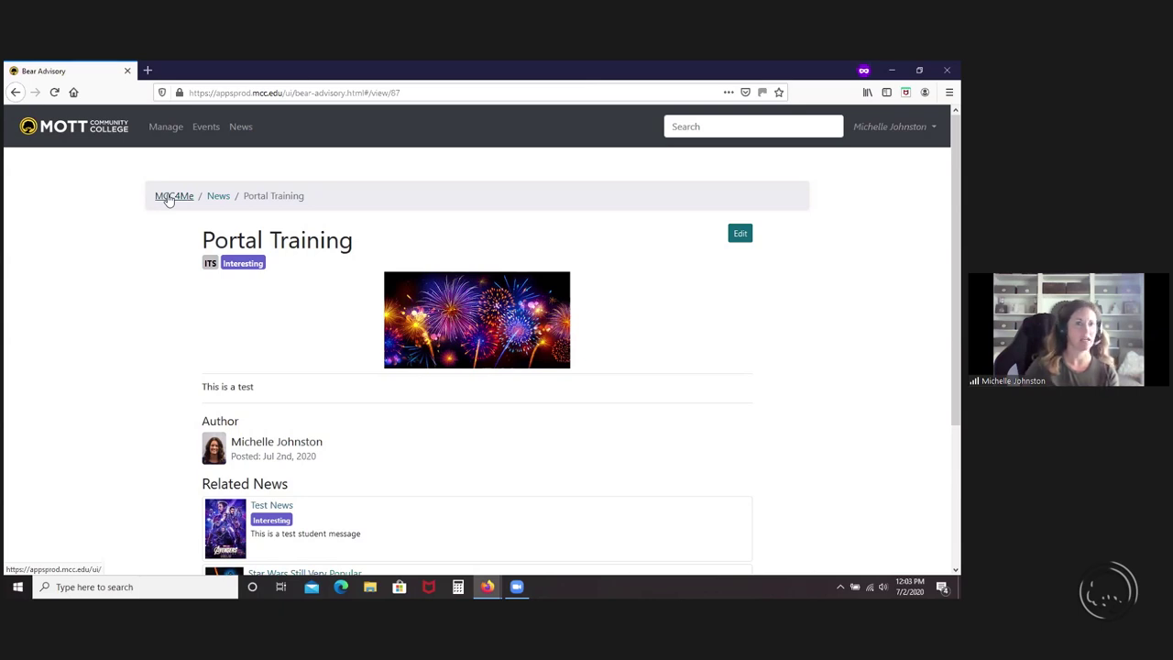
- Return to the MCC4Me home page via the breadcrumb, showing July 4th's Fireworks event
{"action": "left_click", "coordinate": [170, 202]}
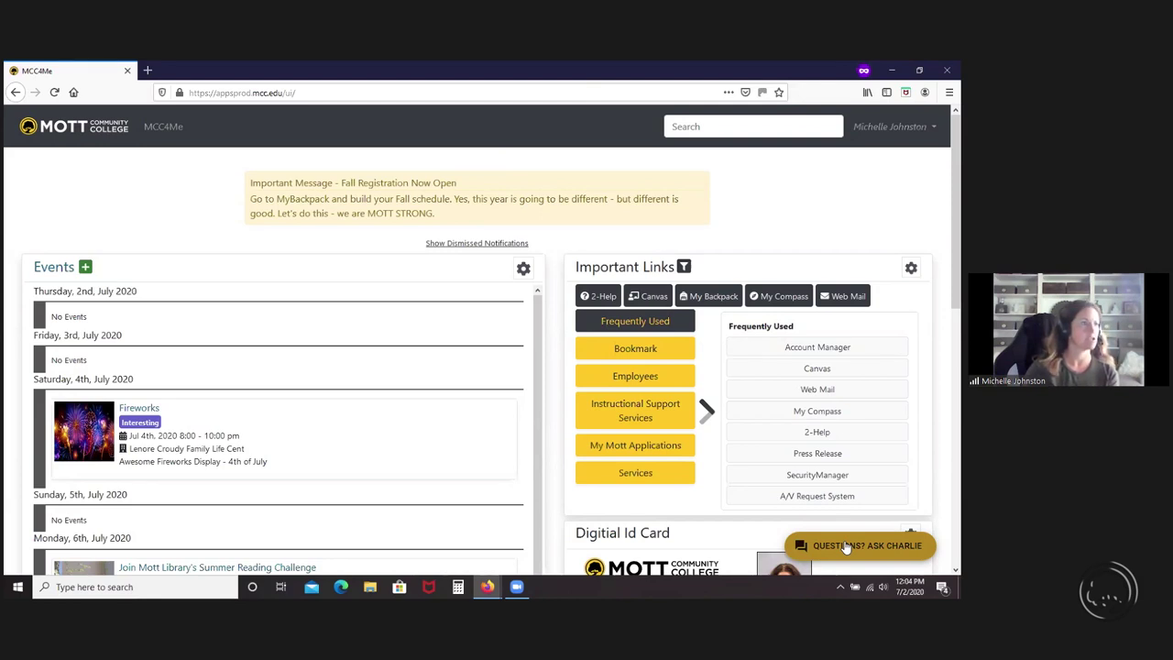
{"action": "key", "text": "alt+Tab"}
{"action": "key", "text": "alt+Tab"}
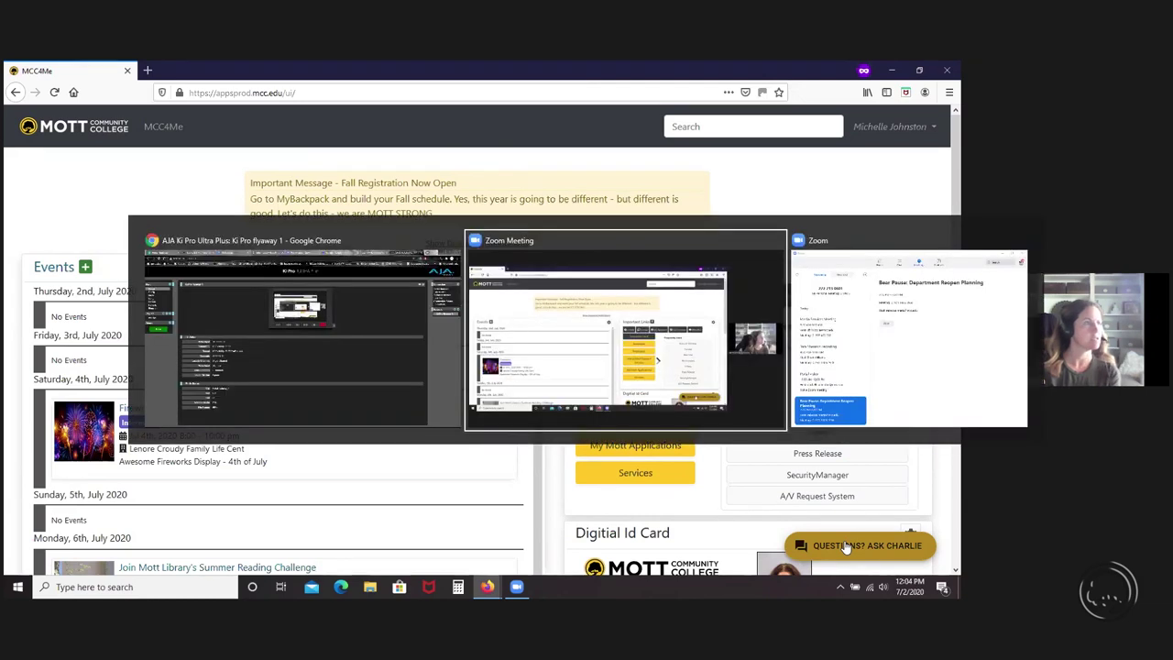
{"action": "key", "text": "alt+Tab"}
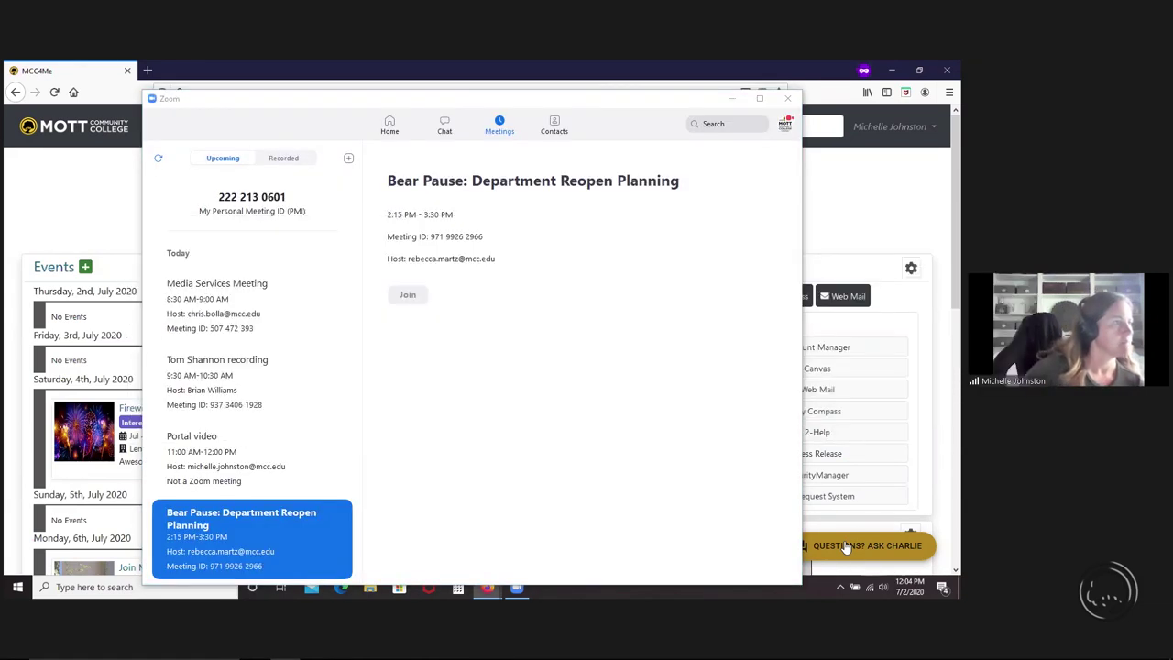